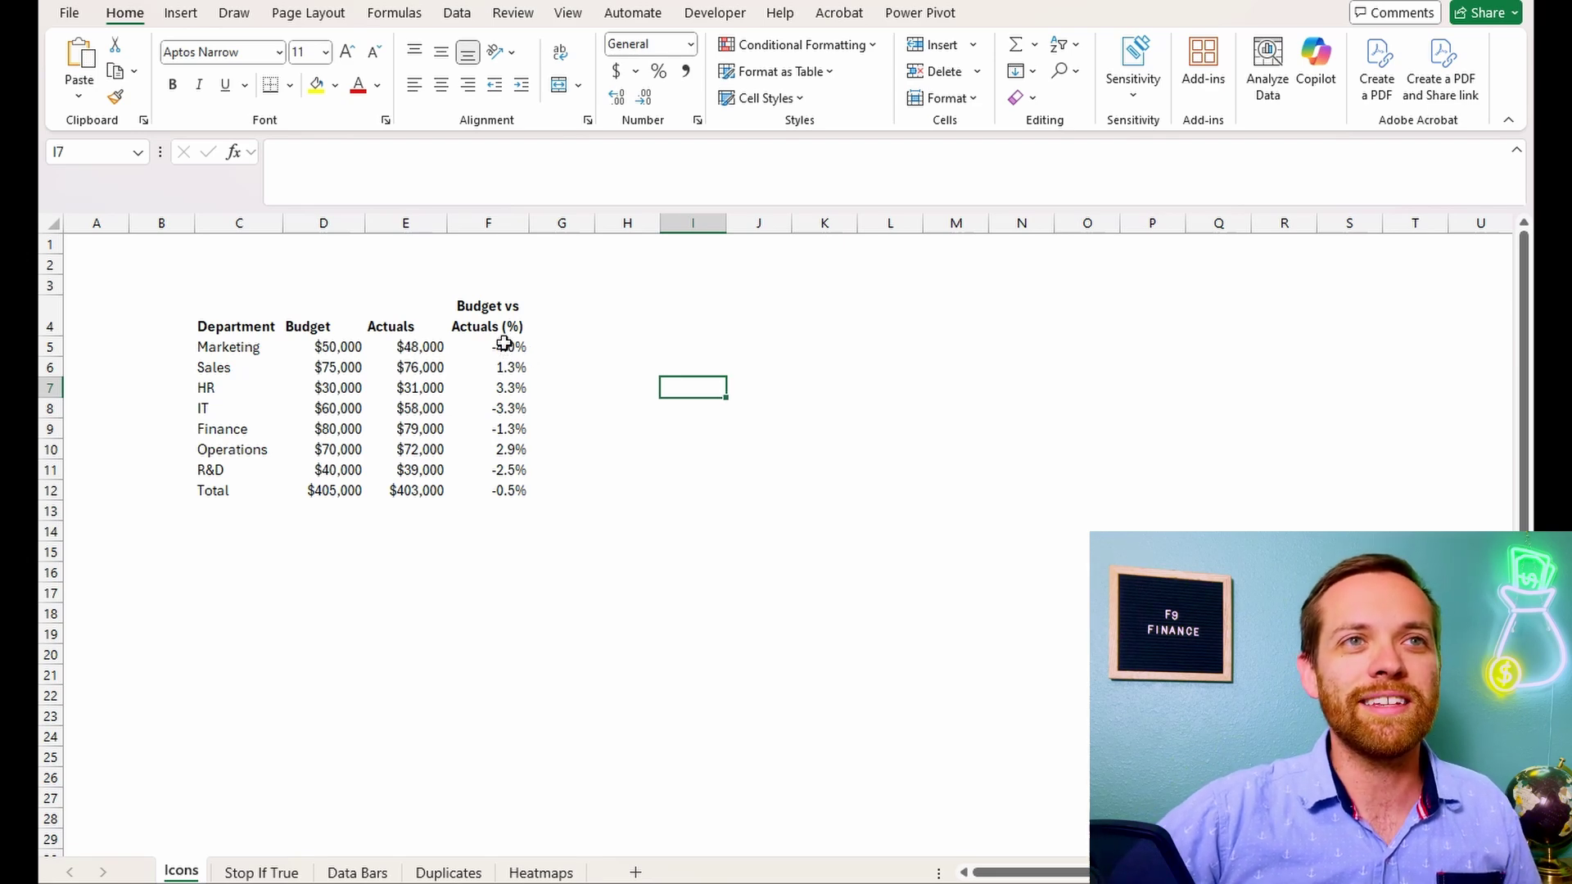
Step: Apply the 3 Traffic Lights (Unrimmed) icon set to the variance cells F5:F12
drag(510, 346, 514, 490)
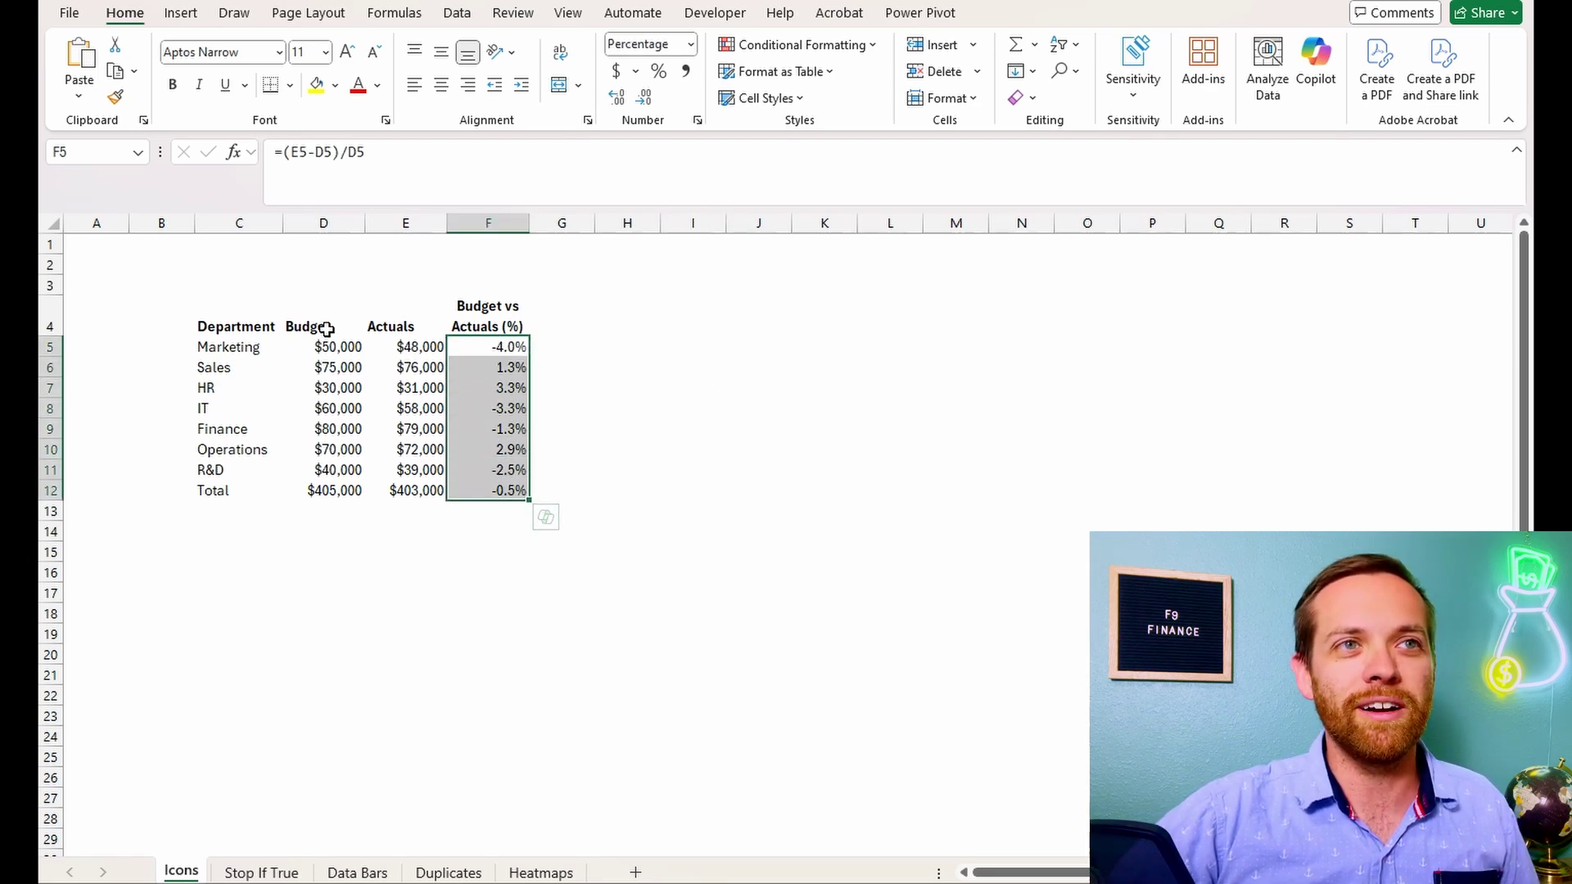
drag(328, 326, 333, 489)
drag(404, 327, 410, 489)
drag(496, 307, 509, 490)
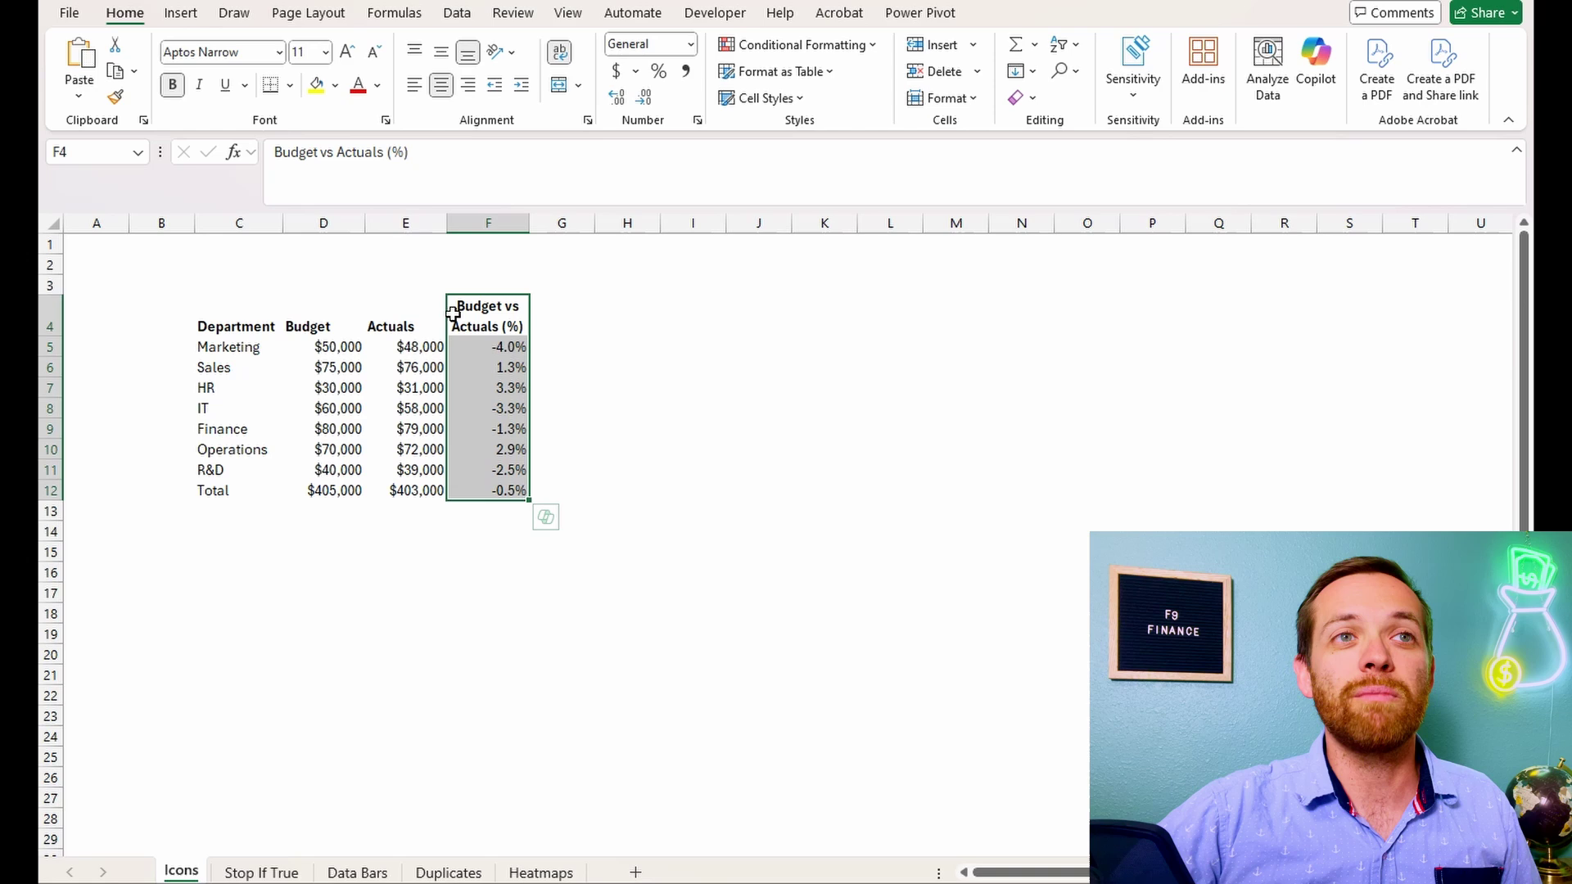
click(473, 344)
drag(474, 350, 507, 488)
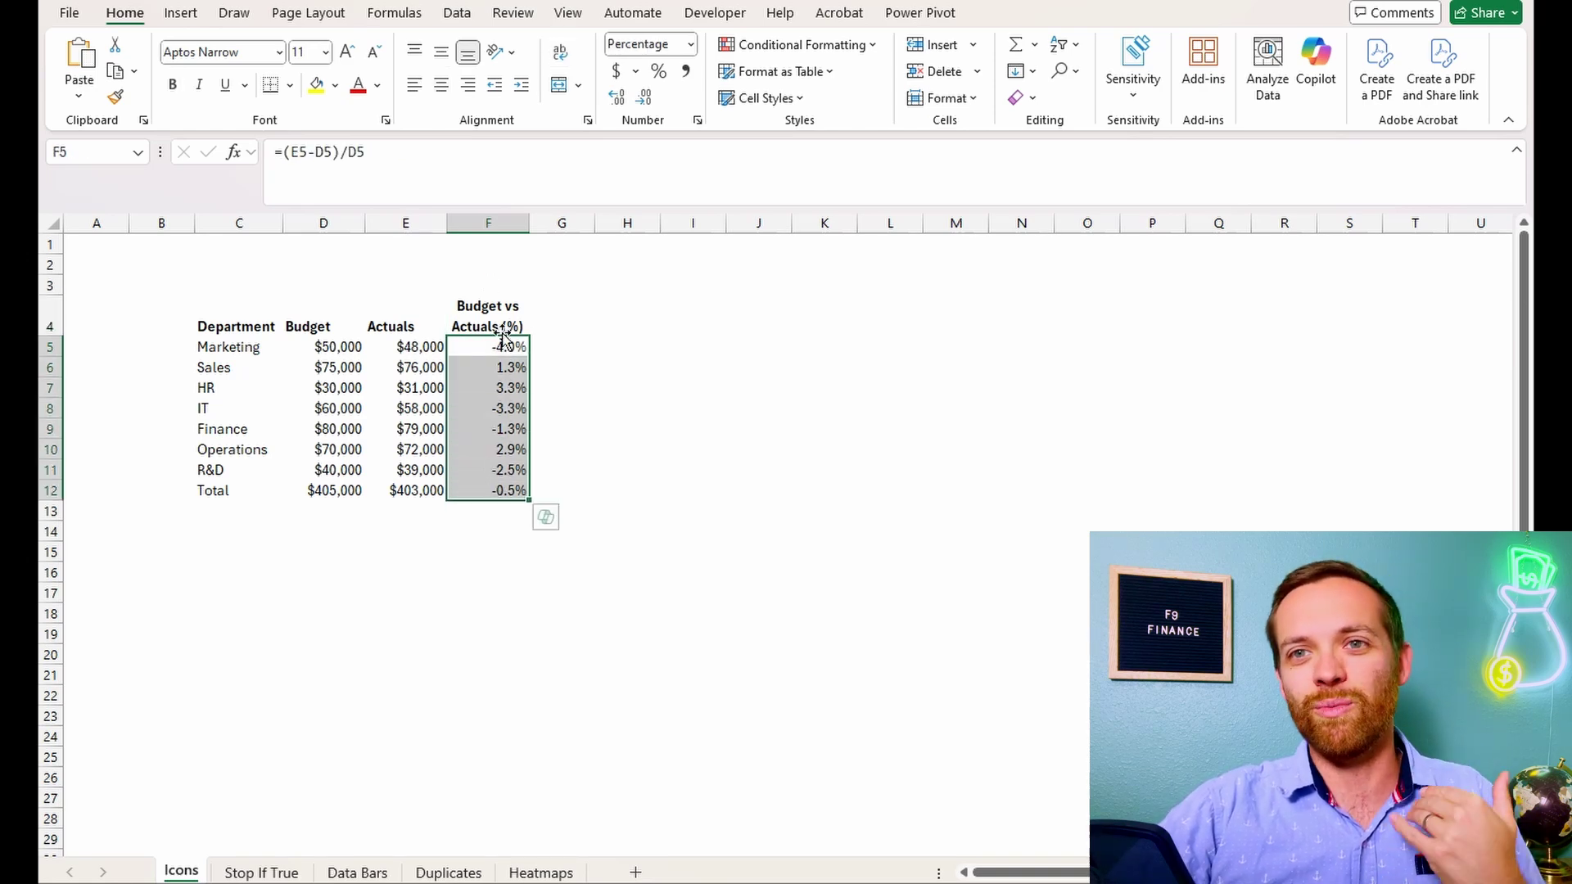
click(796, 47)
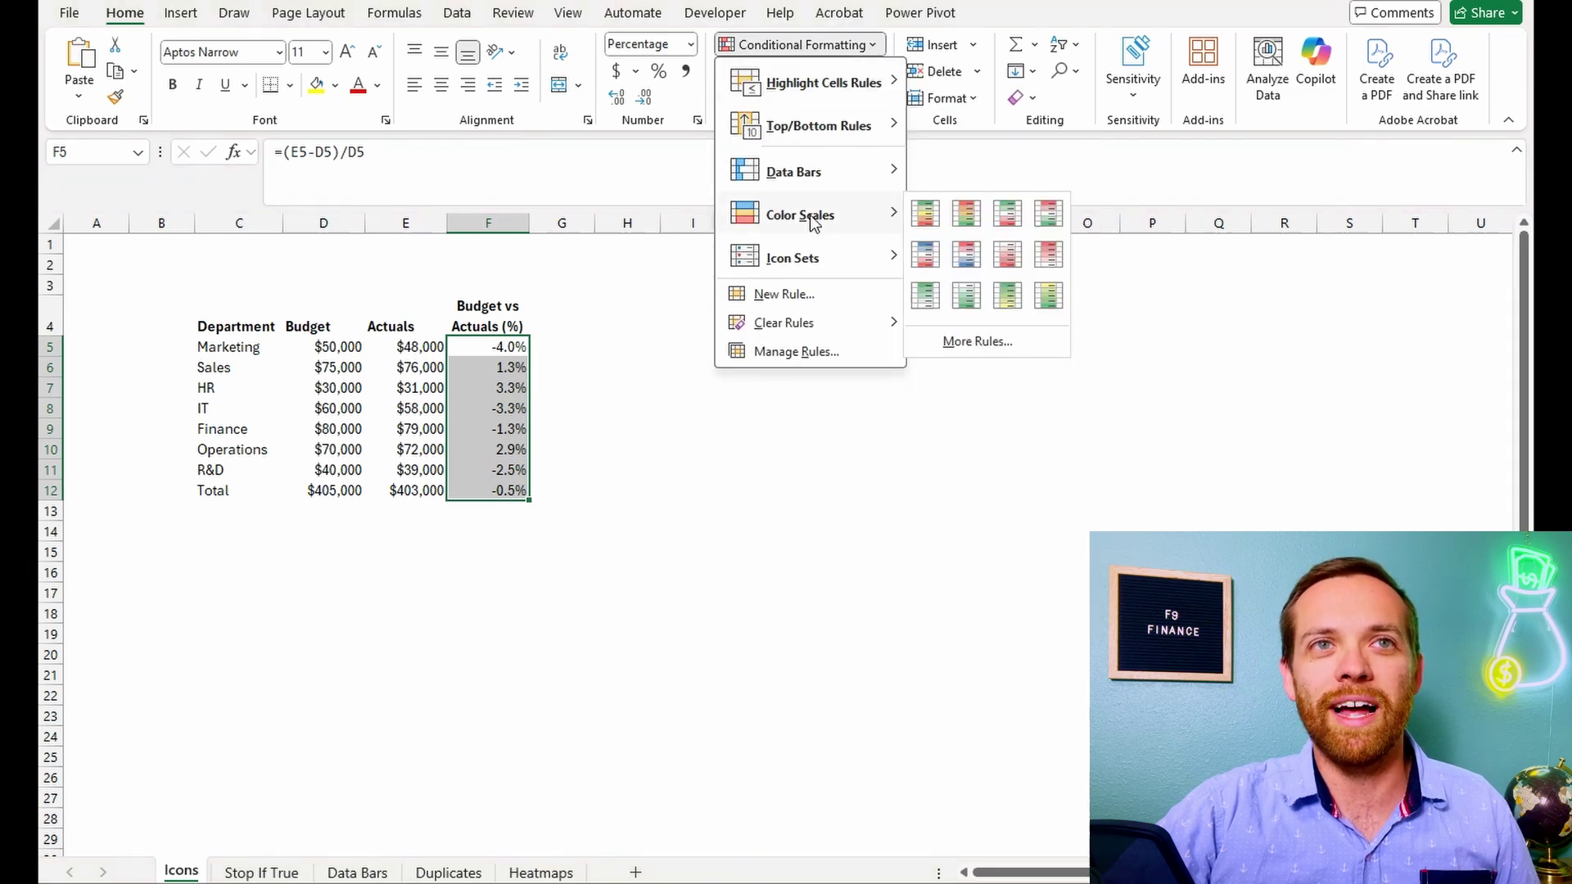
mouse_move(816, 257)
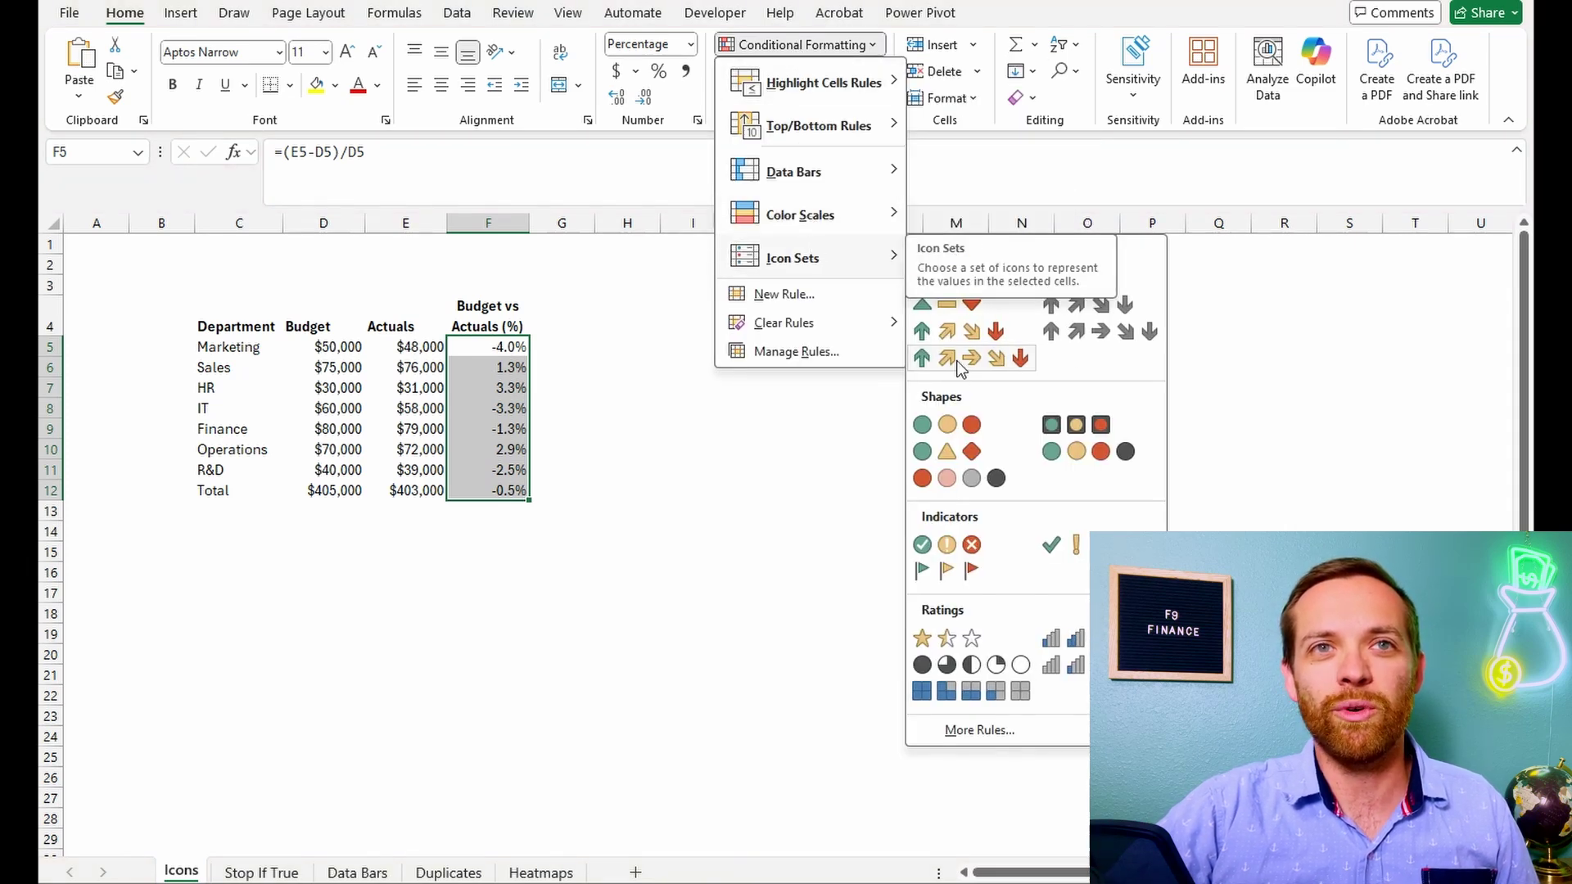
click(962, 426)
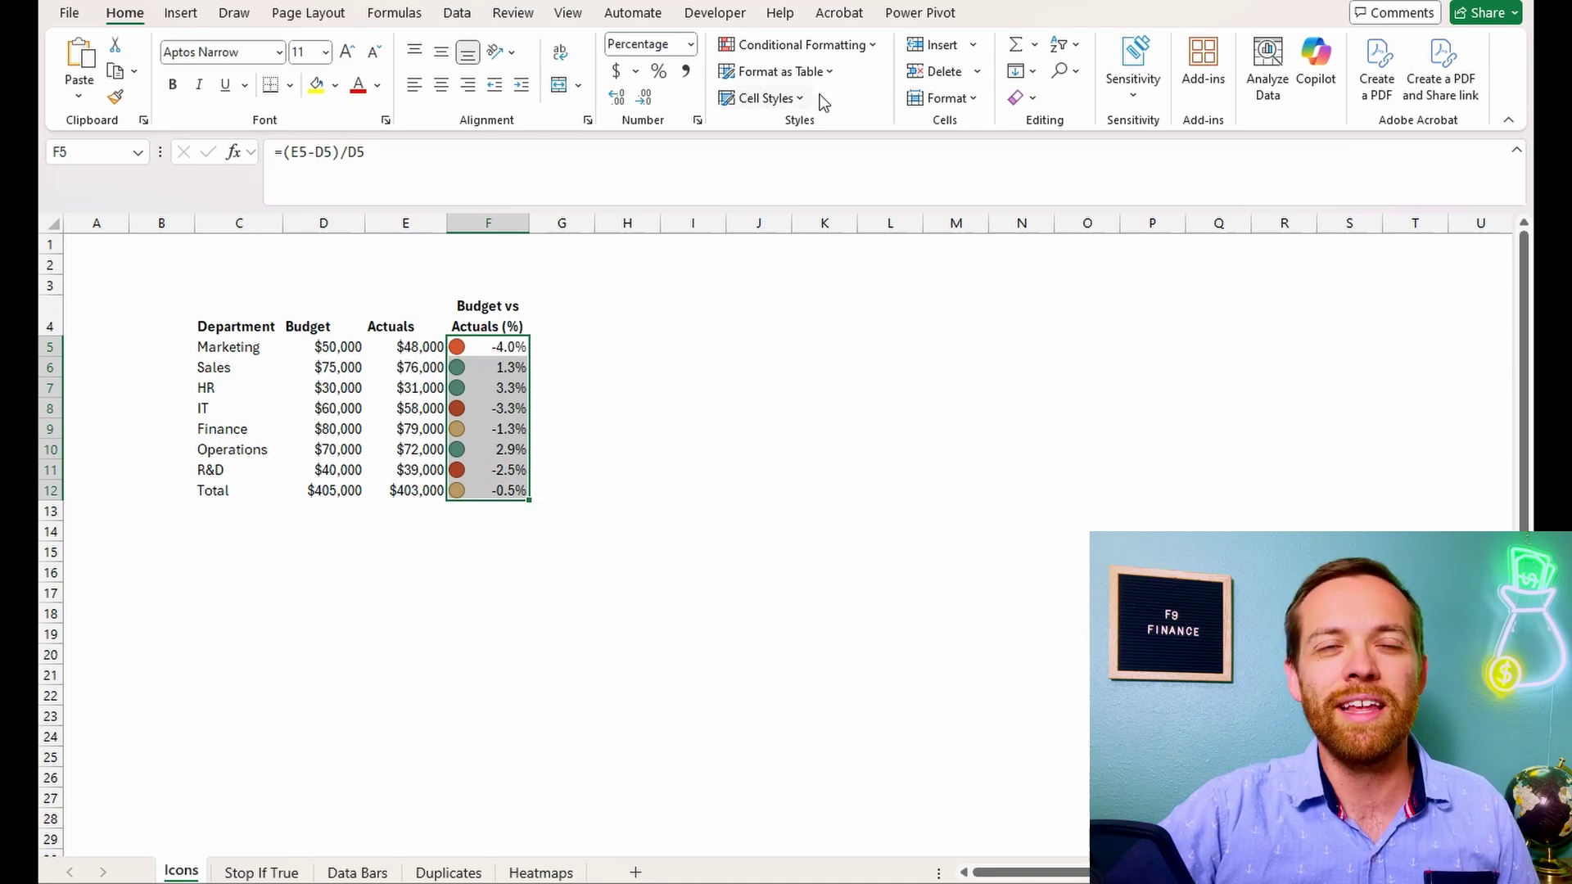
Step: Edit the Icon Set rule from Manage Rules and change its threshold types to Number
click(825, 47)
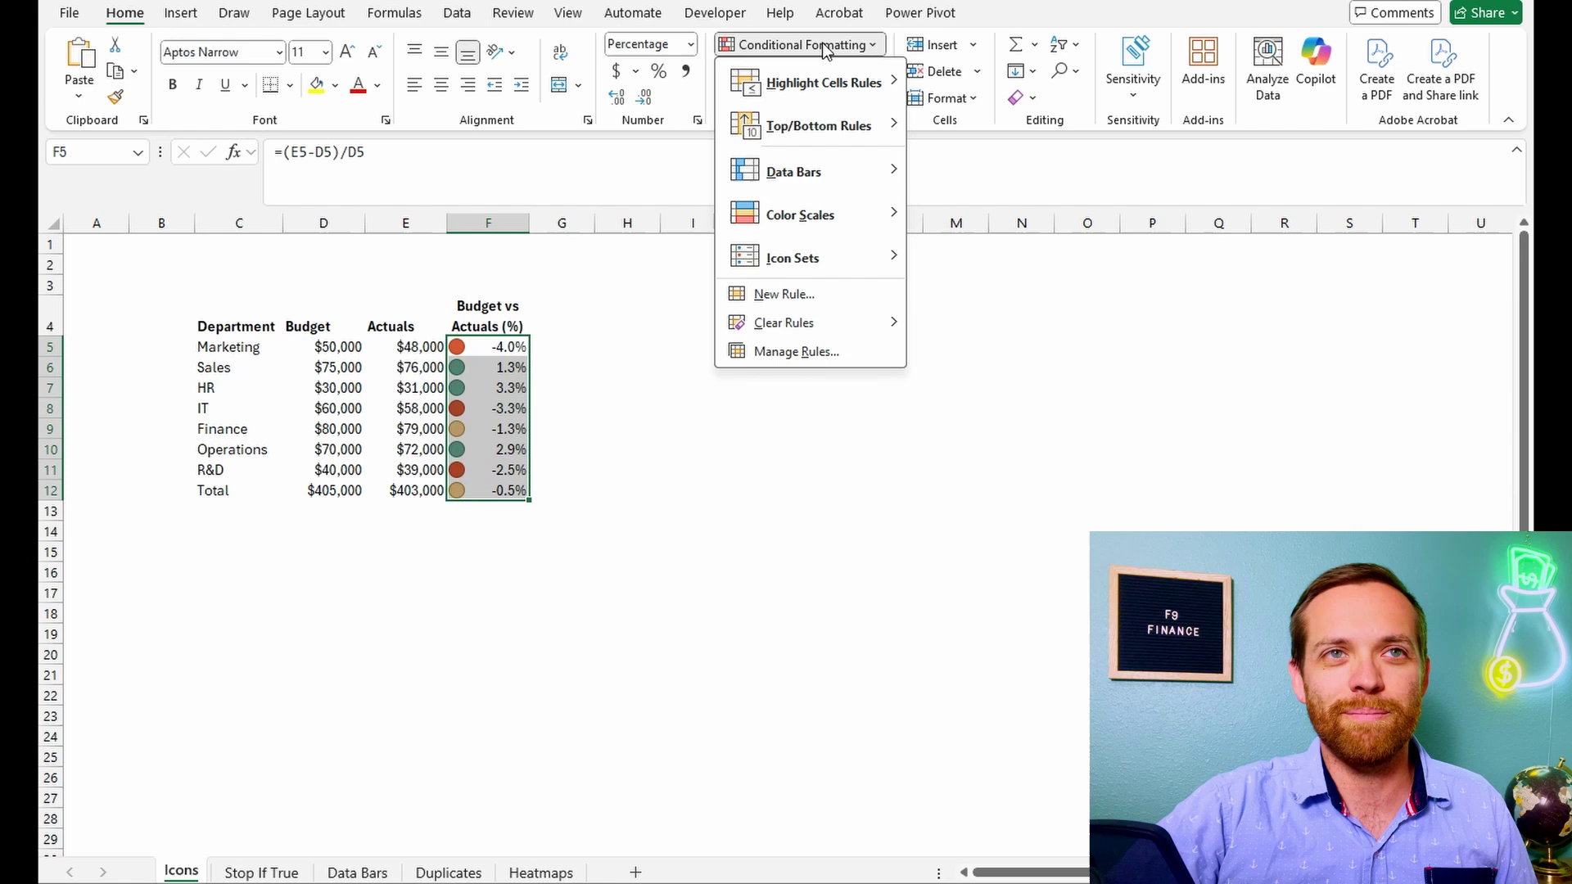
click(798, 352)
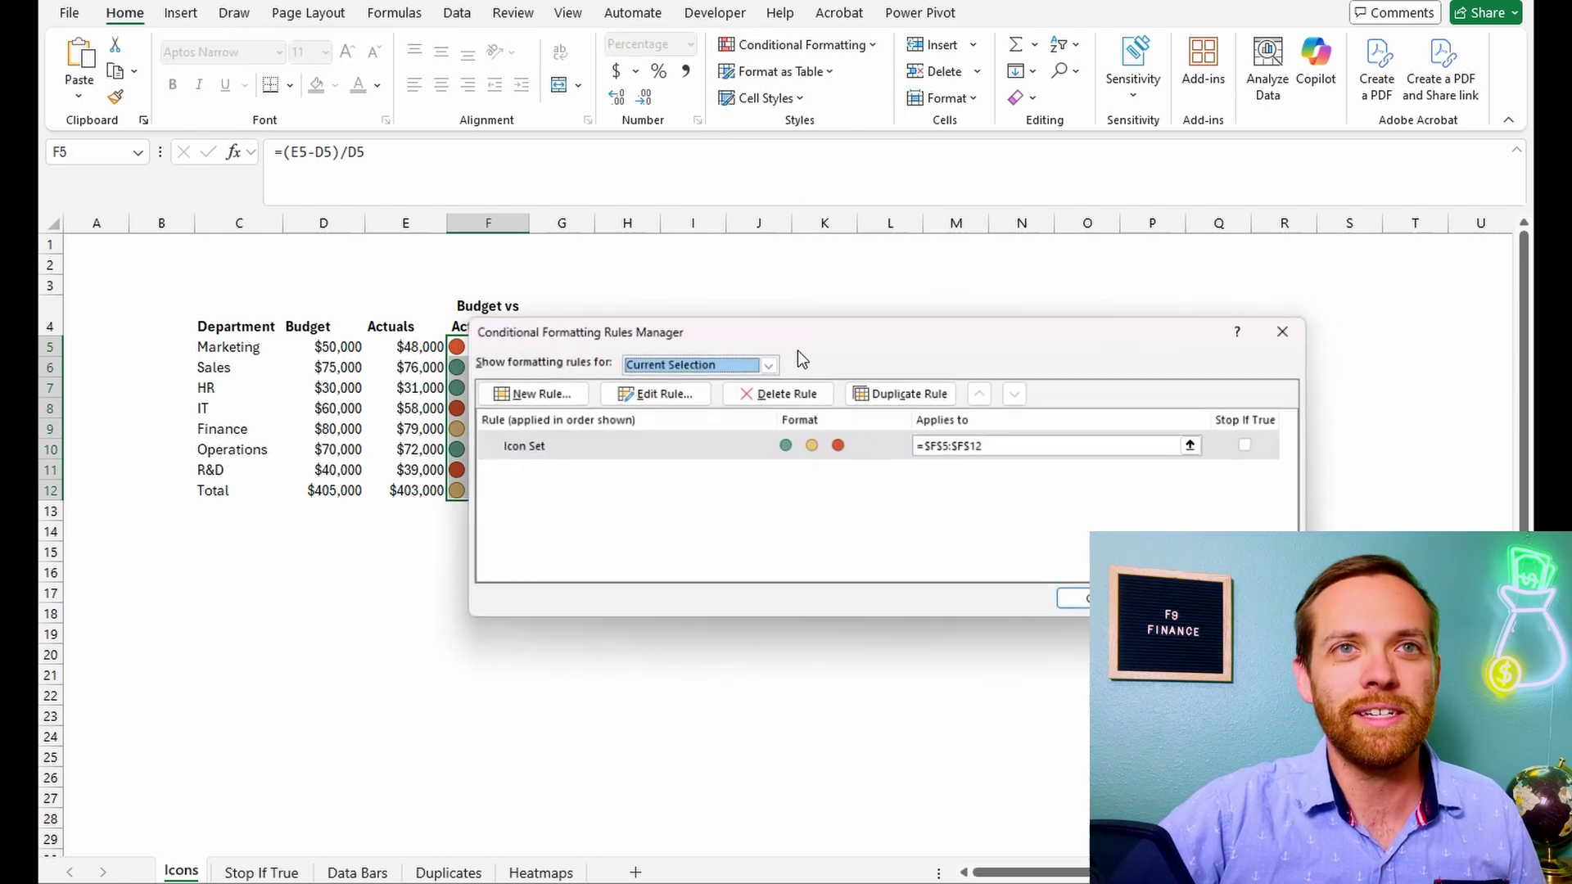
double_click(774, 443)
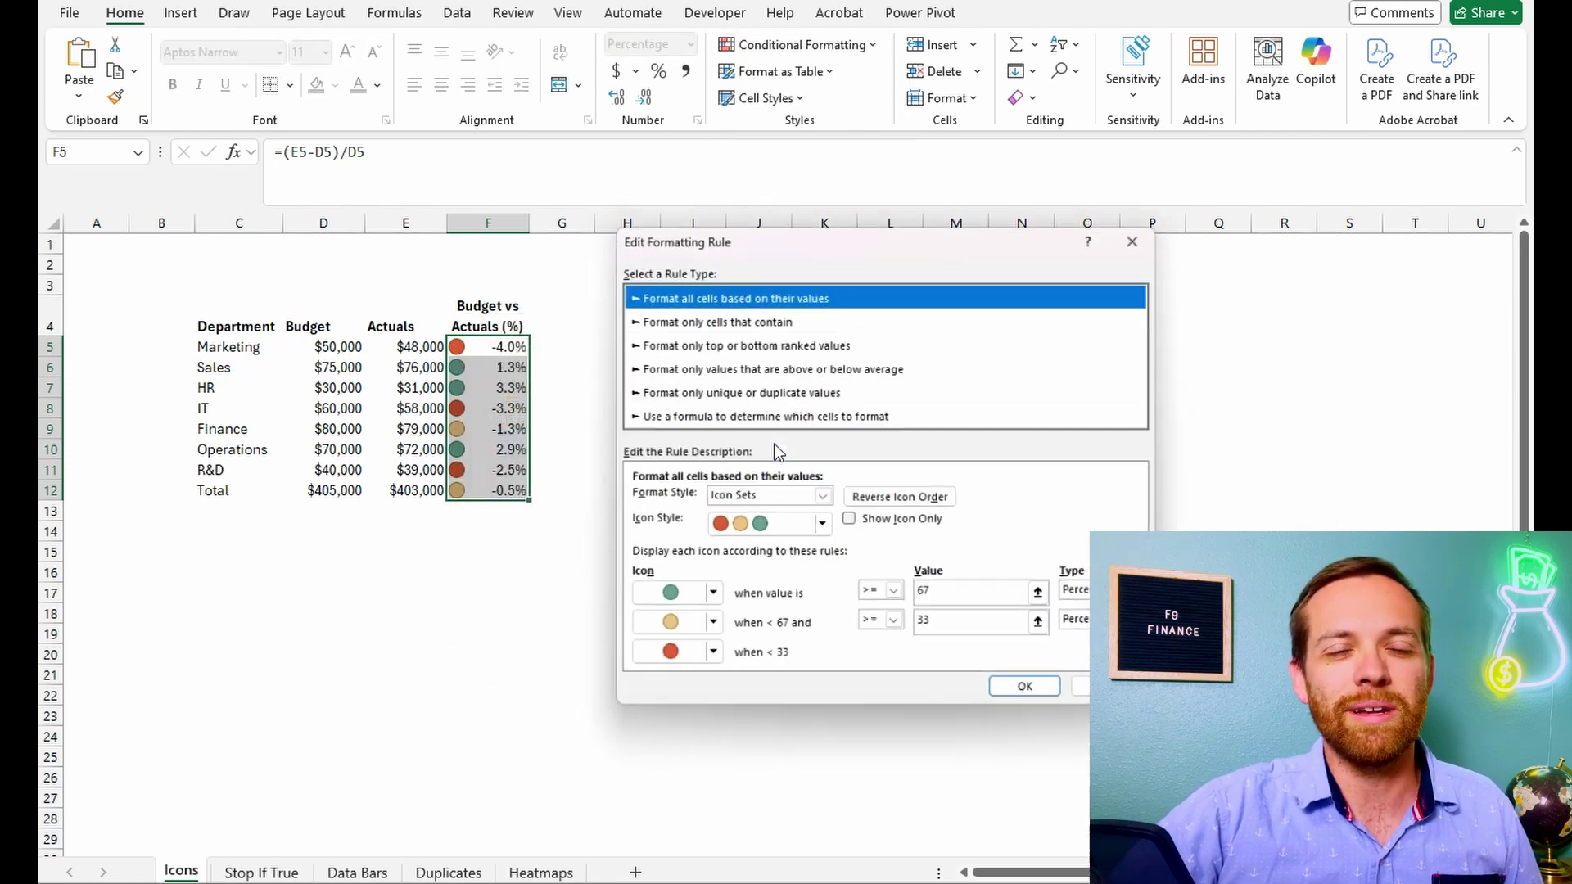
click(942, 598)
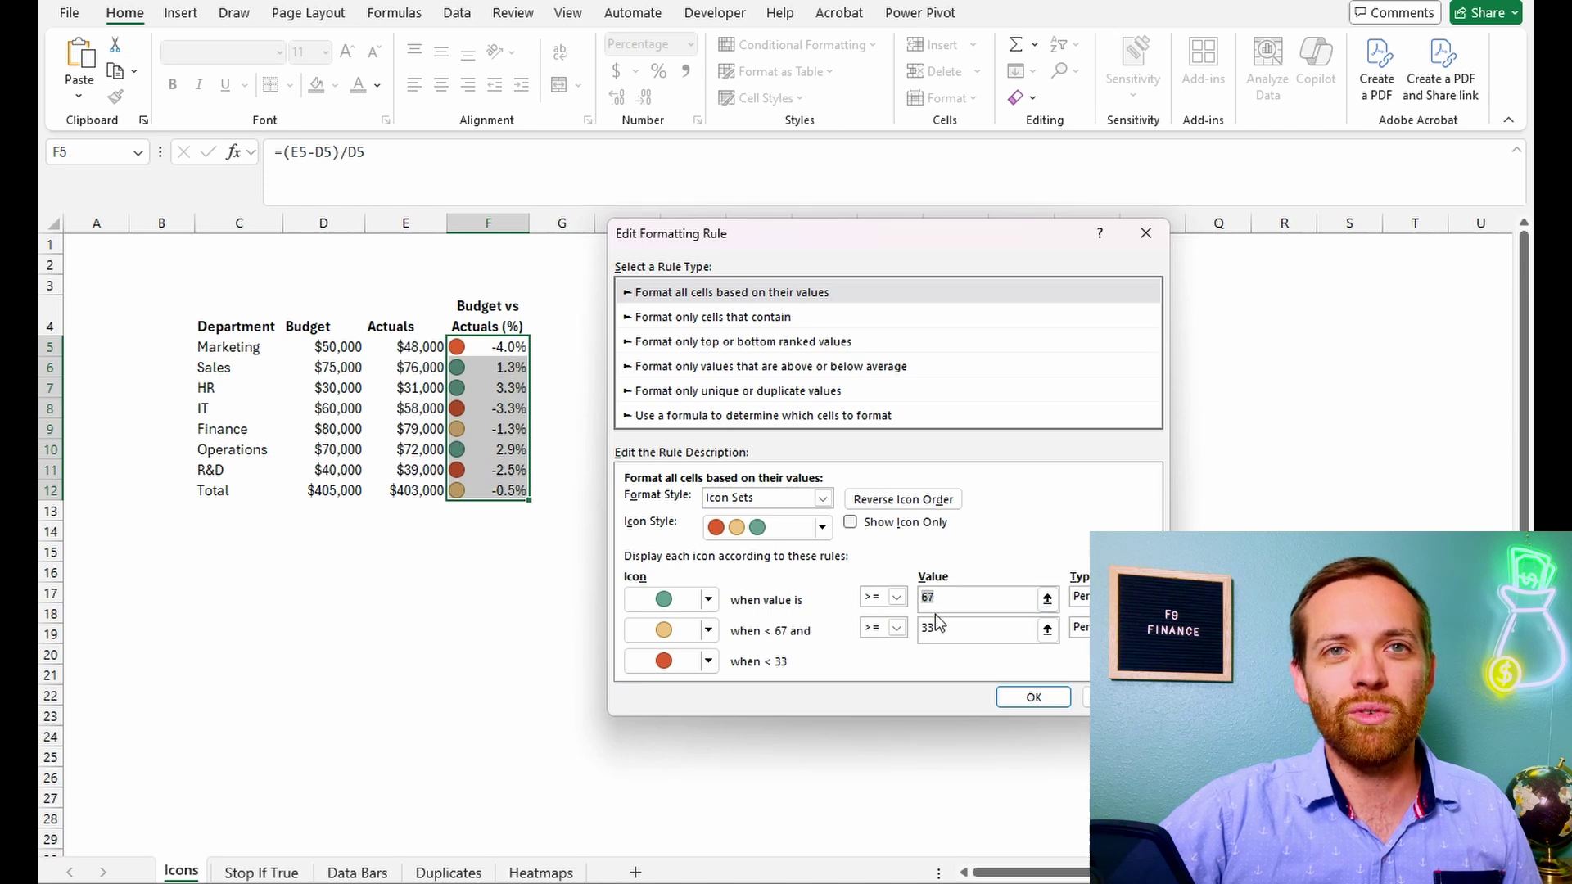
click(928, 629)
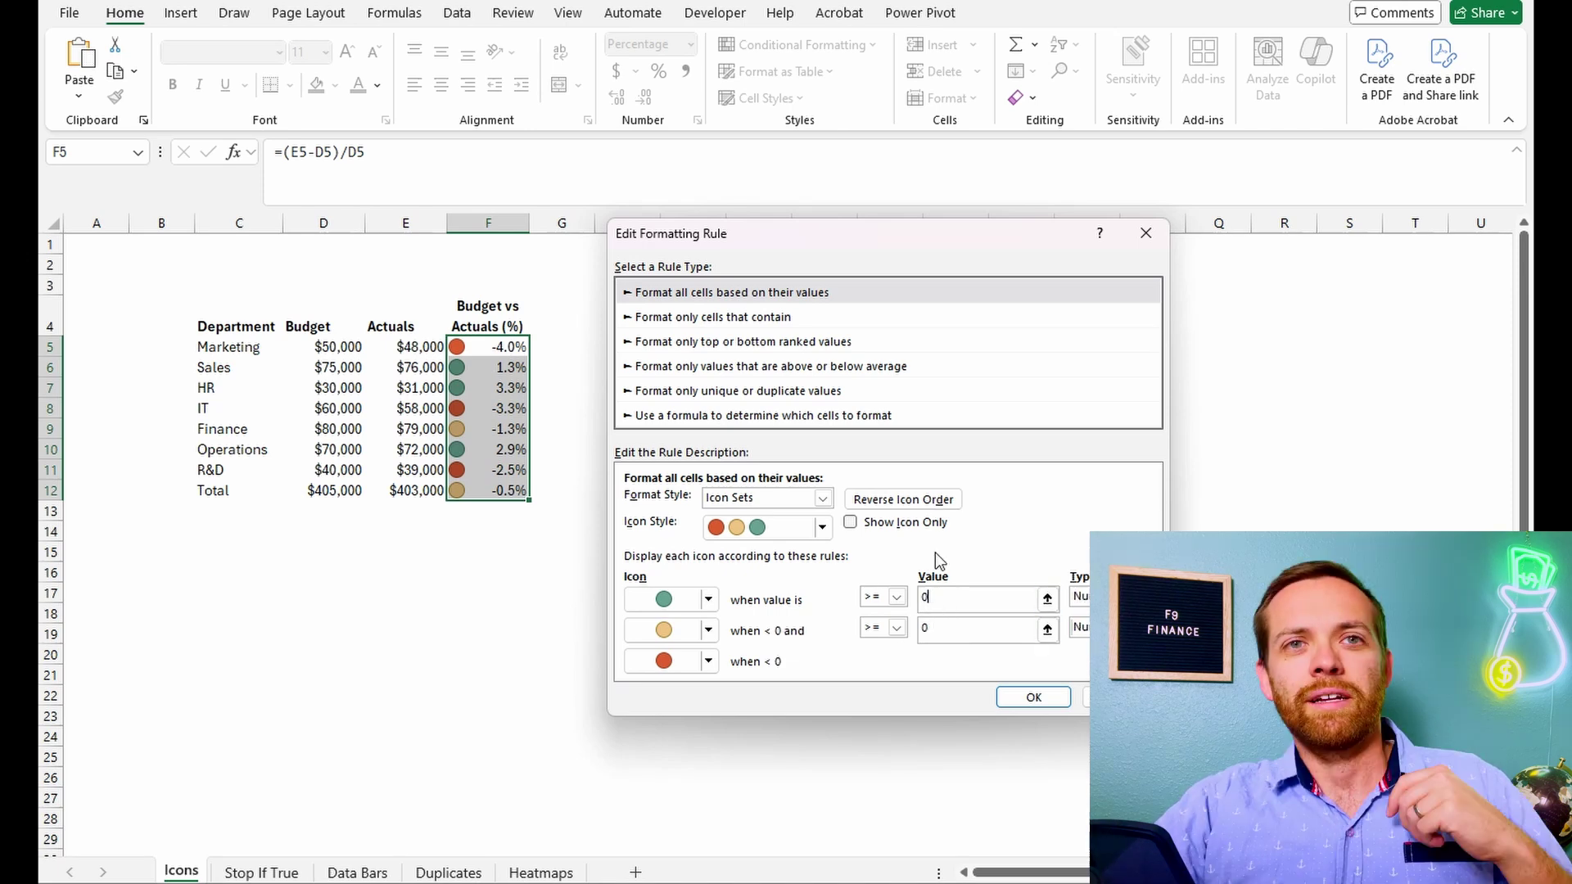
click(962, 598)
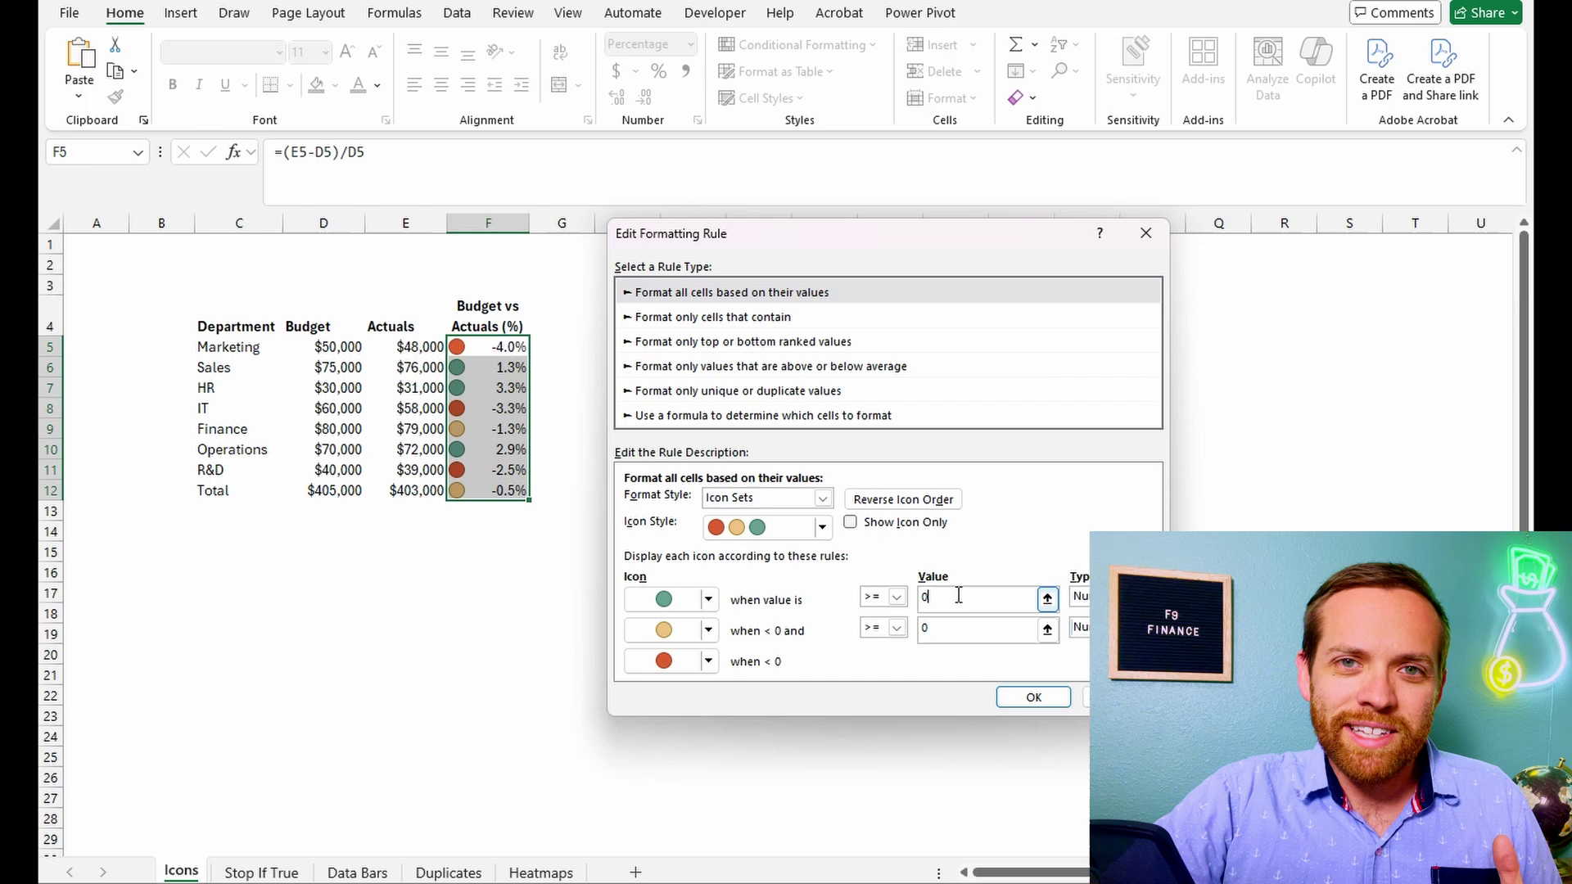
Step: Set the green threshold to 0 and amber to a small negative number, then confirm
click(972, 598)
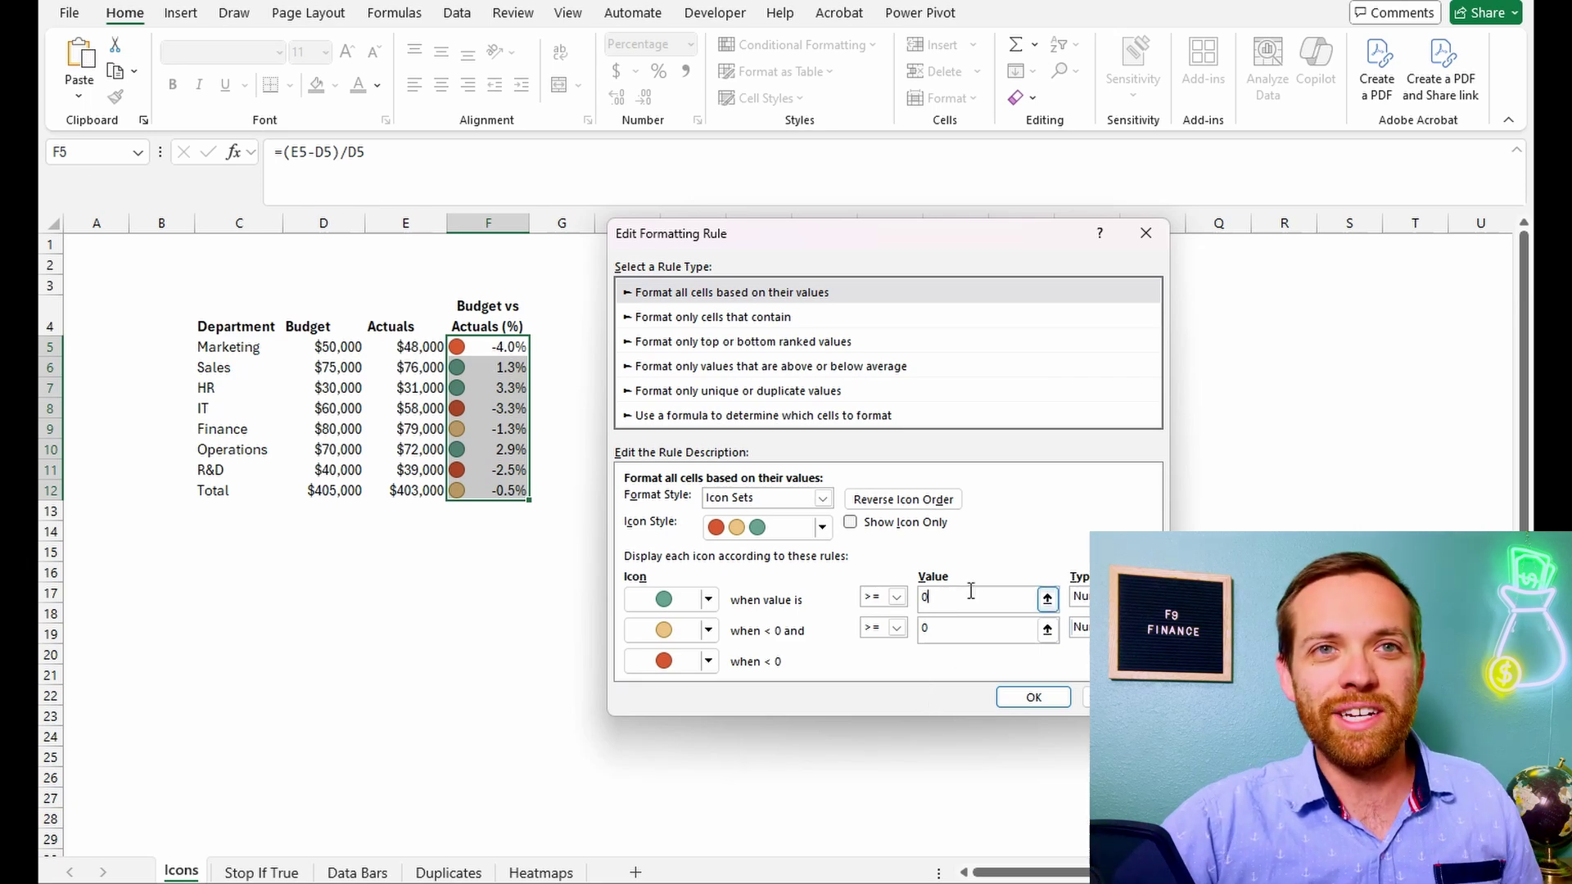
click(977, 630)
key(shift+Tab)
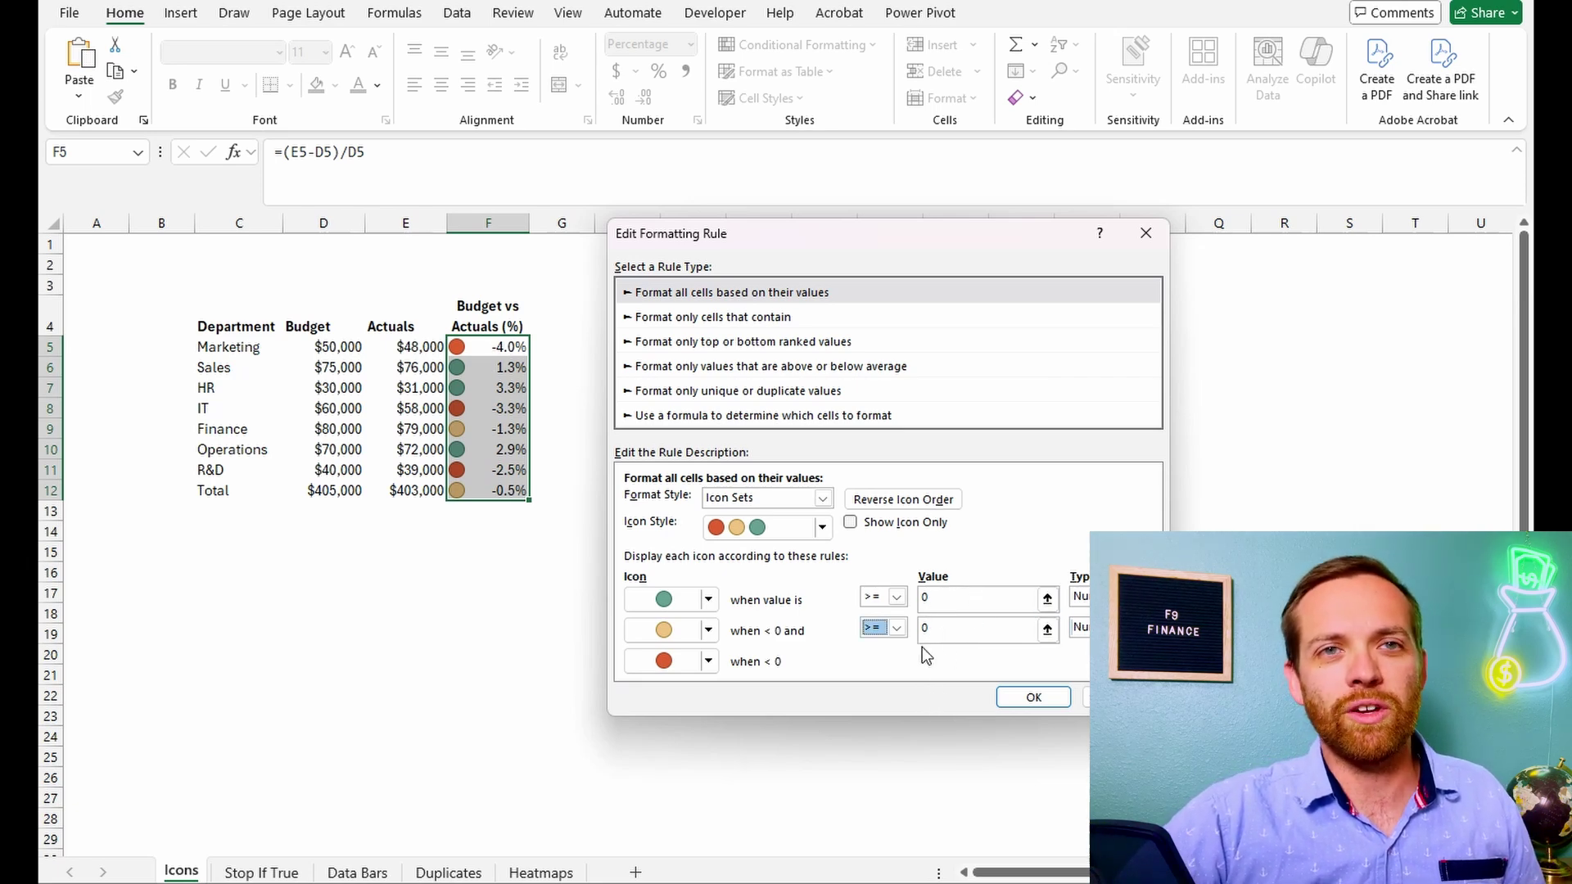
click(947, 639)
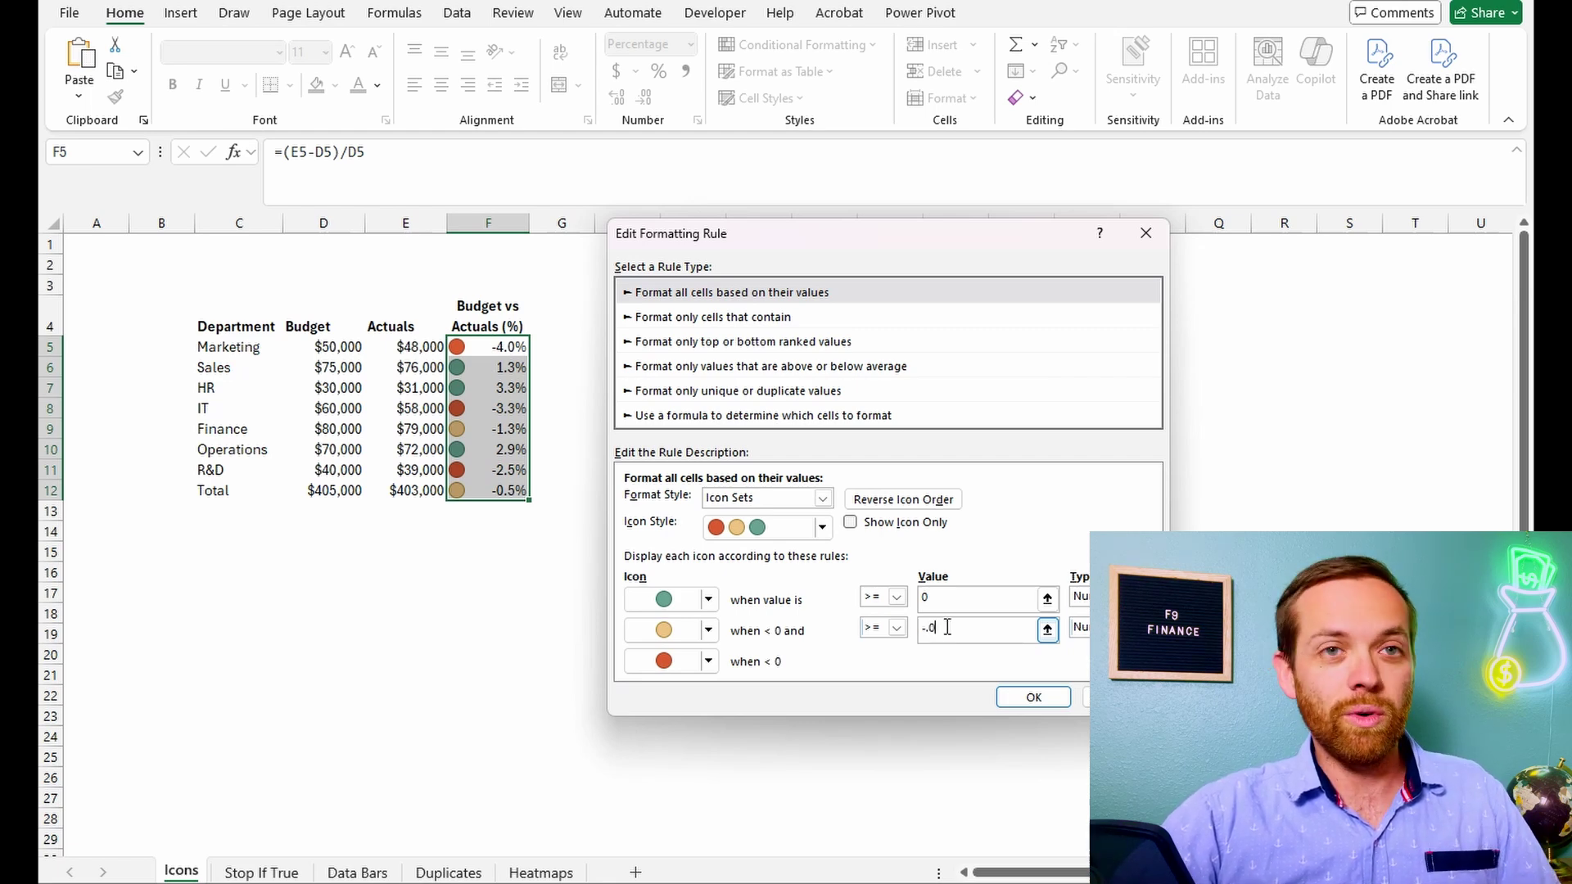
click(1033, 696)
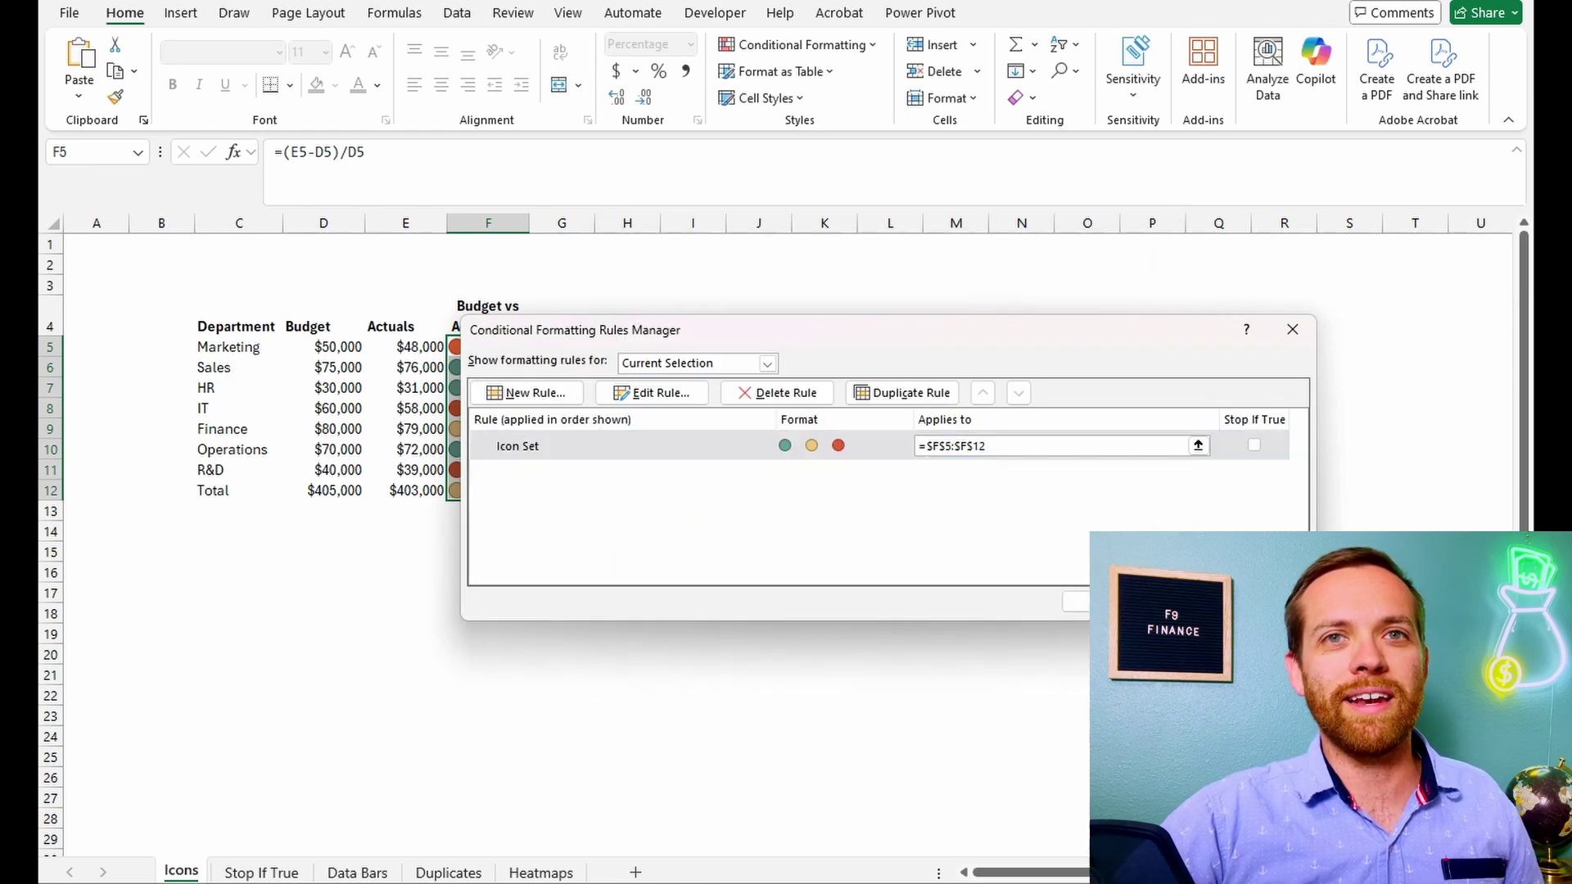
key(Return)
click(479, 534)
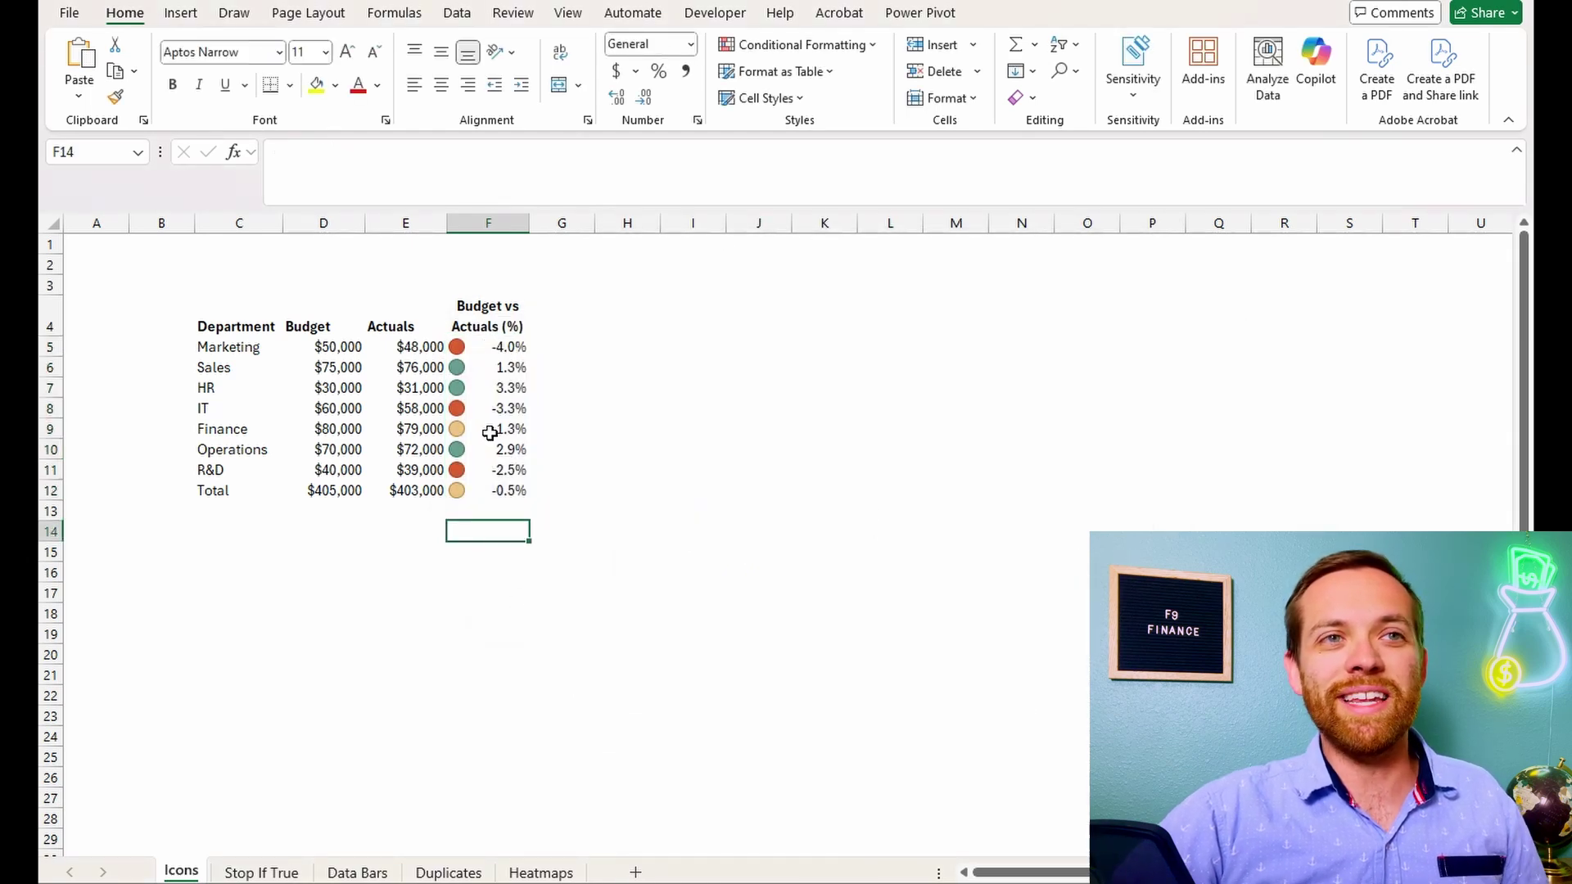
Step: Apply the 3 Flags icon set to variance cells F5:F12
click(491, 428)
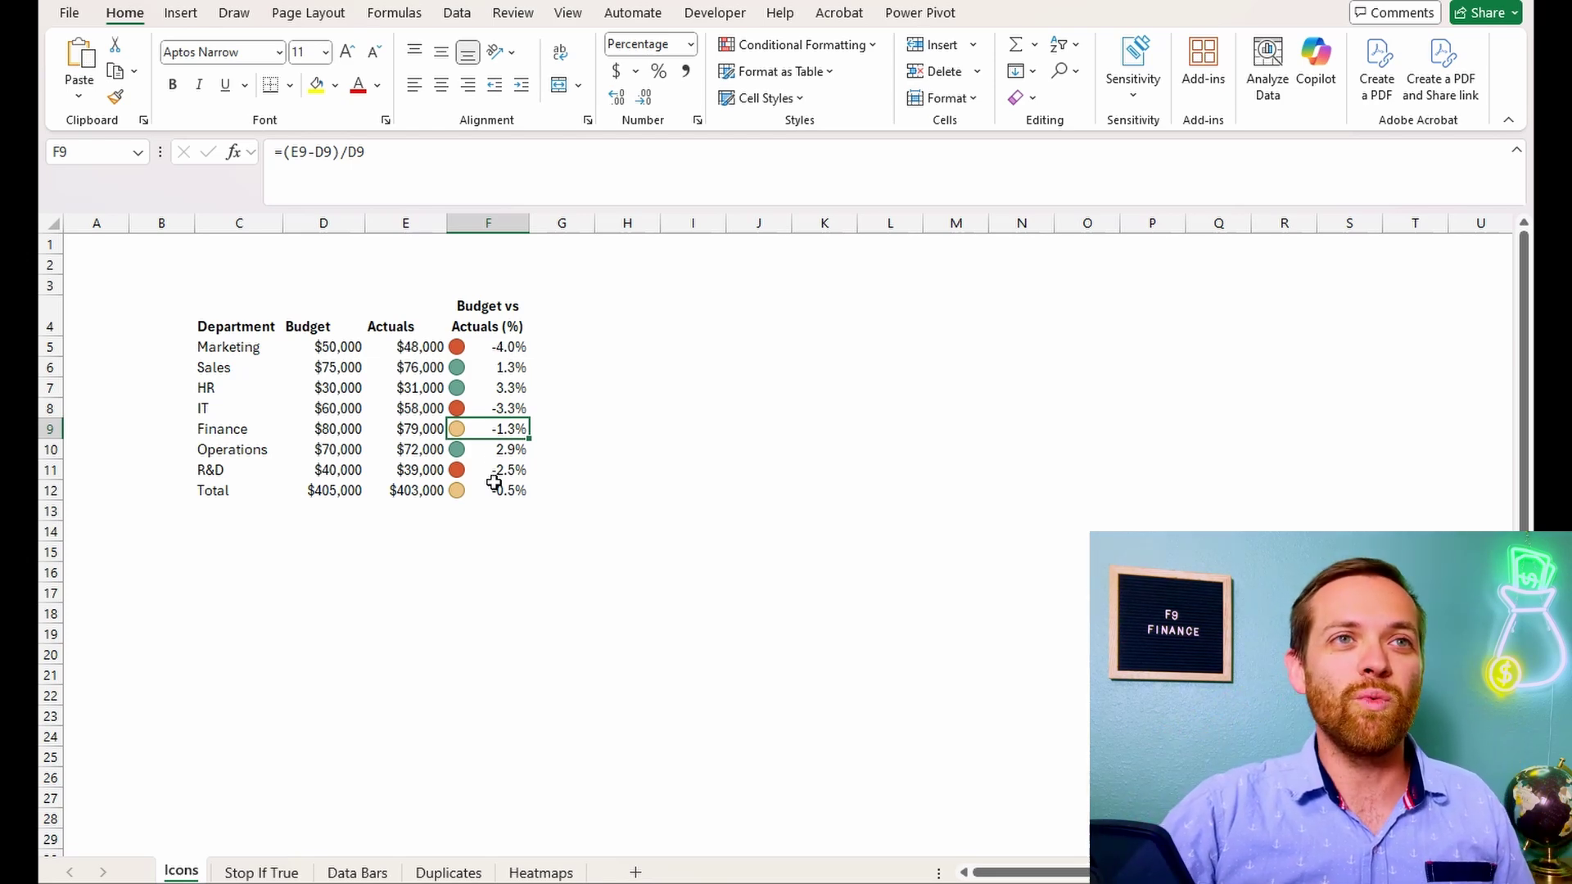
drag(488, 346, 508, 489)
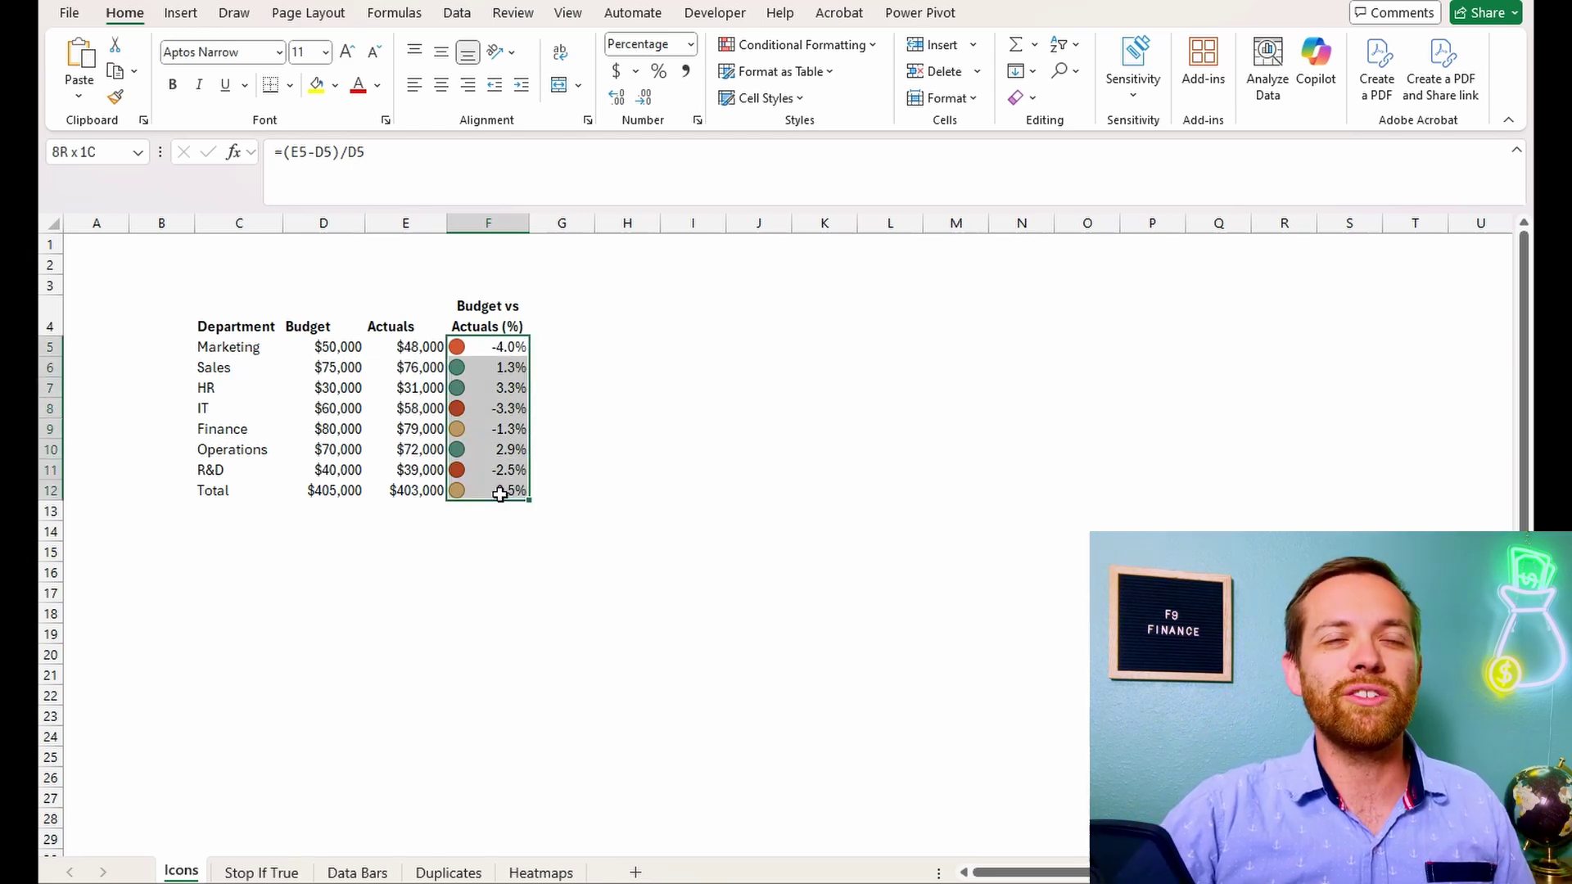
click(796, 49)
mouse_move(817, 260)
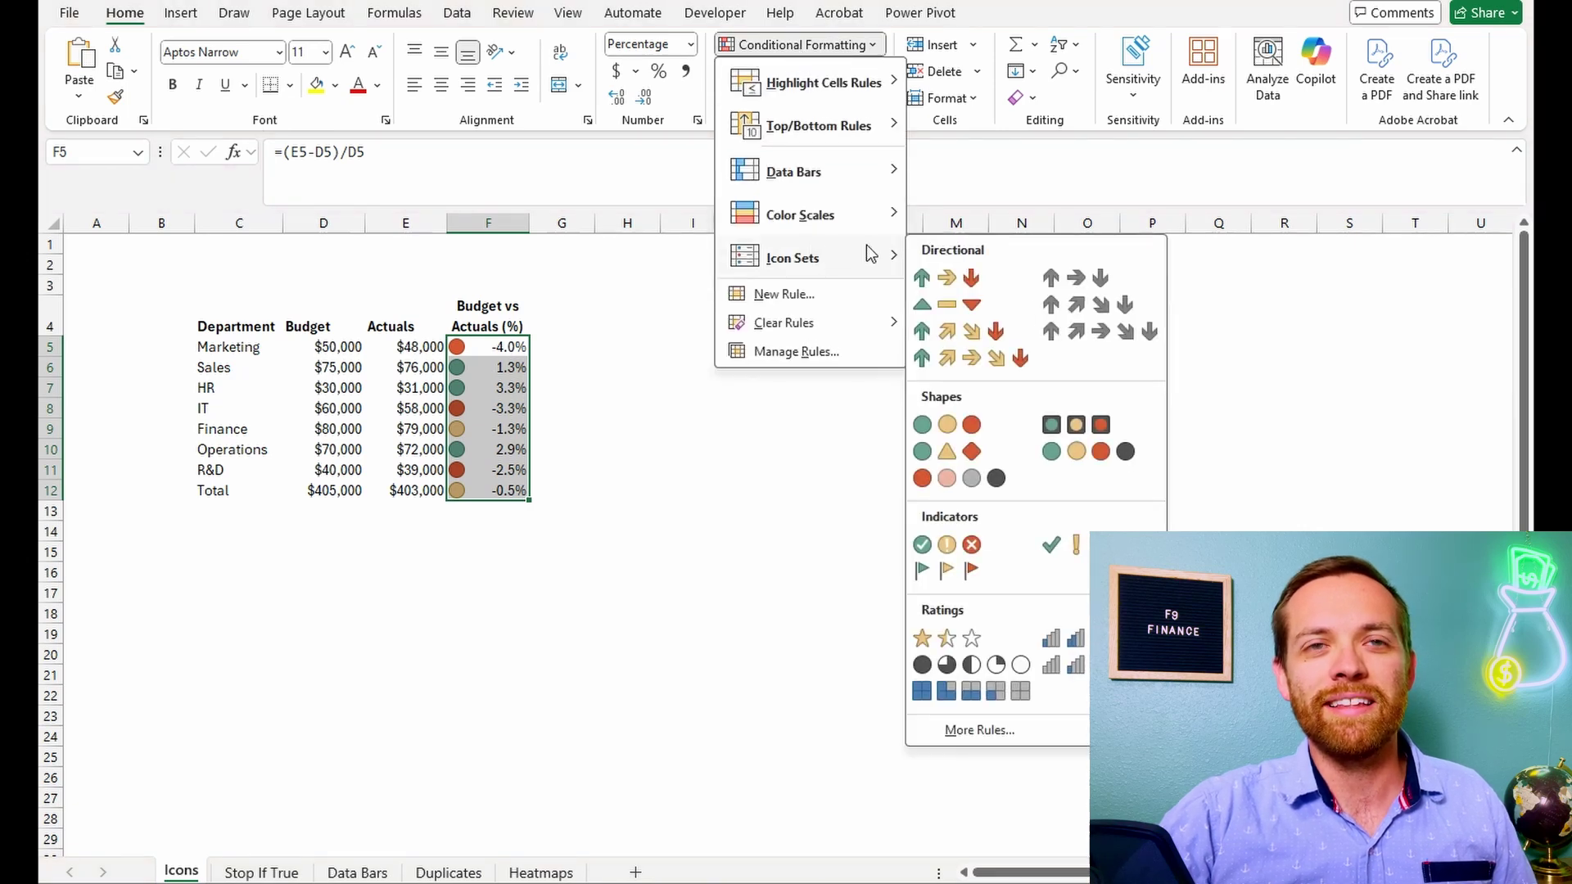
click(970, 571)
Step: Switch the variance icons to the 3 Arrows (Colored) set
click(812, 48)
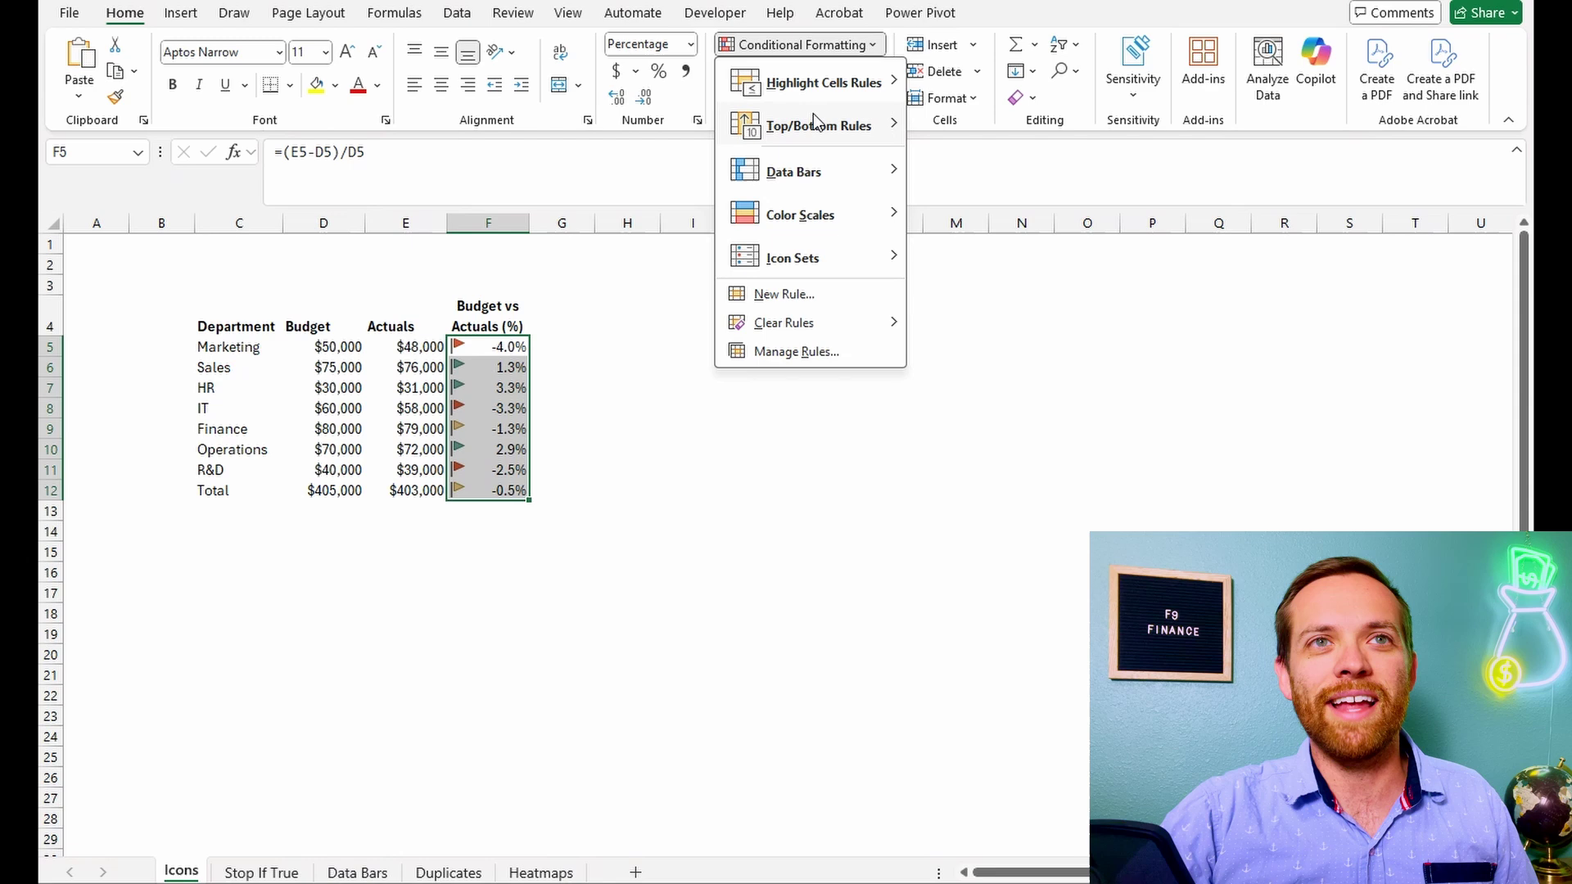
mouse_move(832, 254)
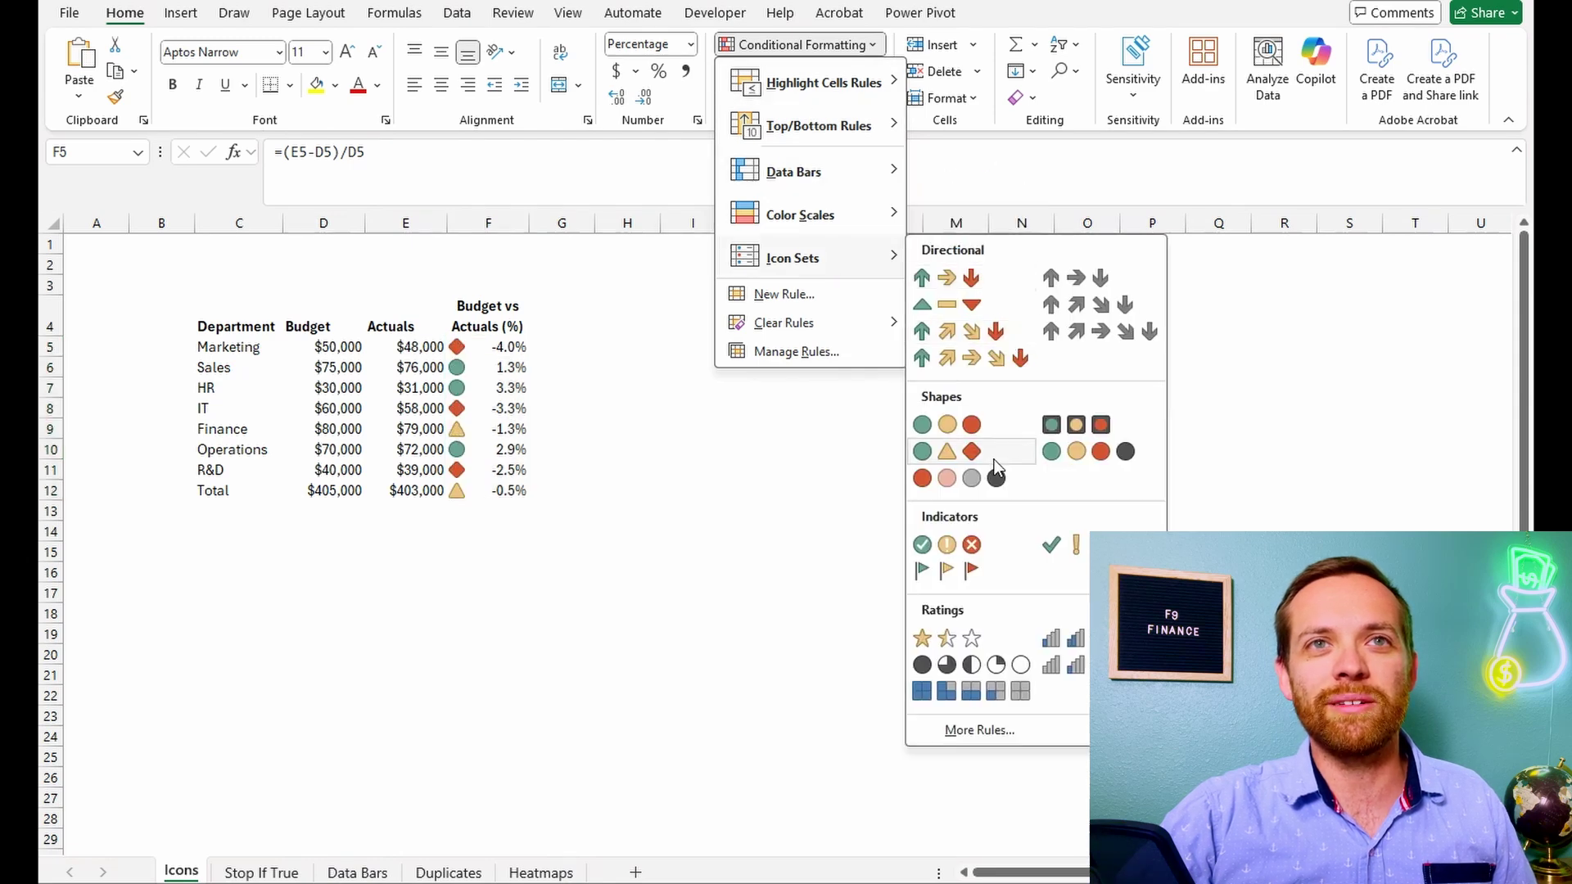
click(954, 278)
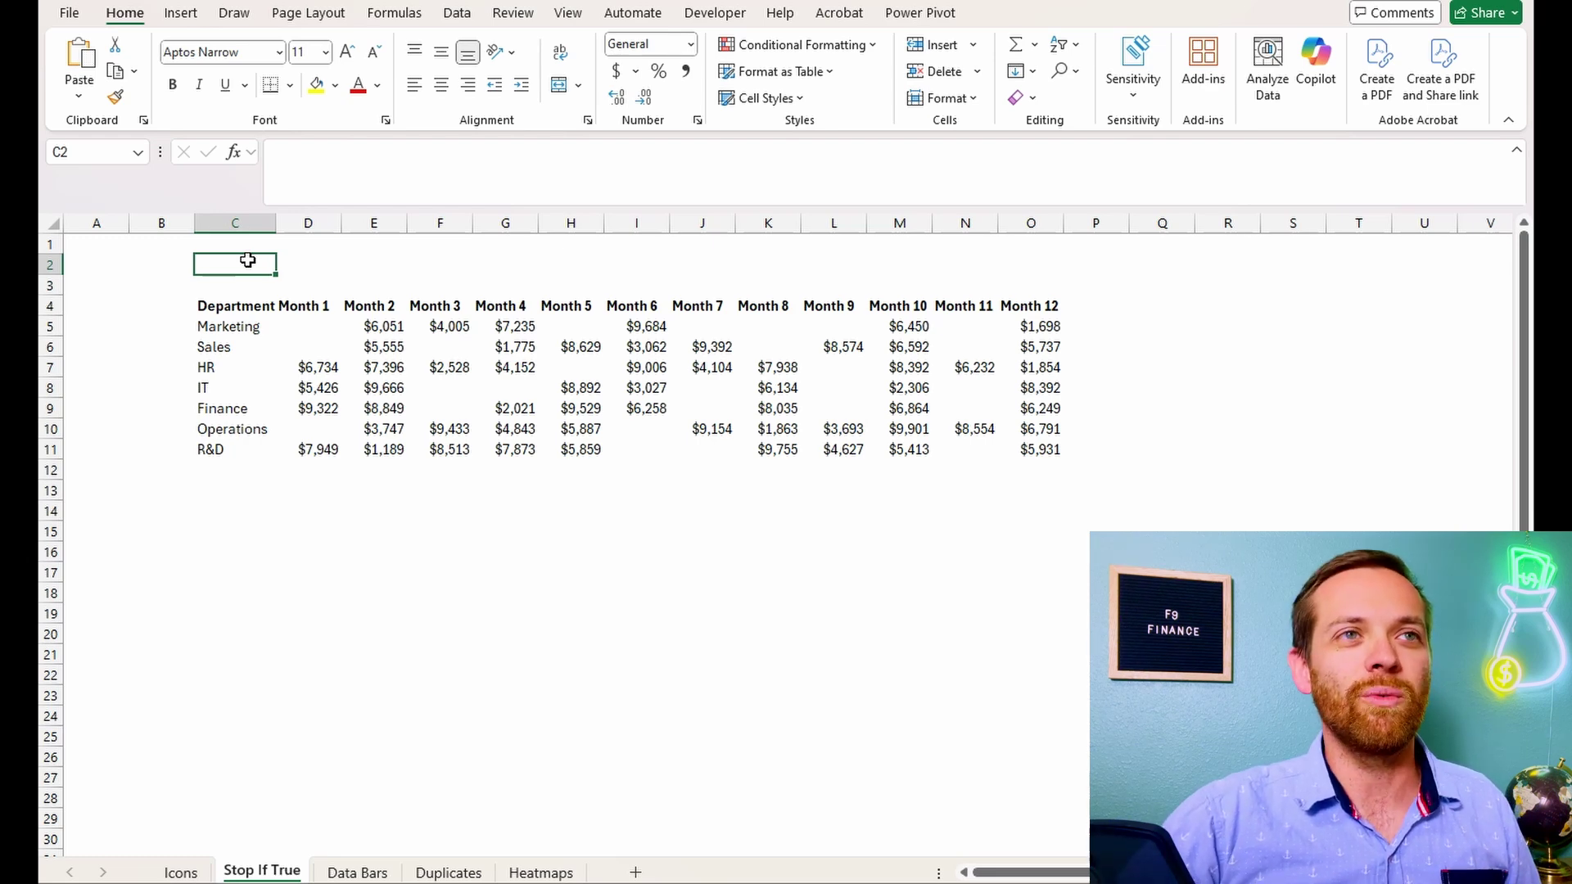
Step: Select monthly amounts D5:O11 and start an Equal To rule with value 0
drag(304, 326, 1038, 449)
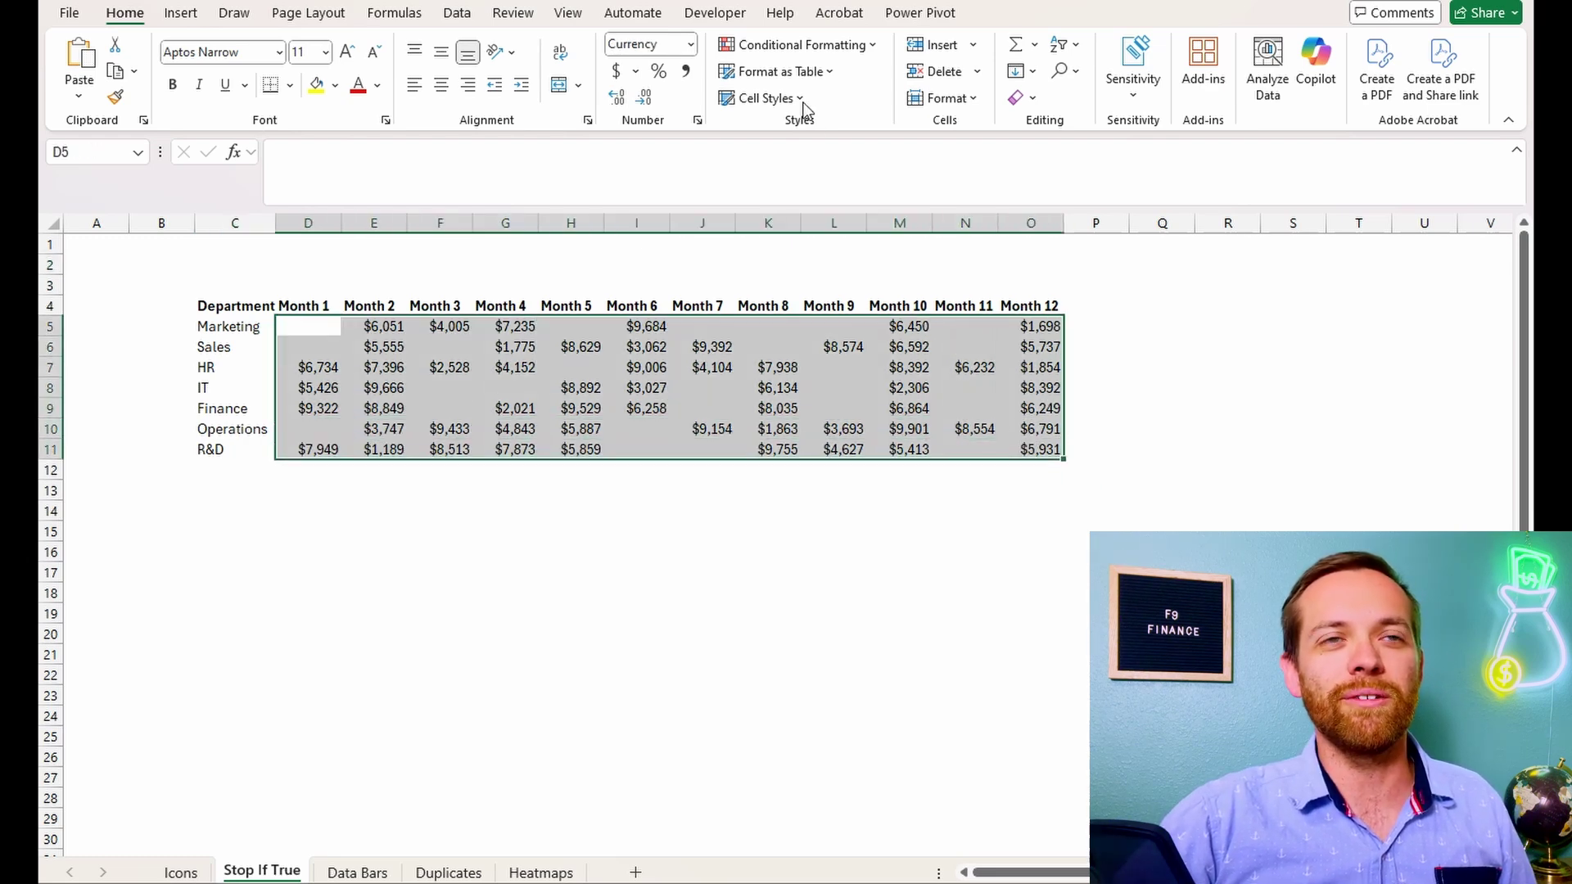
click(808, 47)
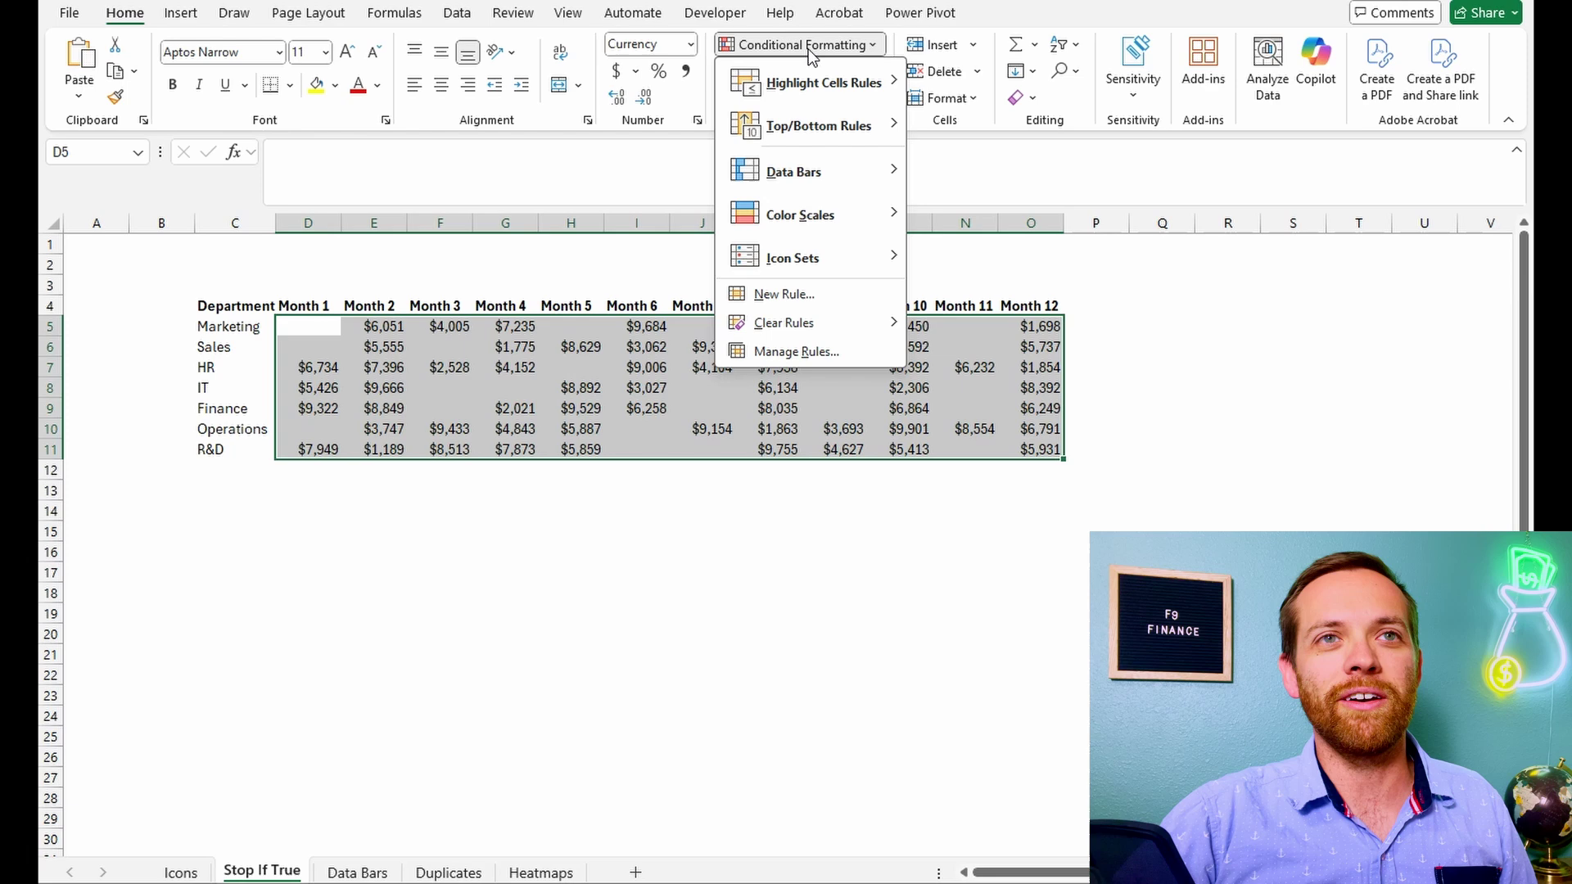
mouse_move(817, 92)
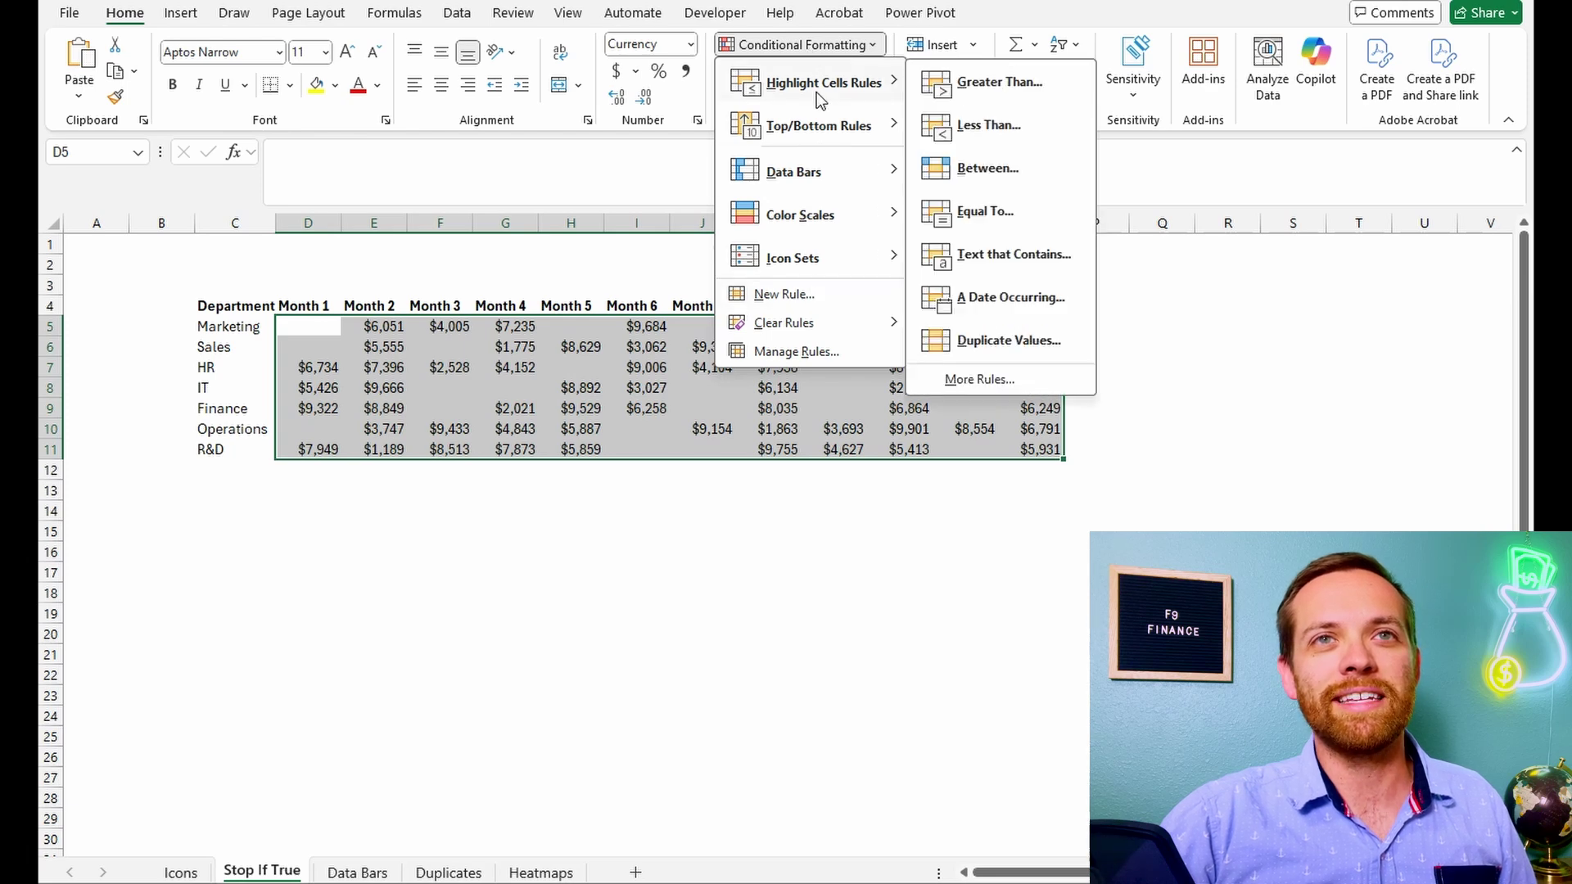
click(987, 211)
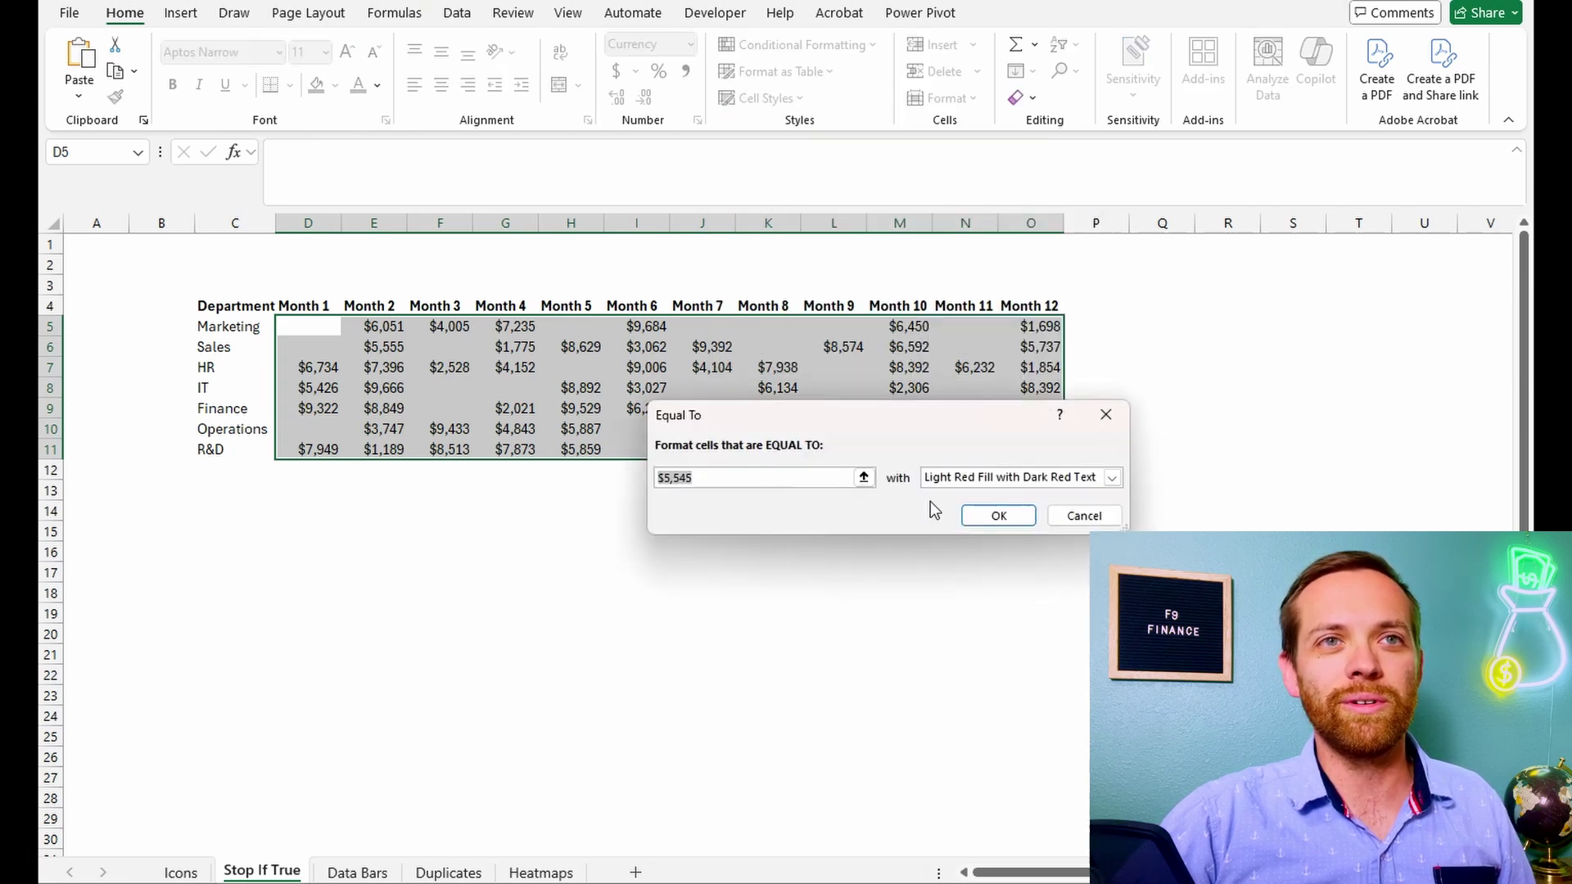
text(0)
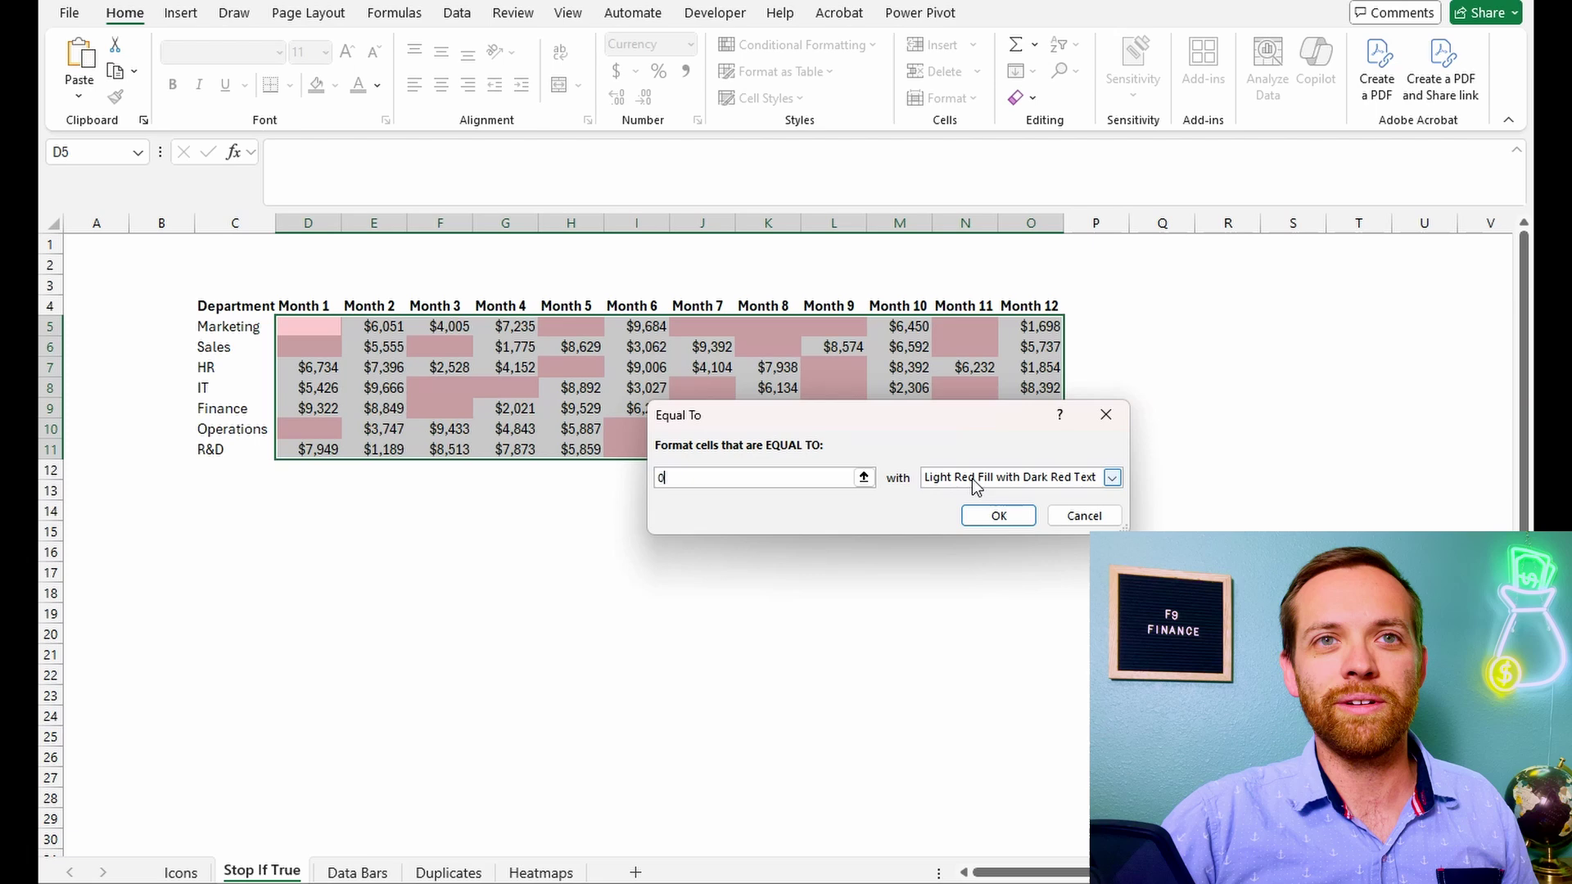
Step: Give the Equal To 0 rule a custom white fill format and apply it
click(975, 486)
click(992, 586)
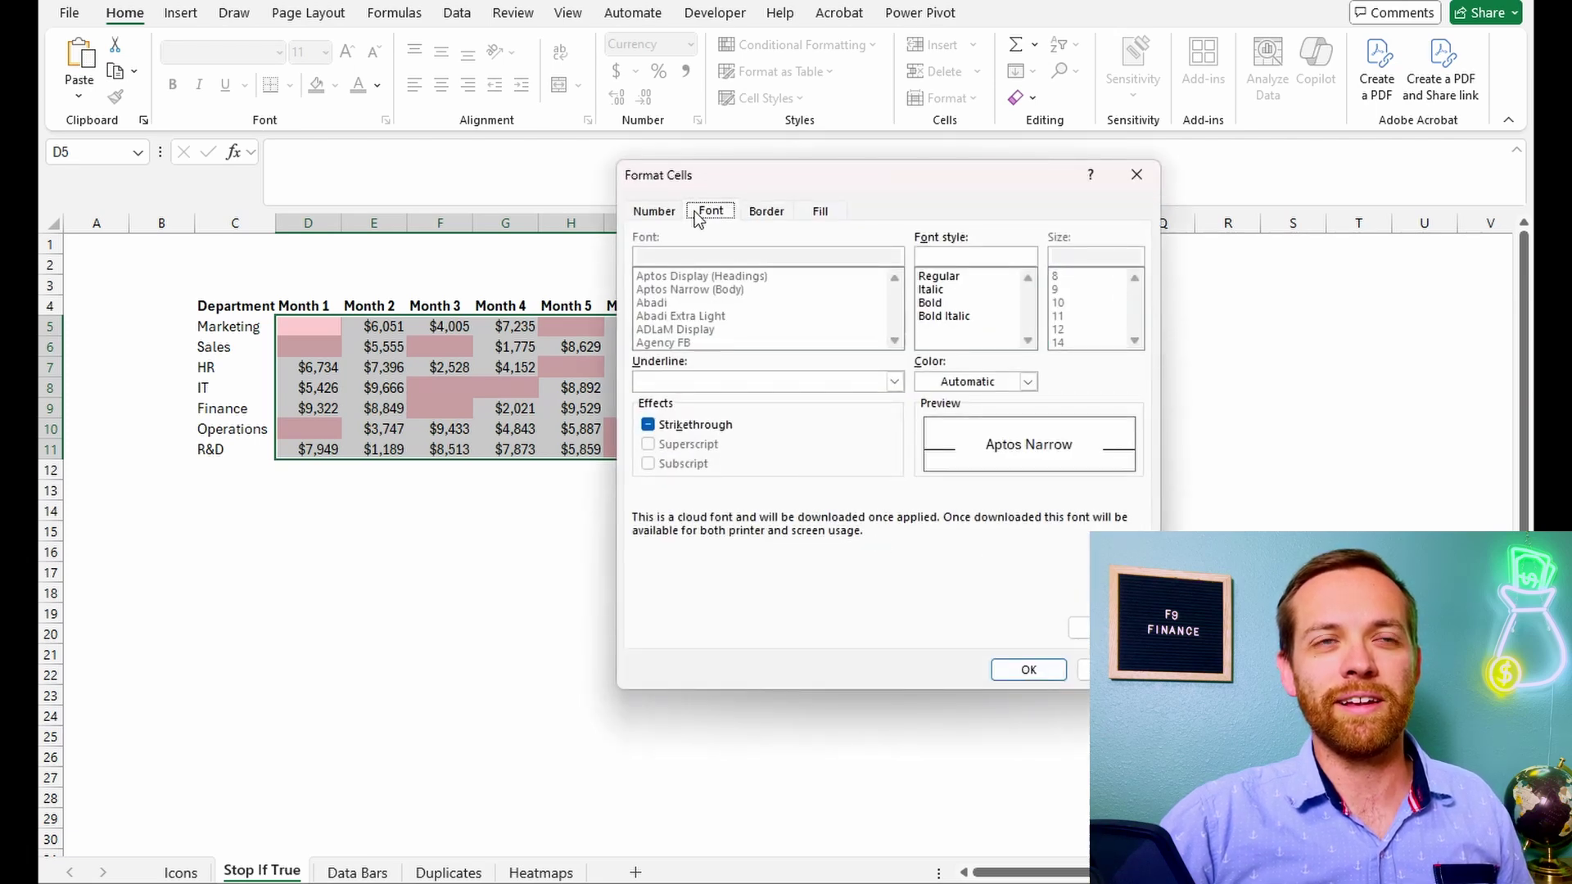
click(673, 215)
click(761, 216)
click(818, 214)
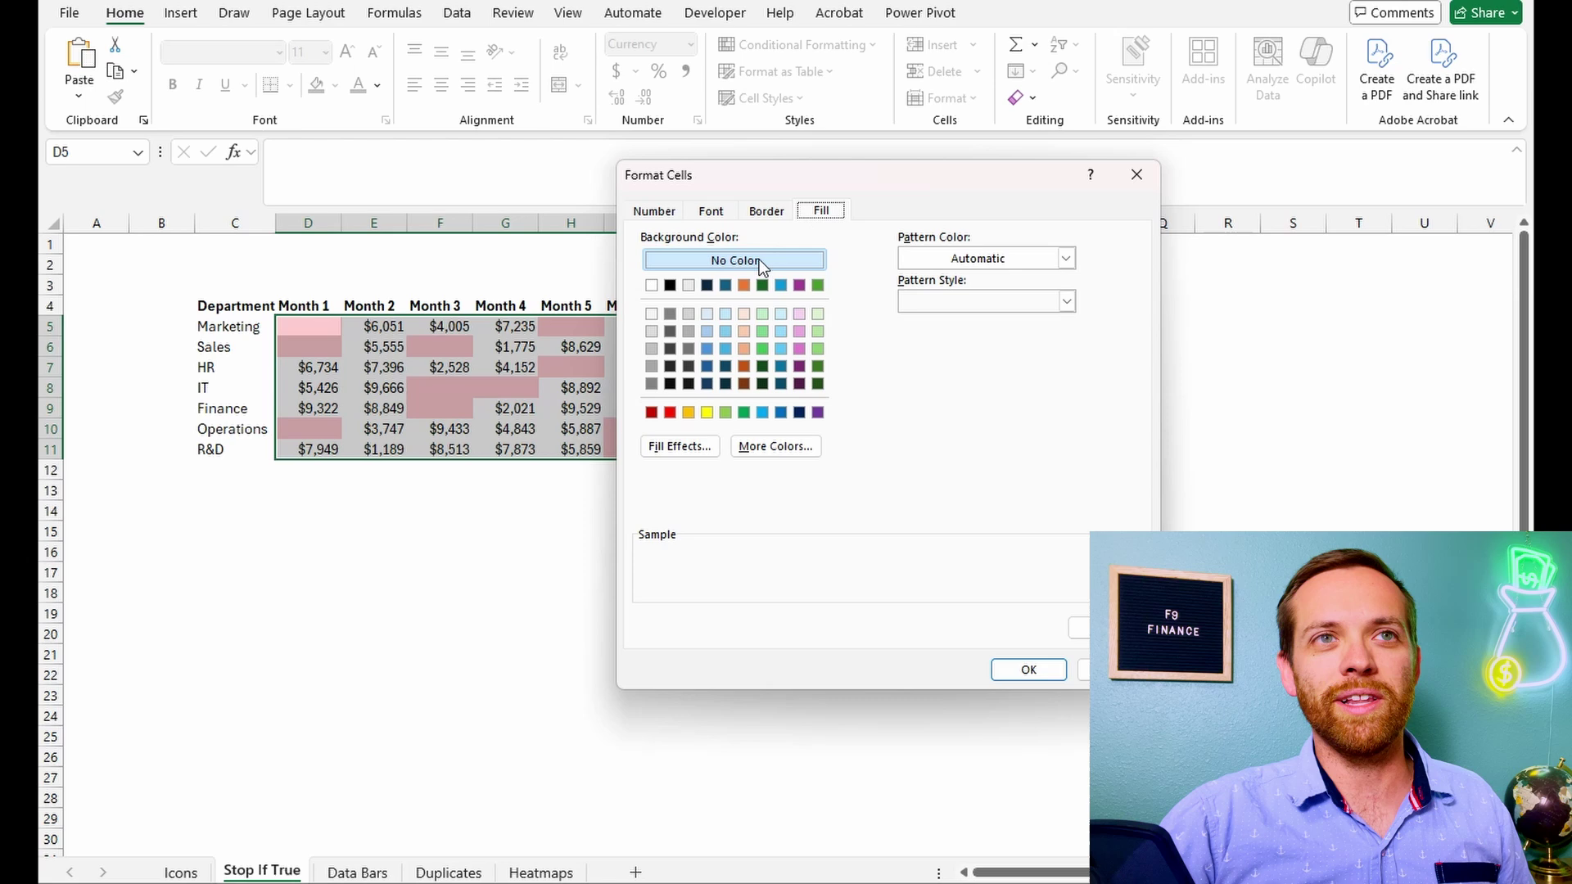
click(651, 285)
click(655, 214)
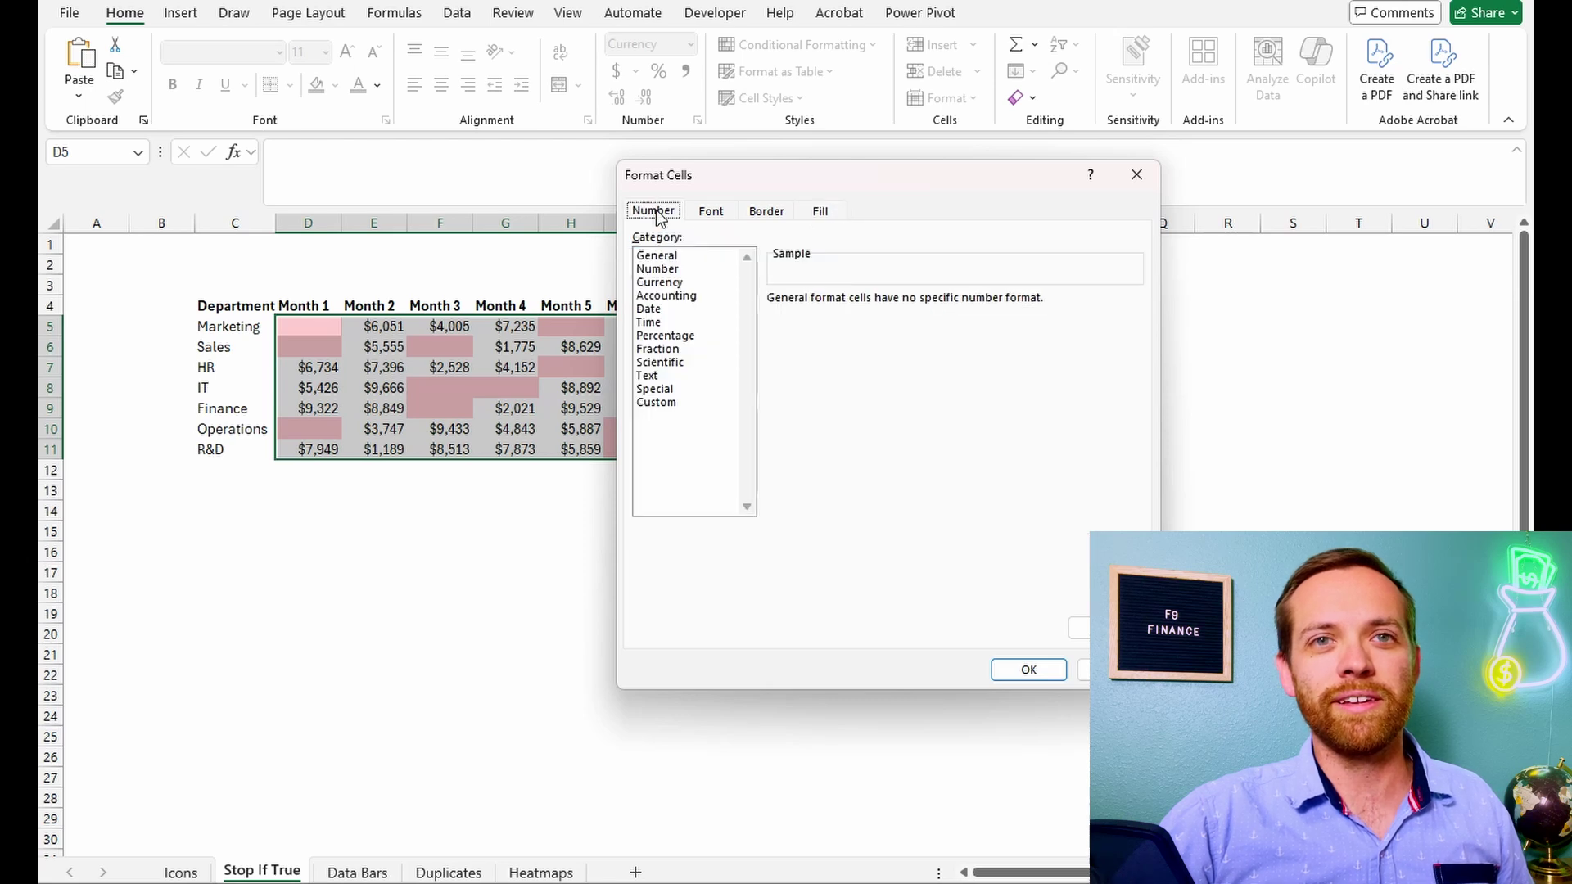
click(1033, 669)
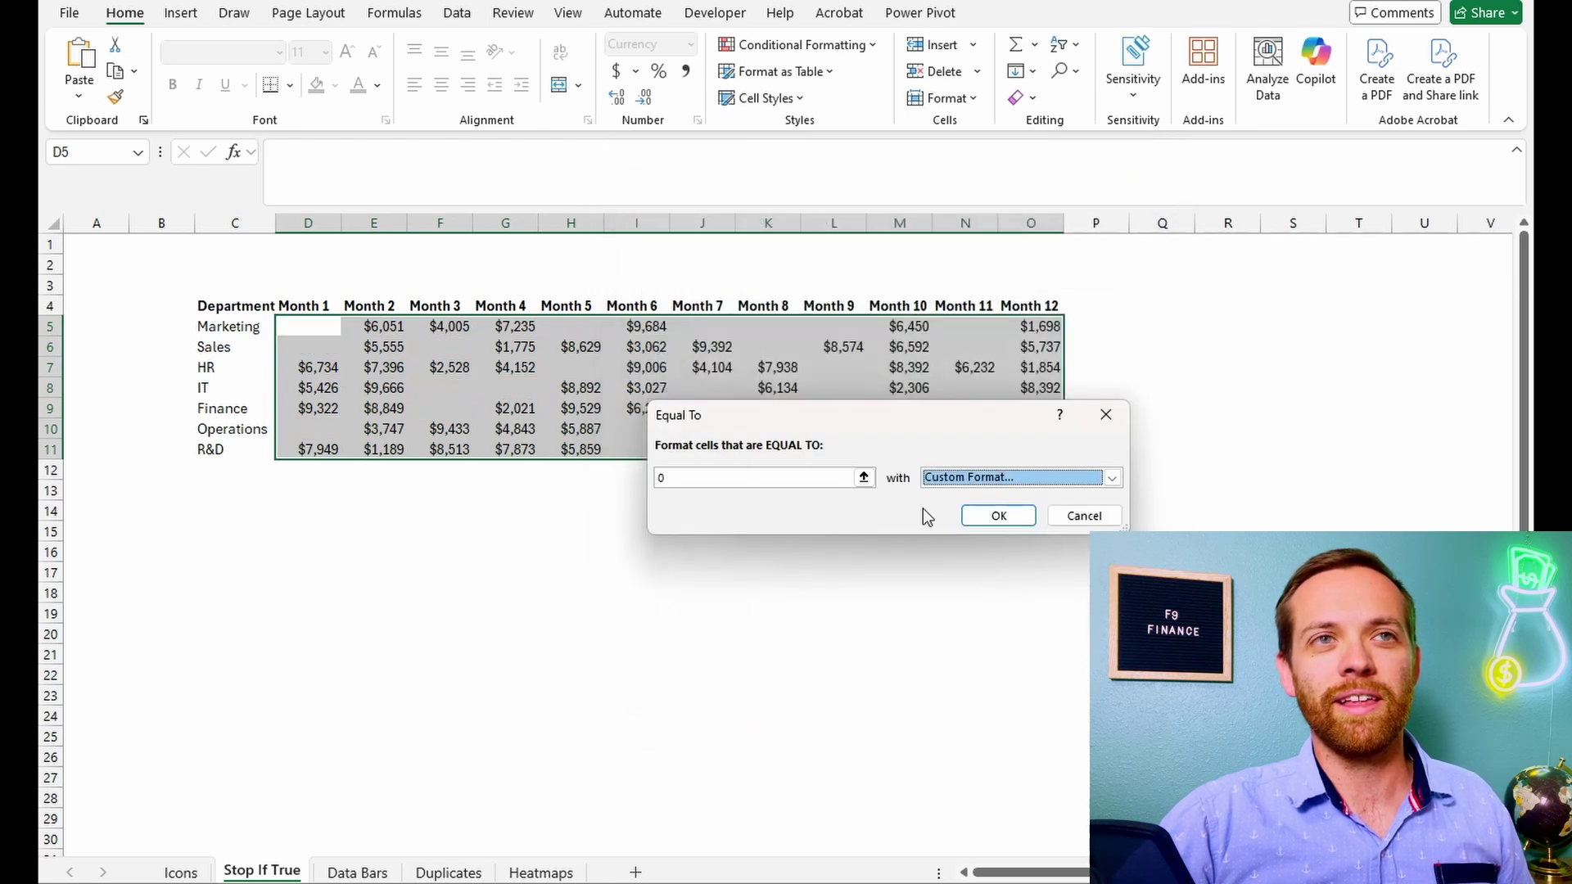
click(998, 516)
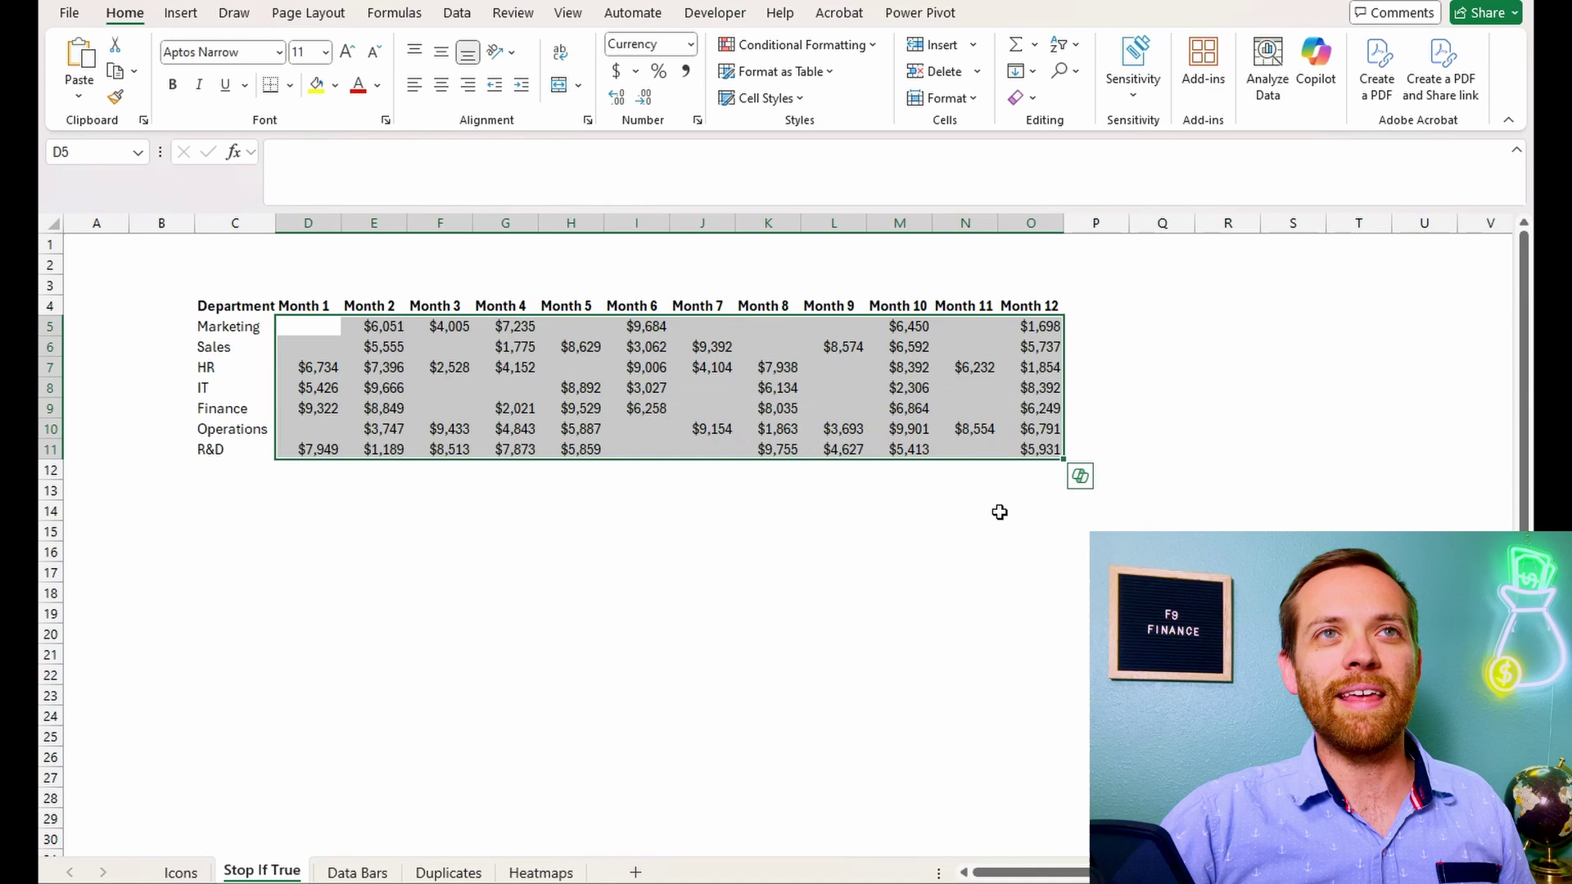
click(768, 49)
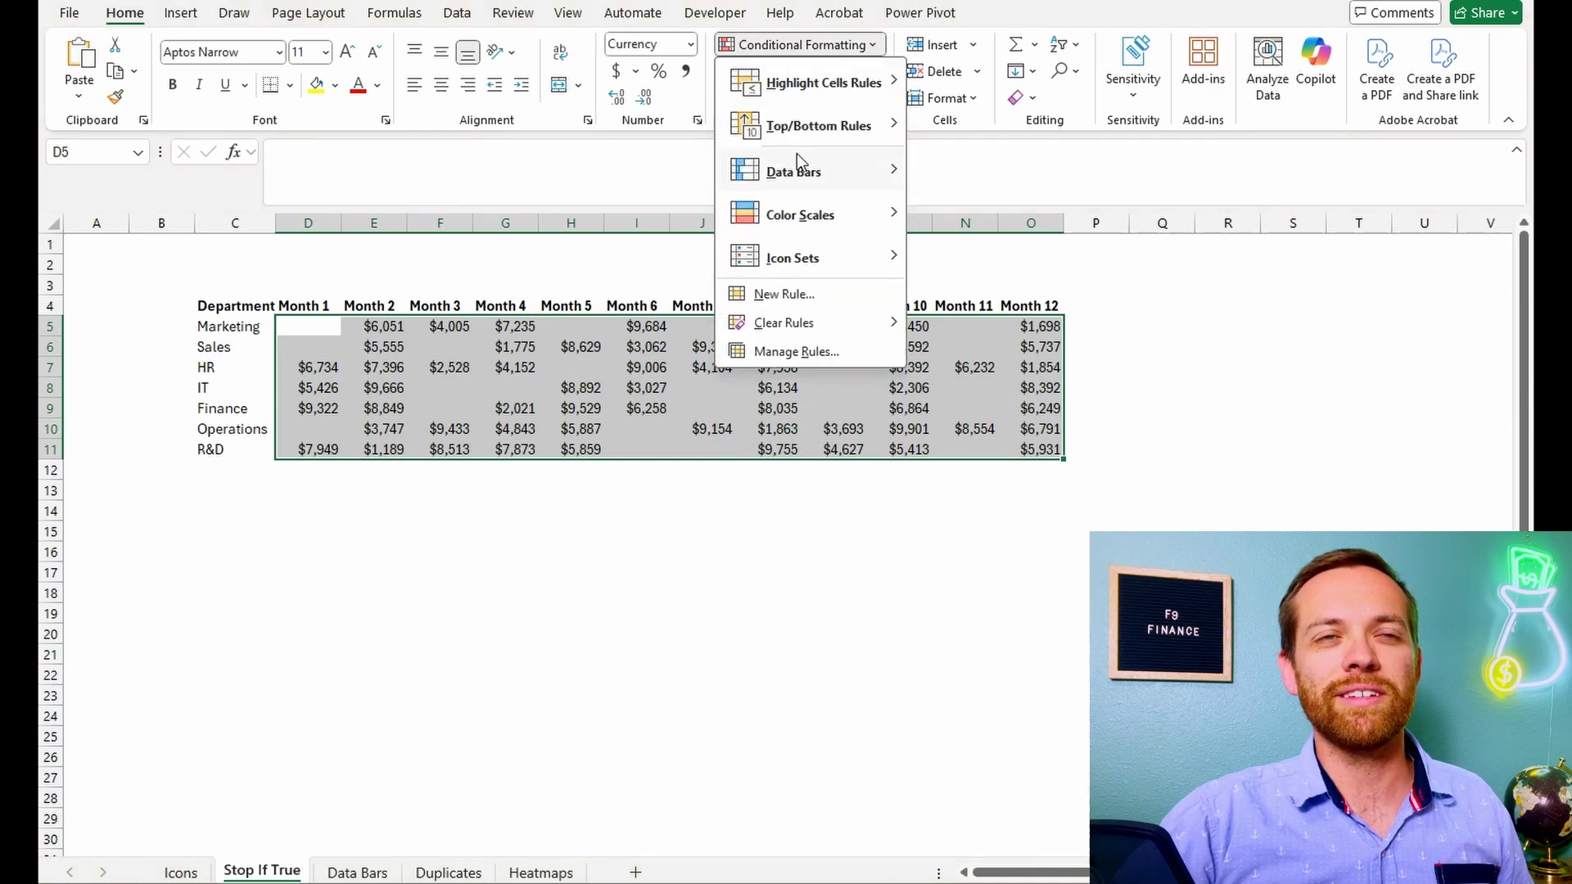
Step: Highlight the top 10% of monthly values with Green Fill with Dark Green Text
mouse_move(802, 129)
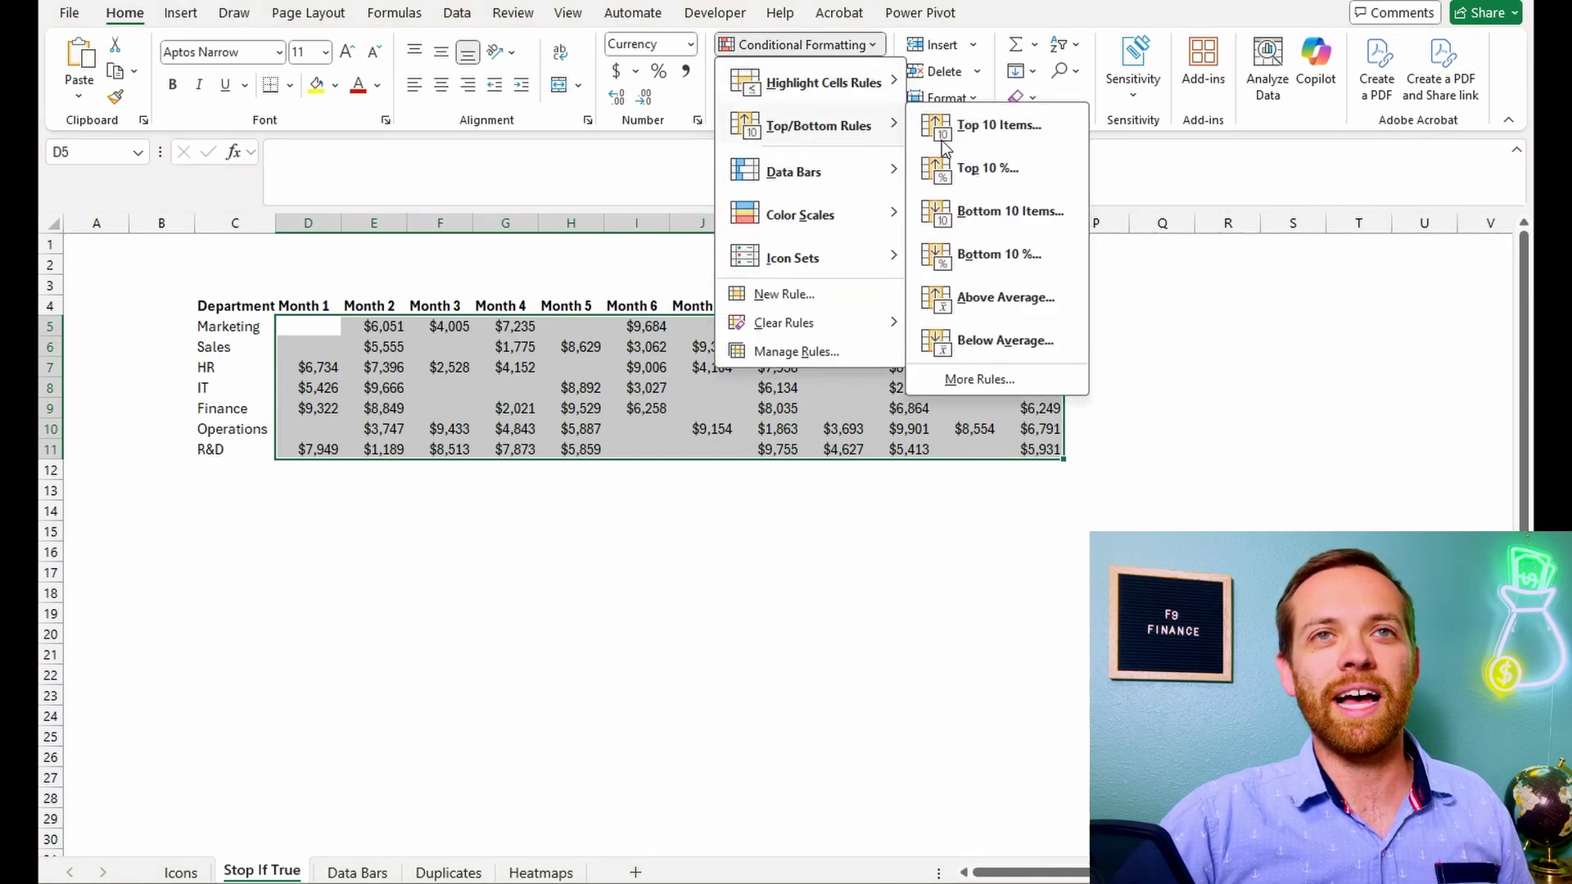
click(989, 172)
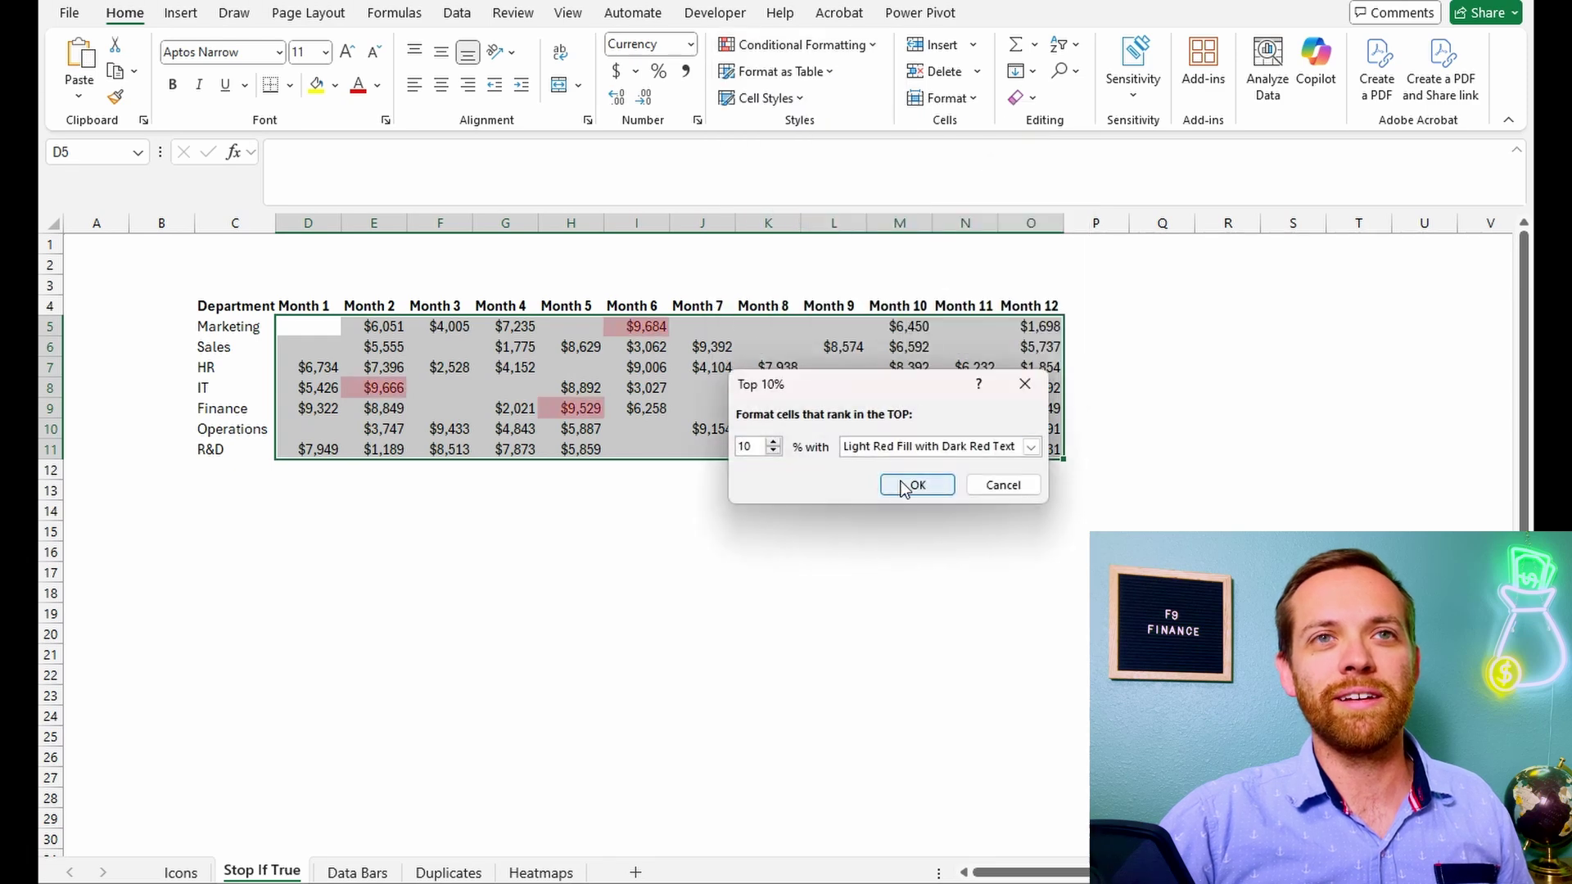
click(917, 447)
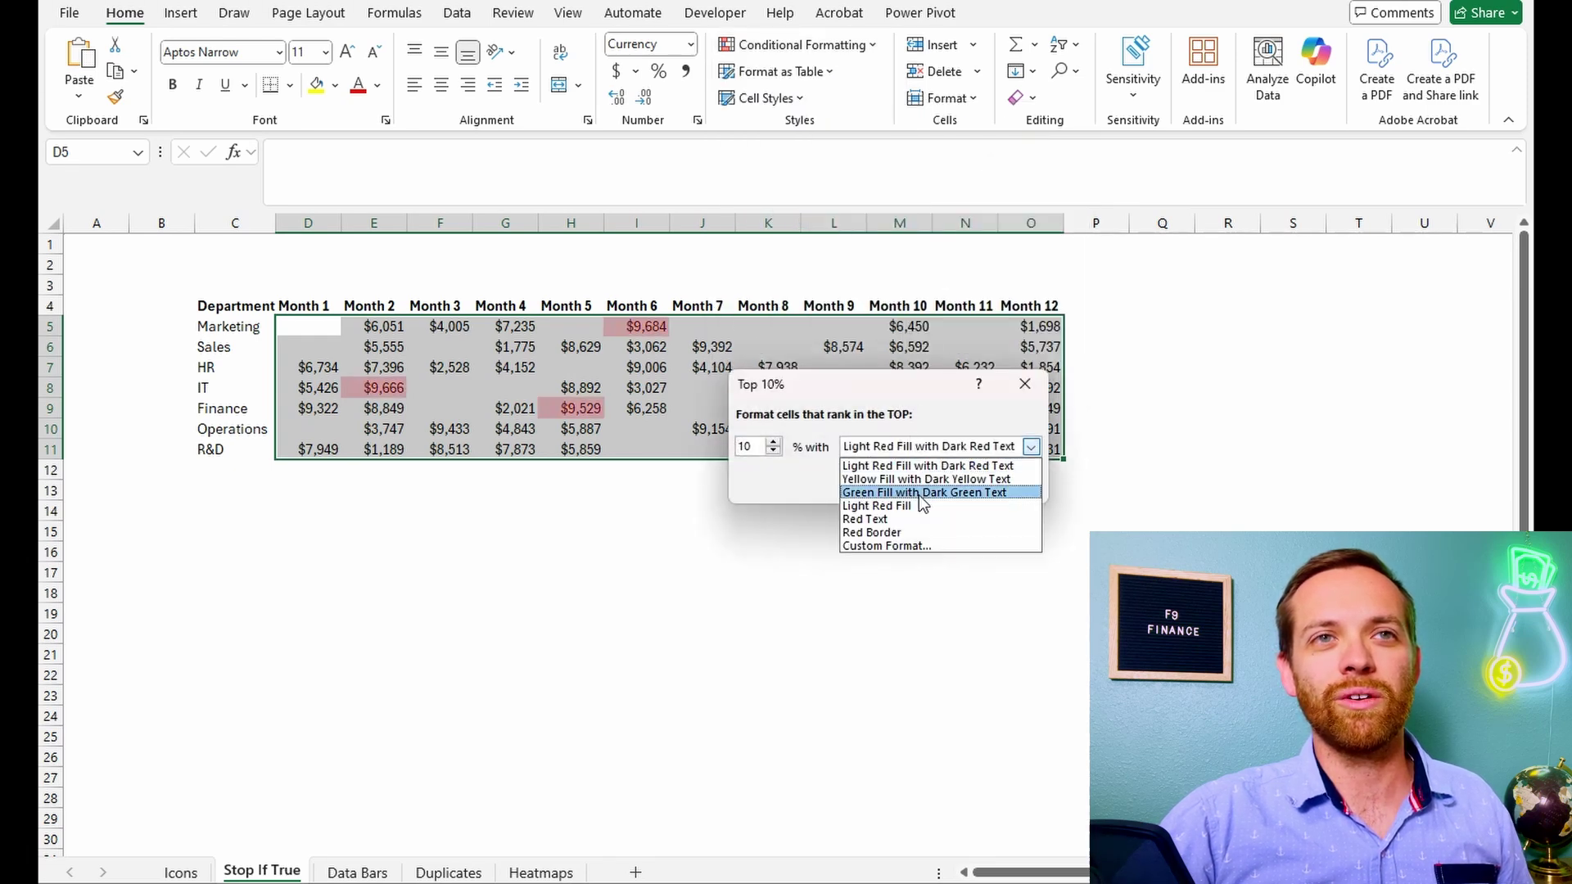
click(920, 489)
click(918, 486)
Step: Highlight the bottom 10% of monthly values with the default light red fill
click(836, 47)
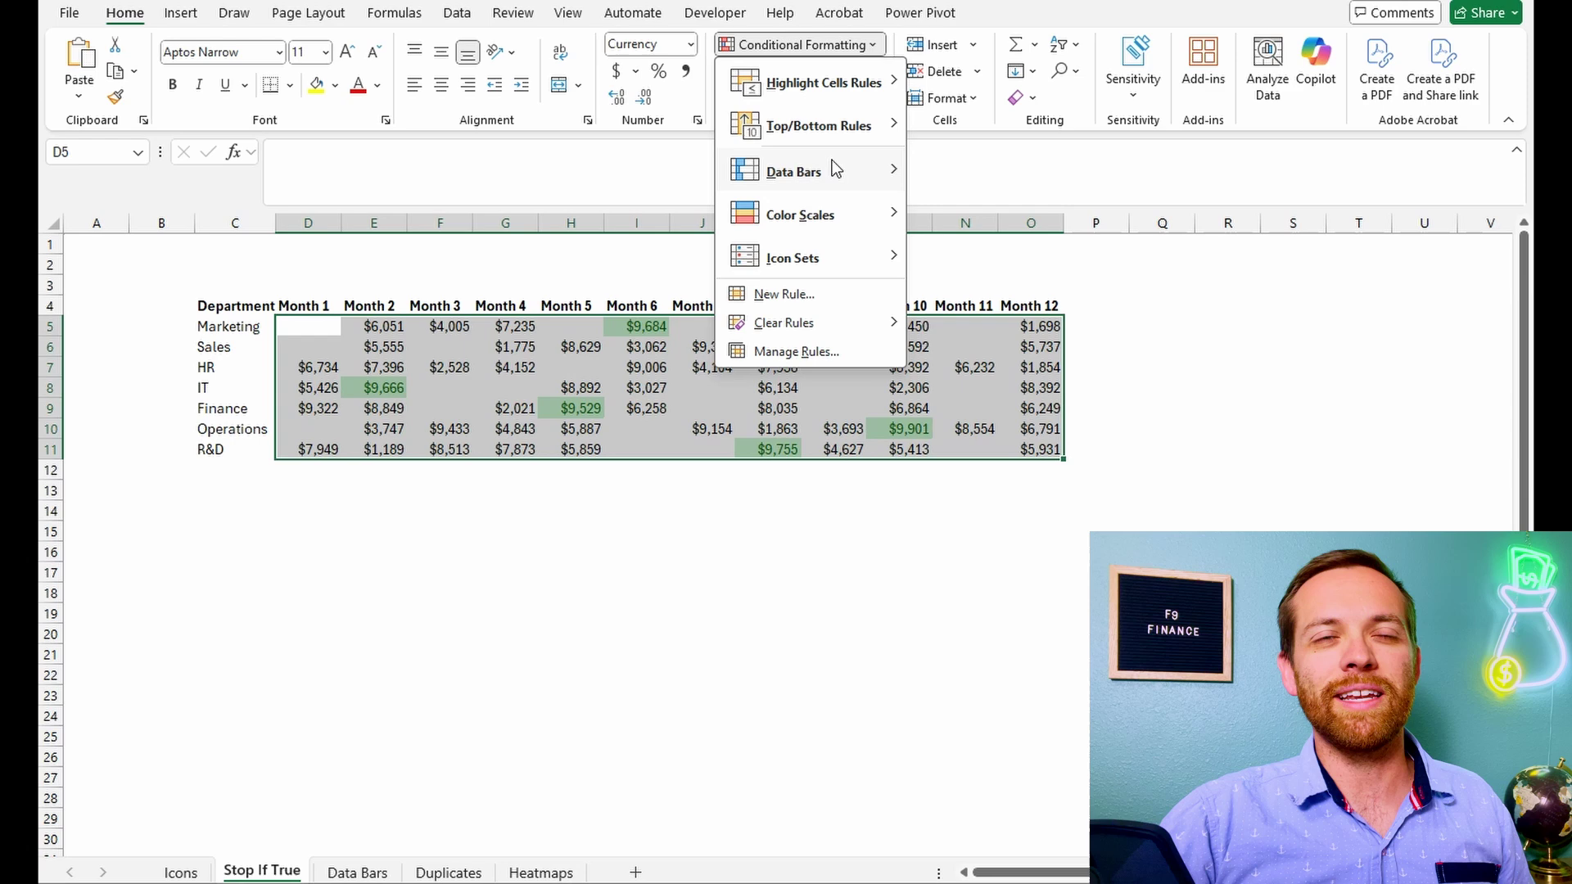
mouse_move(830, 125)
click(972, 259)
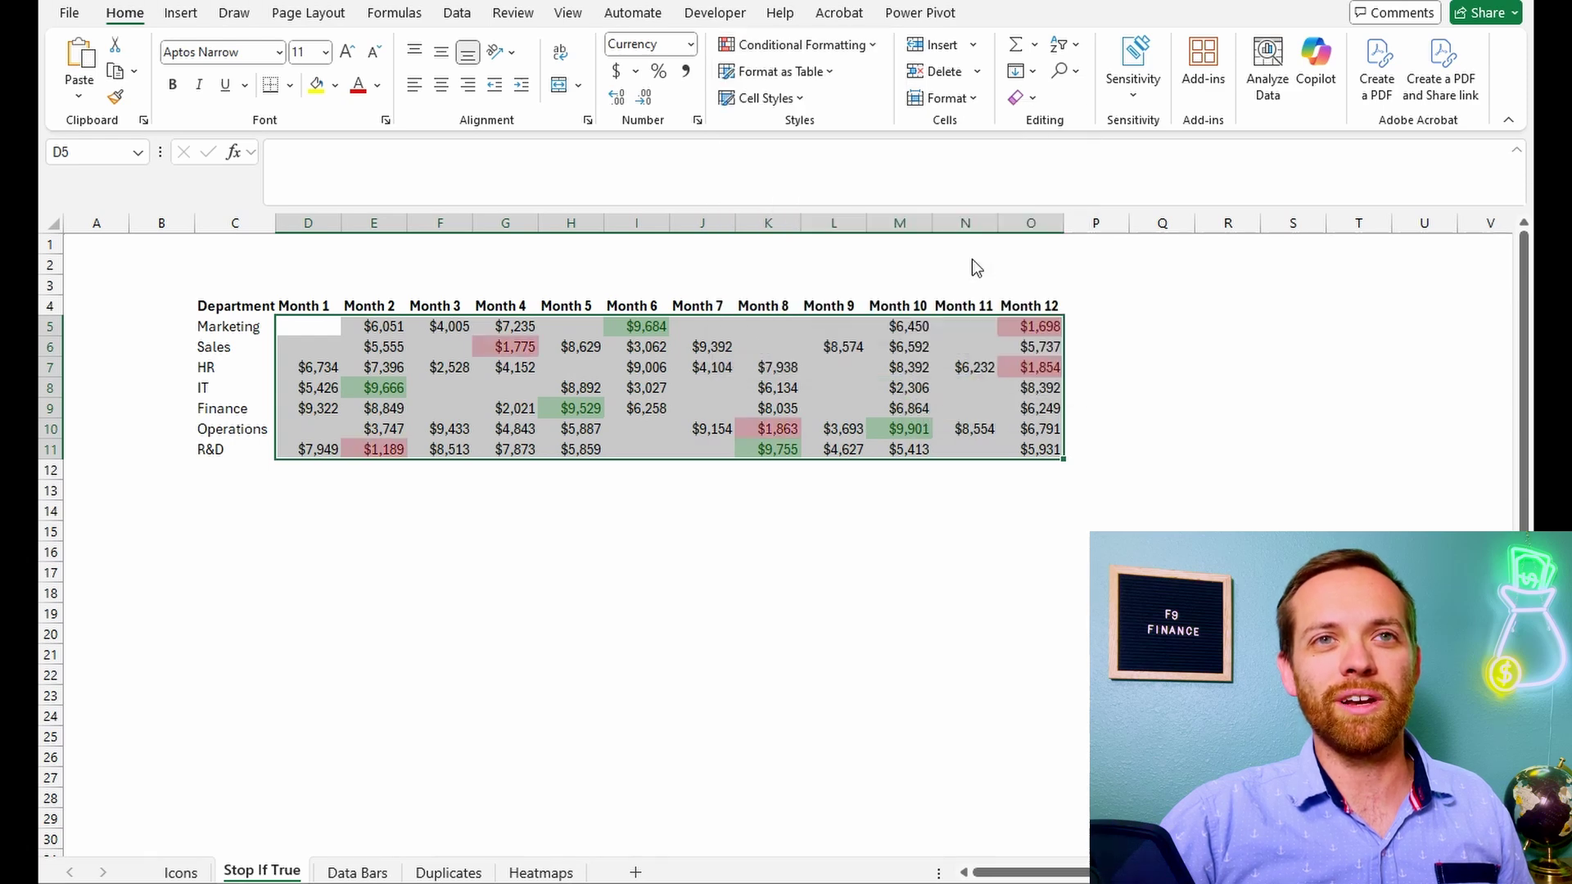
click(901, 487)
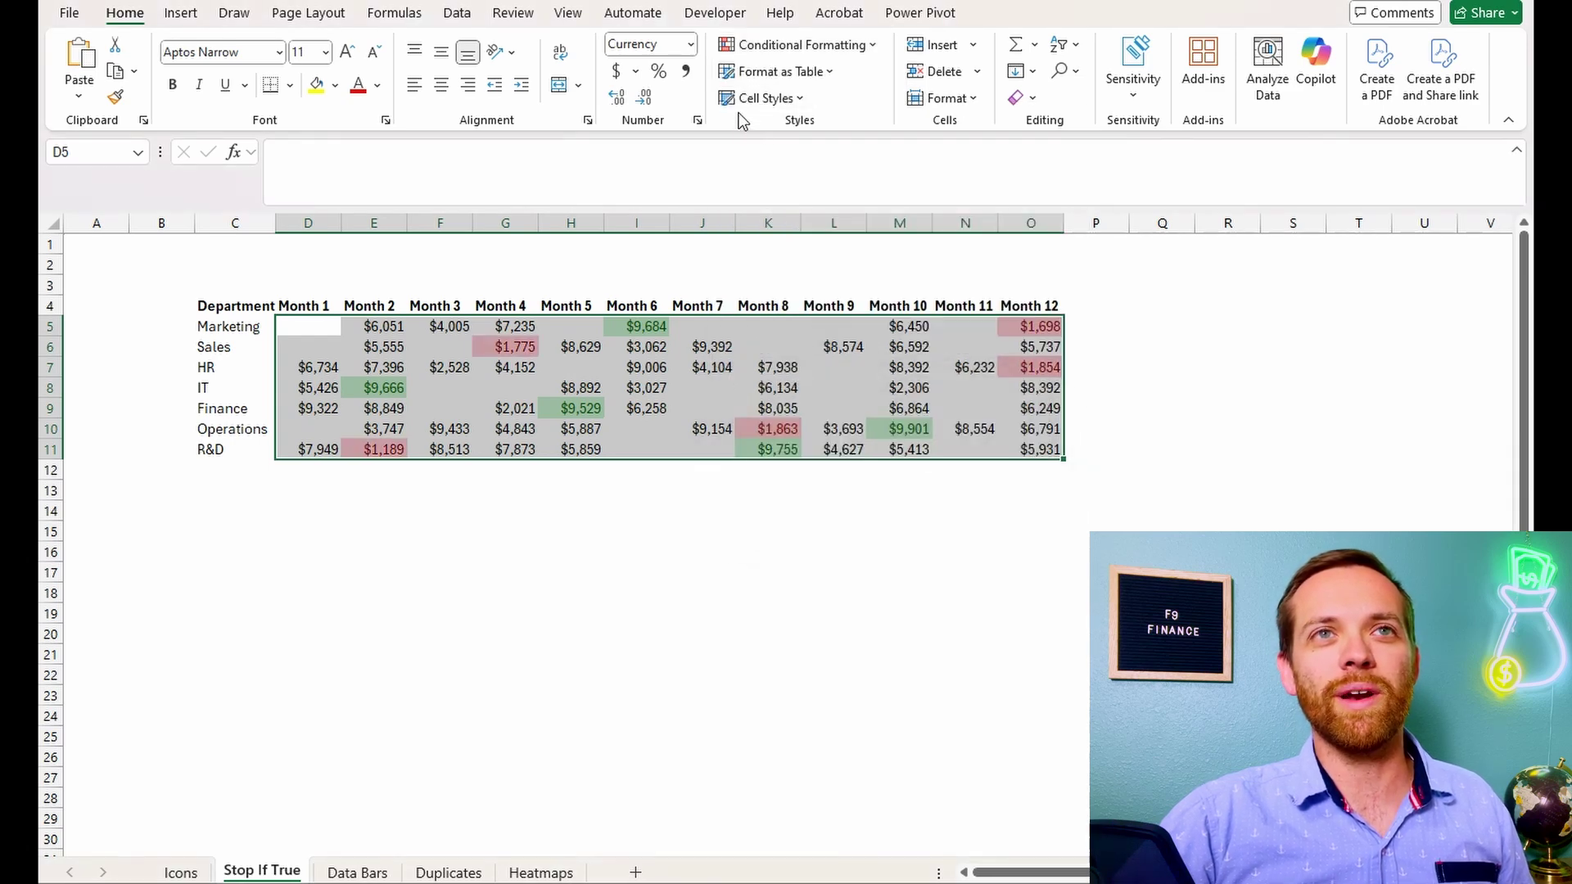
Step: Move the Cell Value = 0 rule up twice to the top and enable Stop If True
click(850, 54)
click(829, 354)
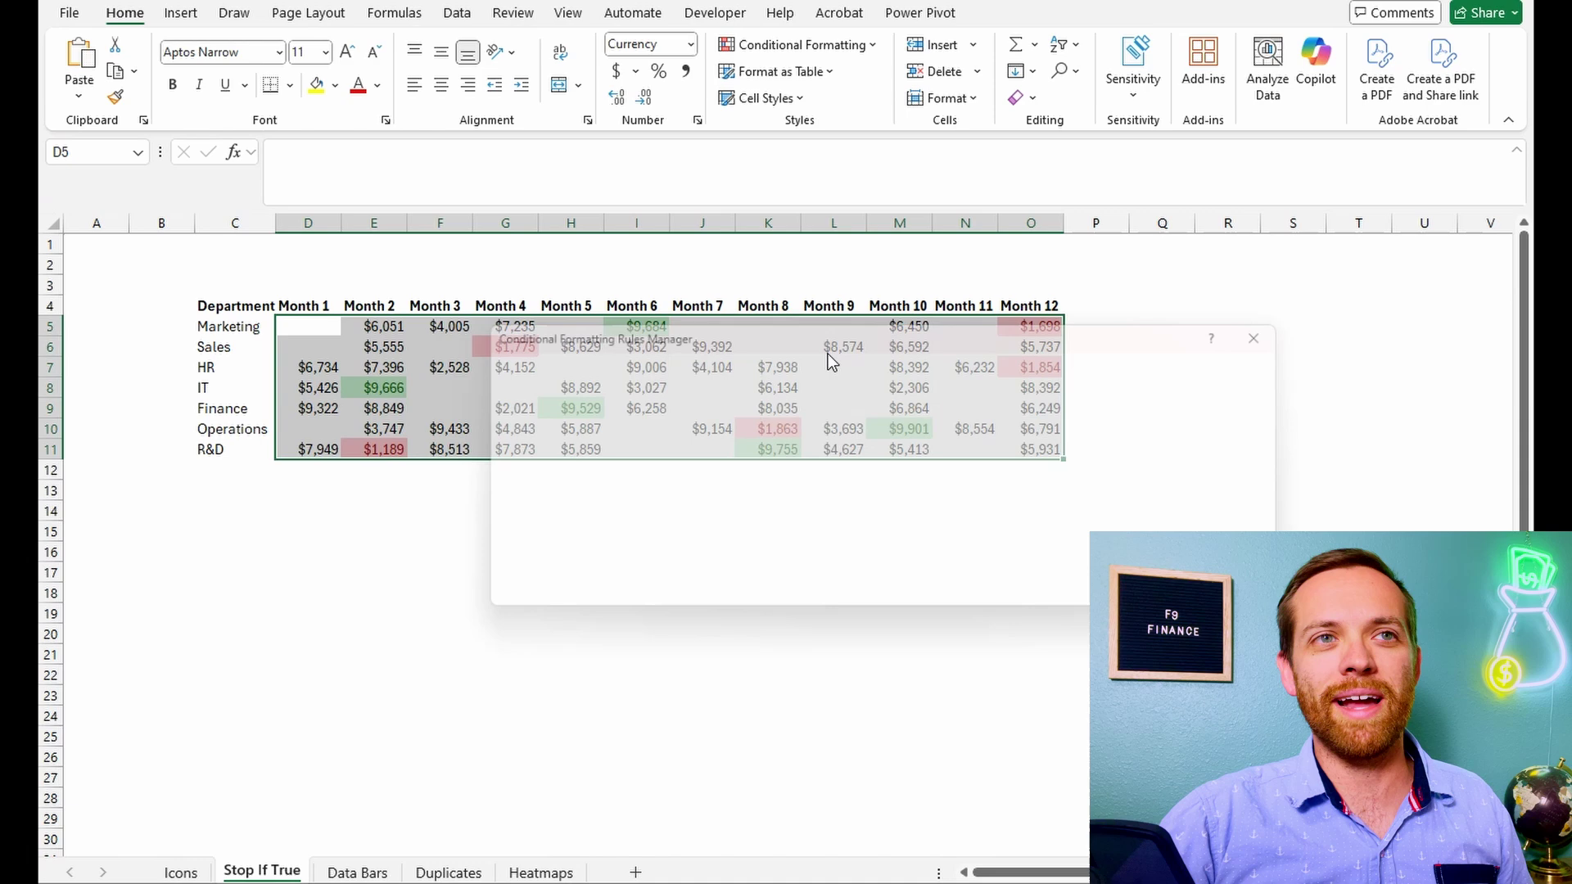
click(611, 504)
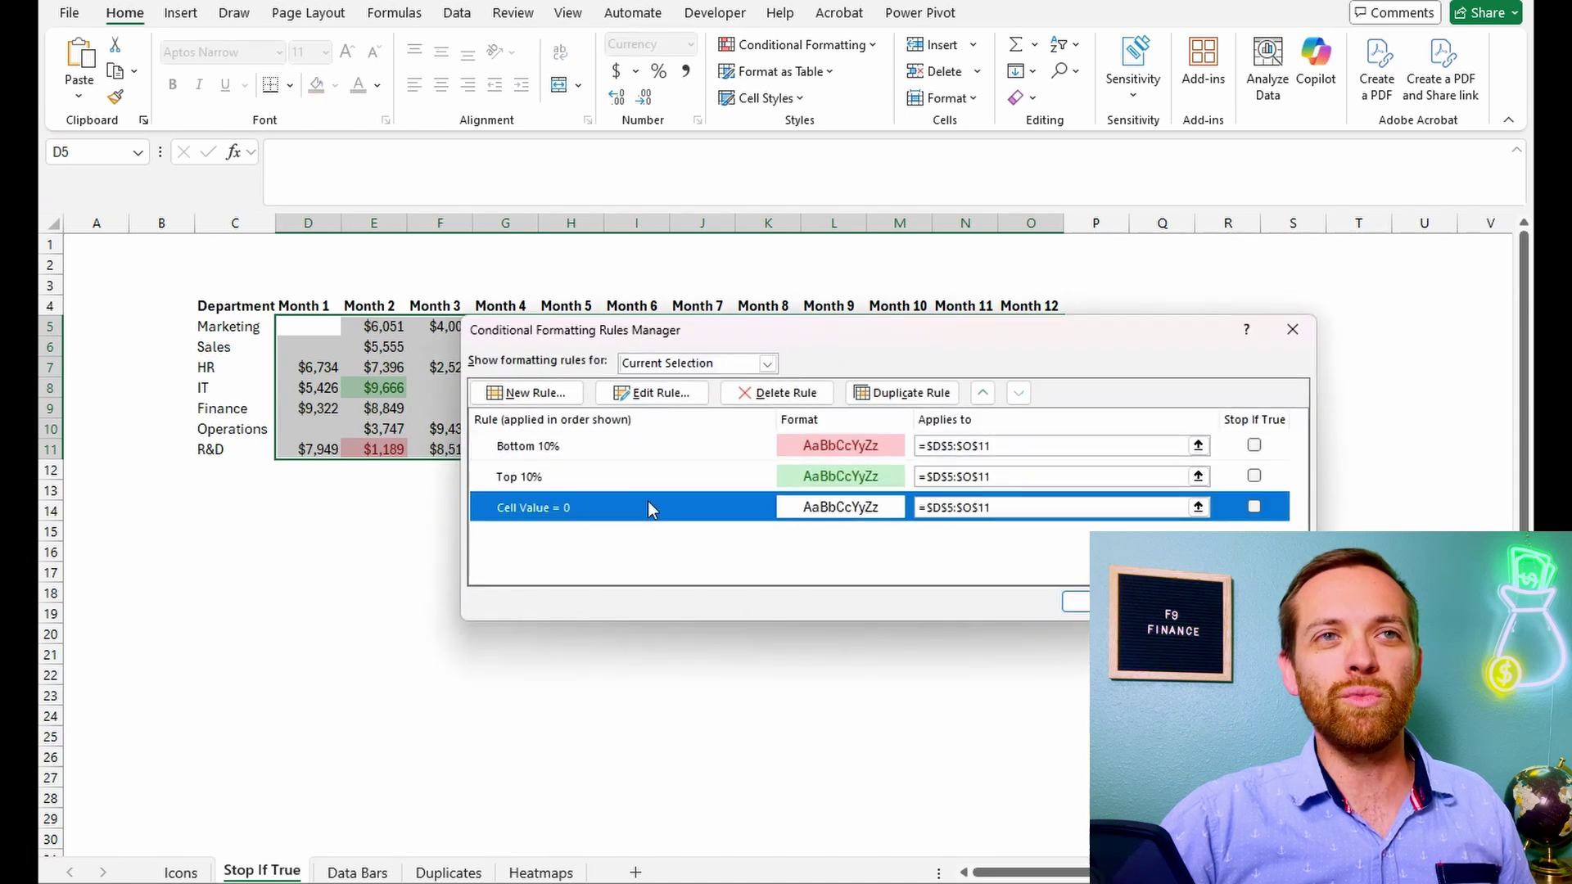
click(983, 394)
click(983, 395)
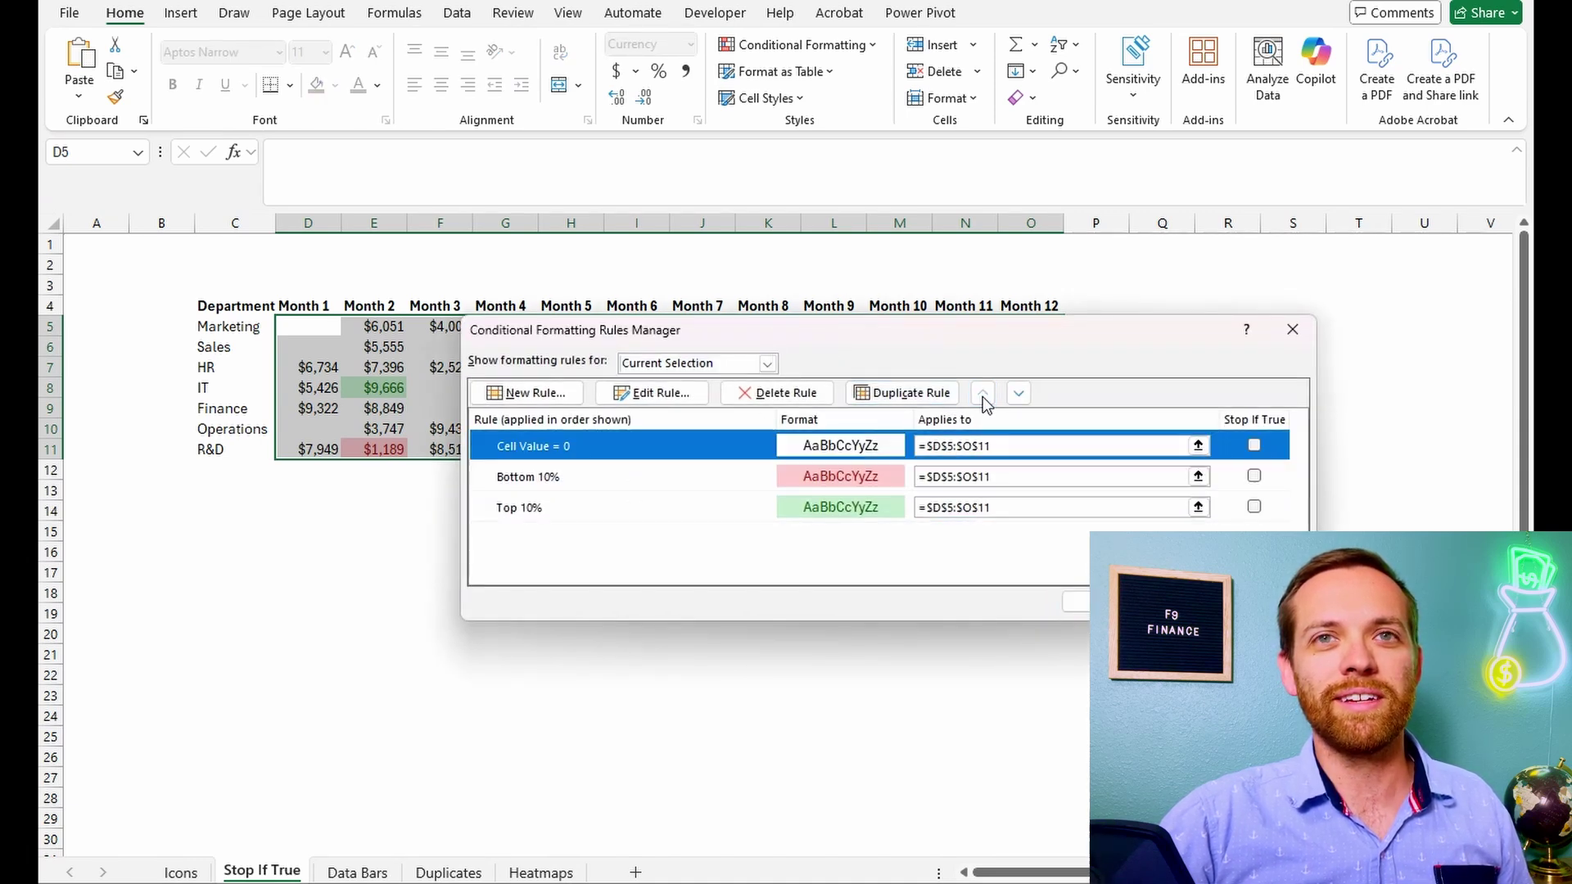
click(1253, 444)
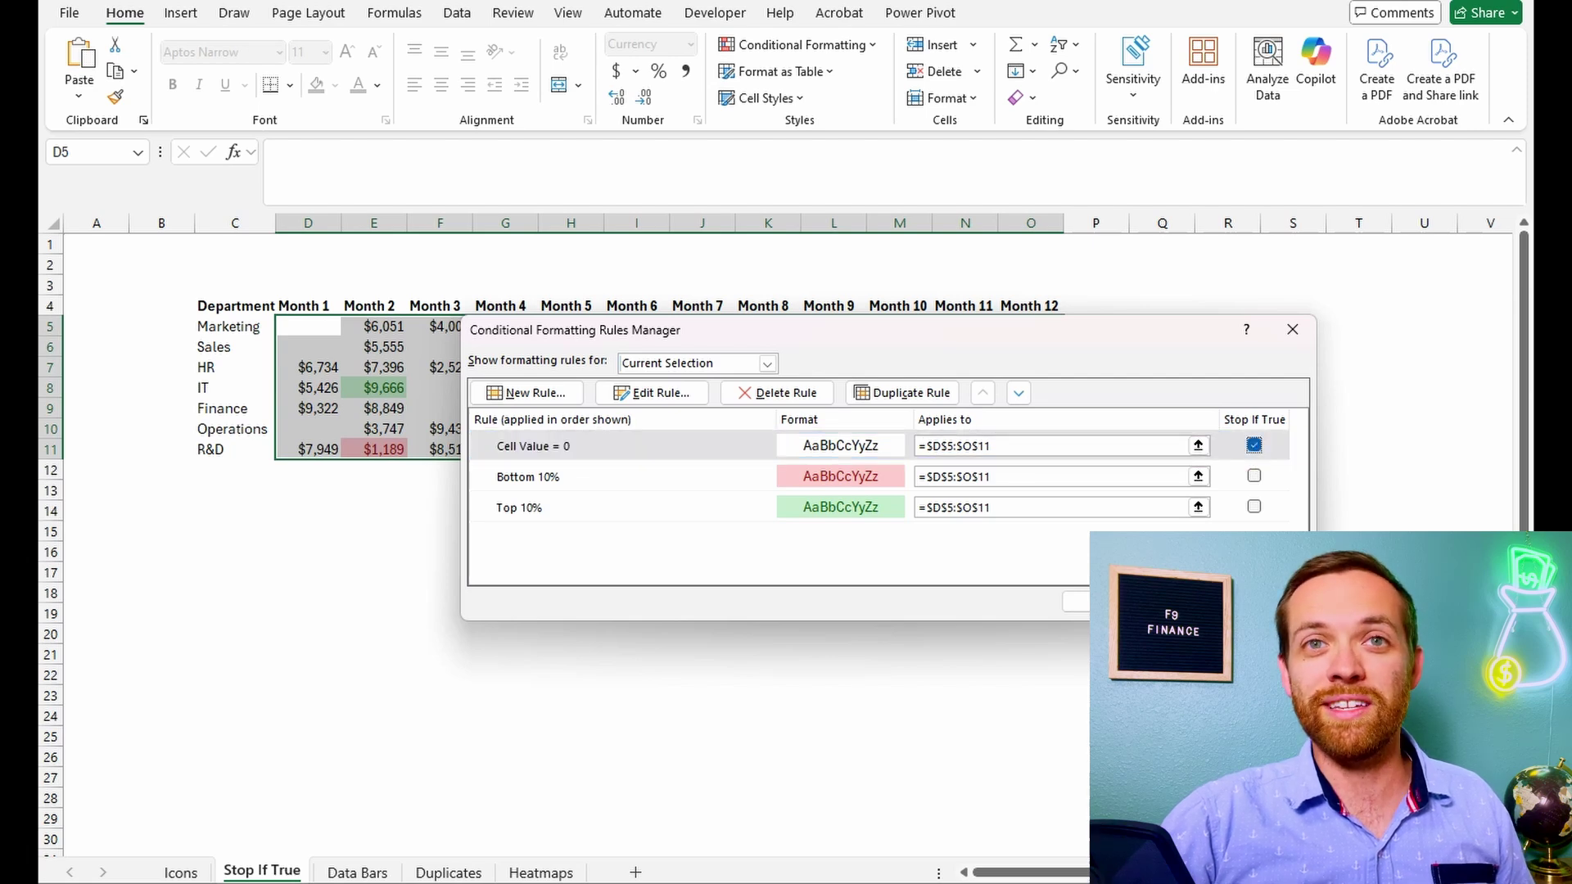
click(1061, 596)
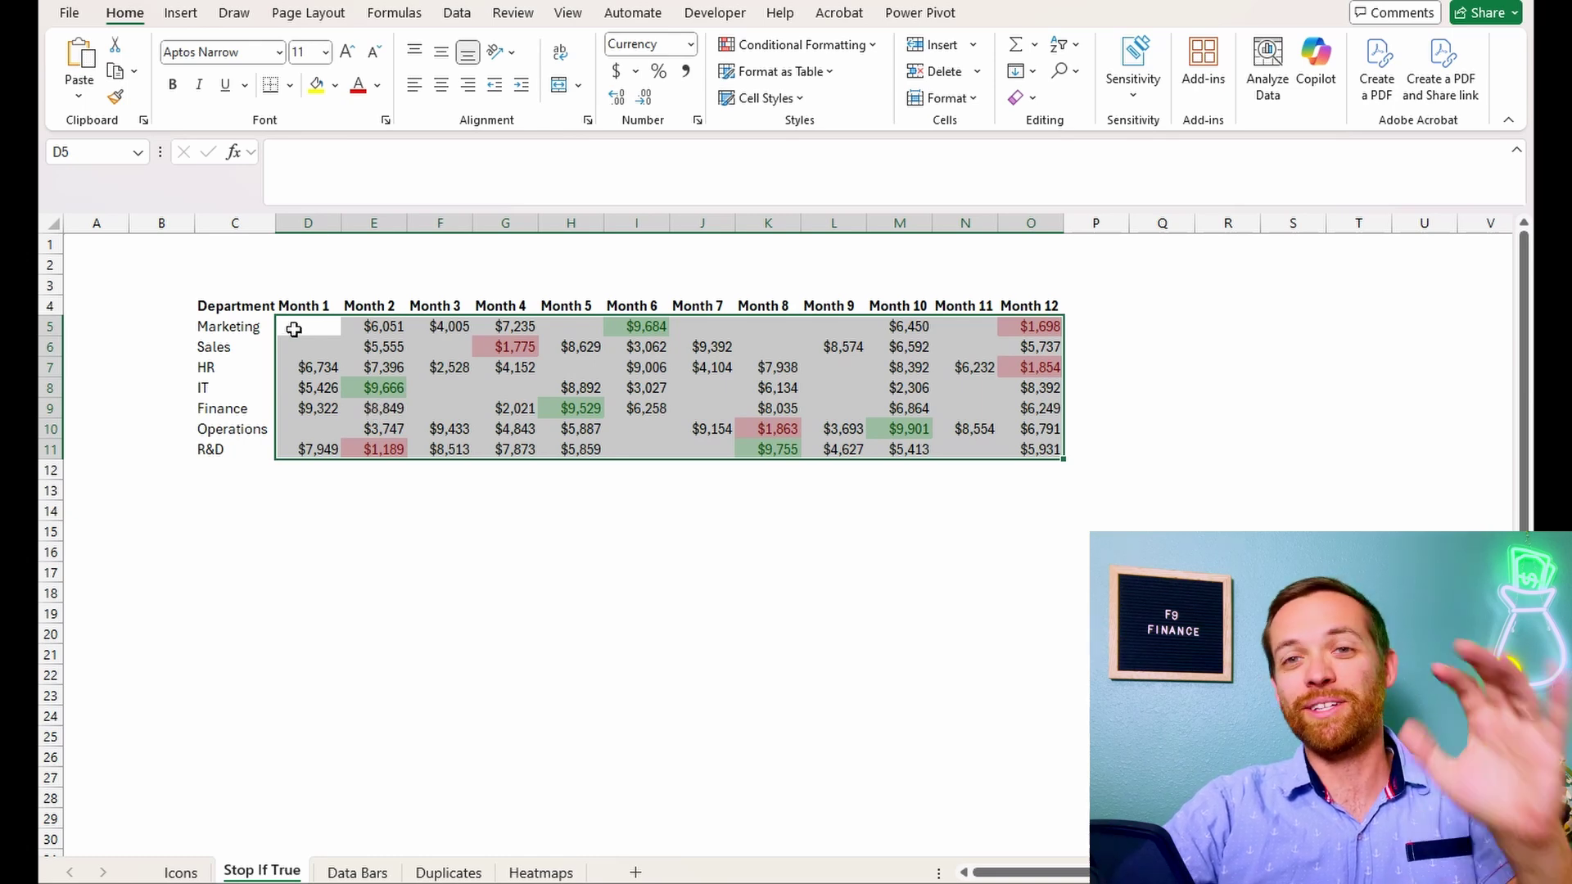
Step: Deselect the table range by selecting a single cell
click(336, 326)
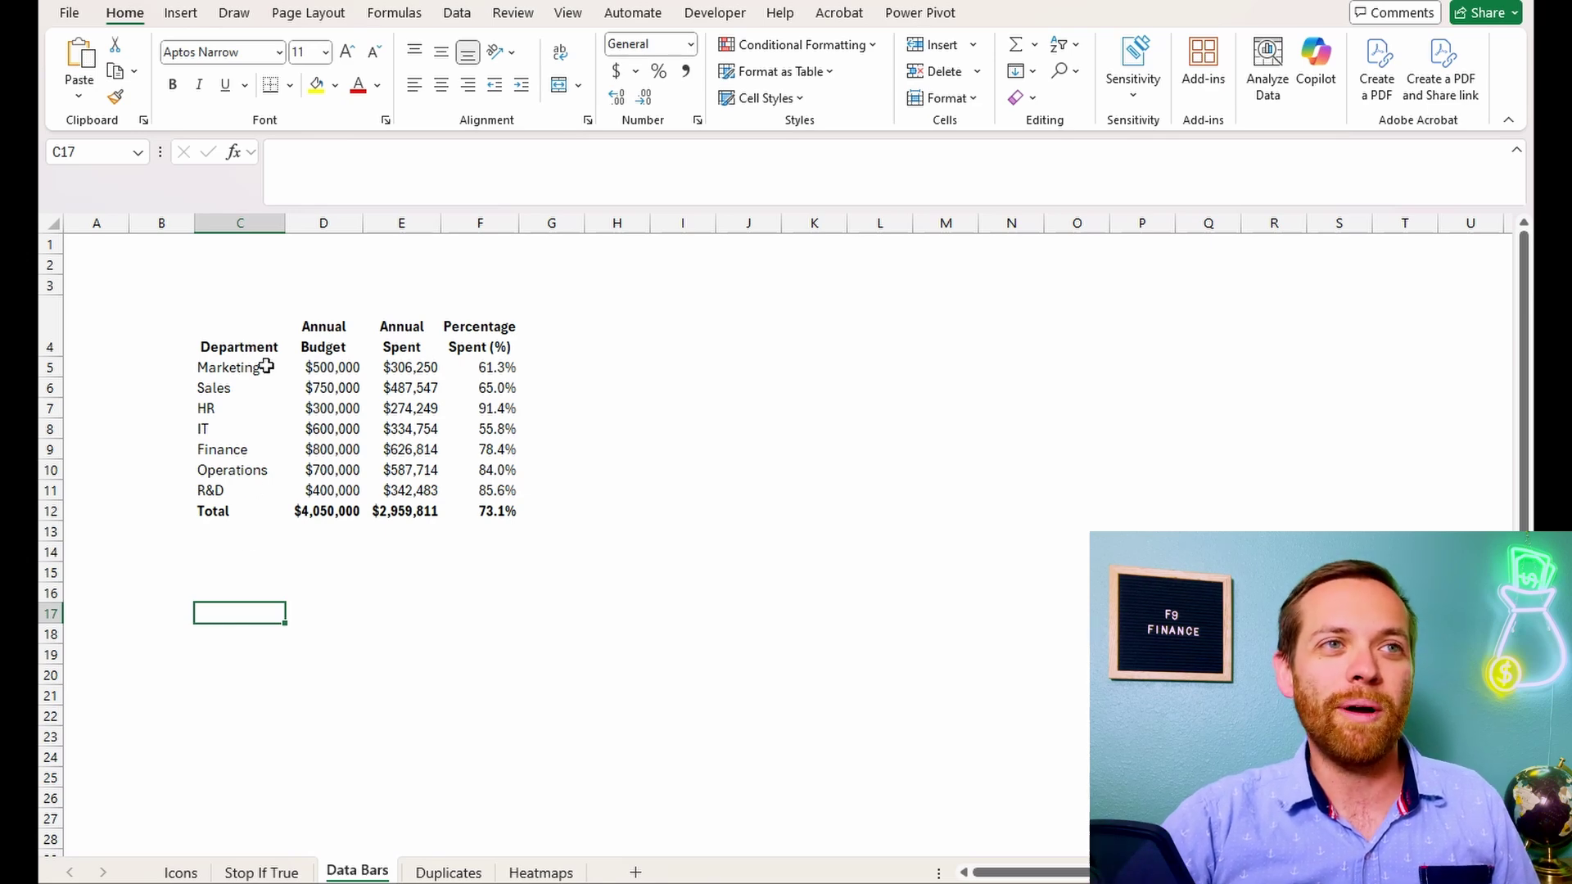
Step: Add red gradient data bars to the Percentage Spent values F5:F12
drag(266, 366, 263, 490)
drag(335, 368, 331, 509)
click(416, 553)
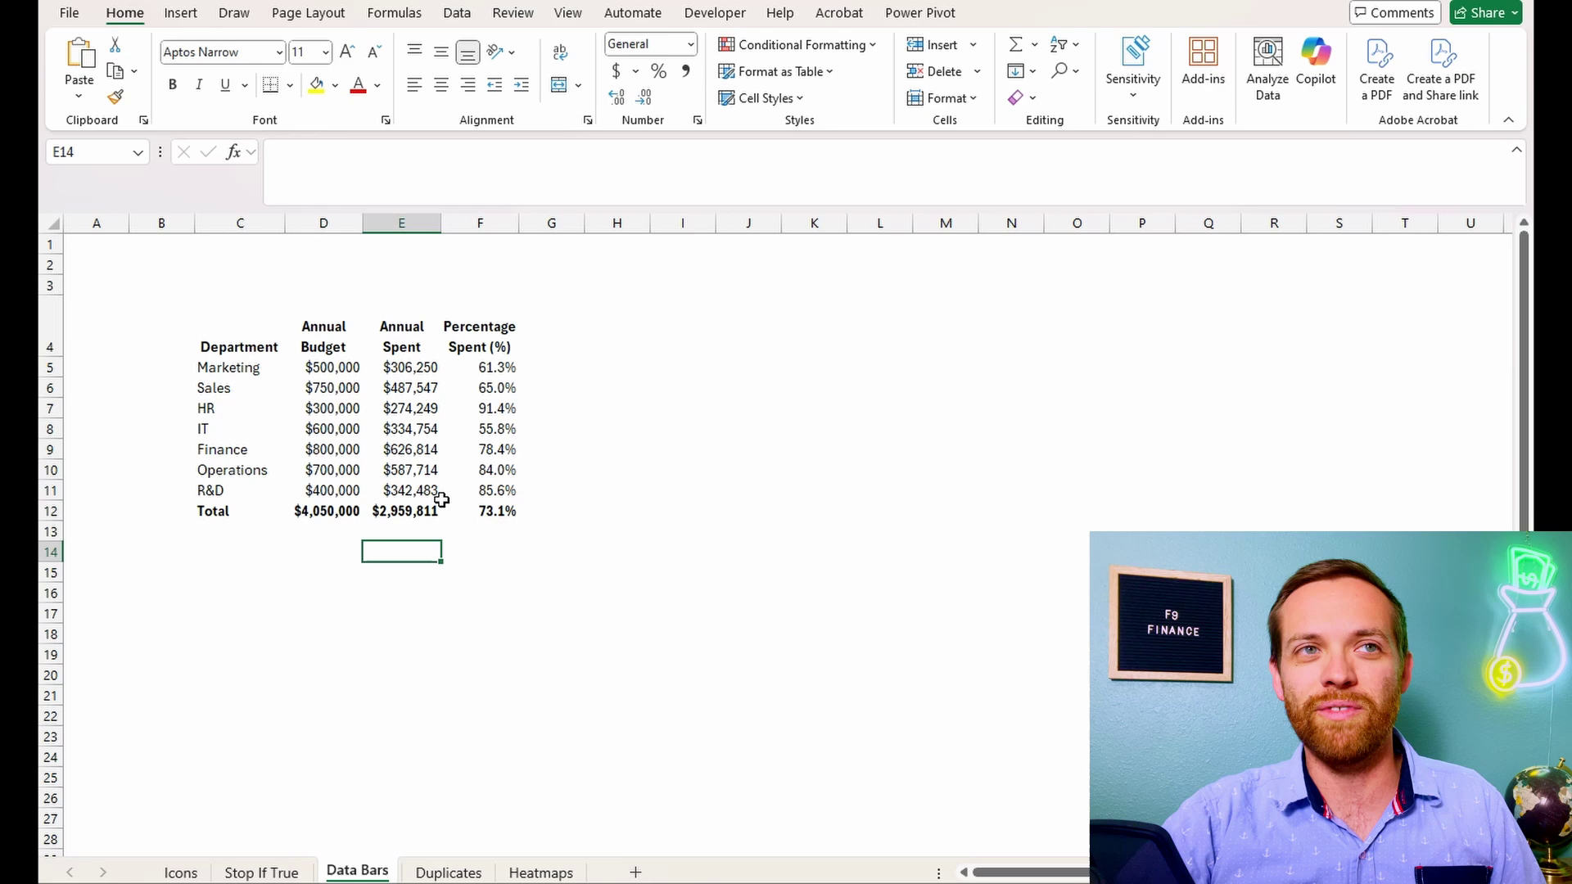
drag(483, 368, 495, 517)
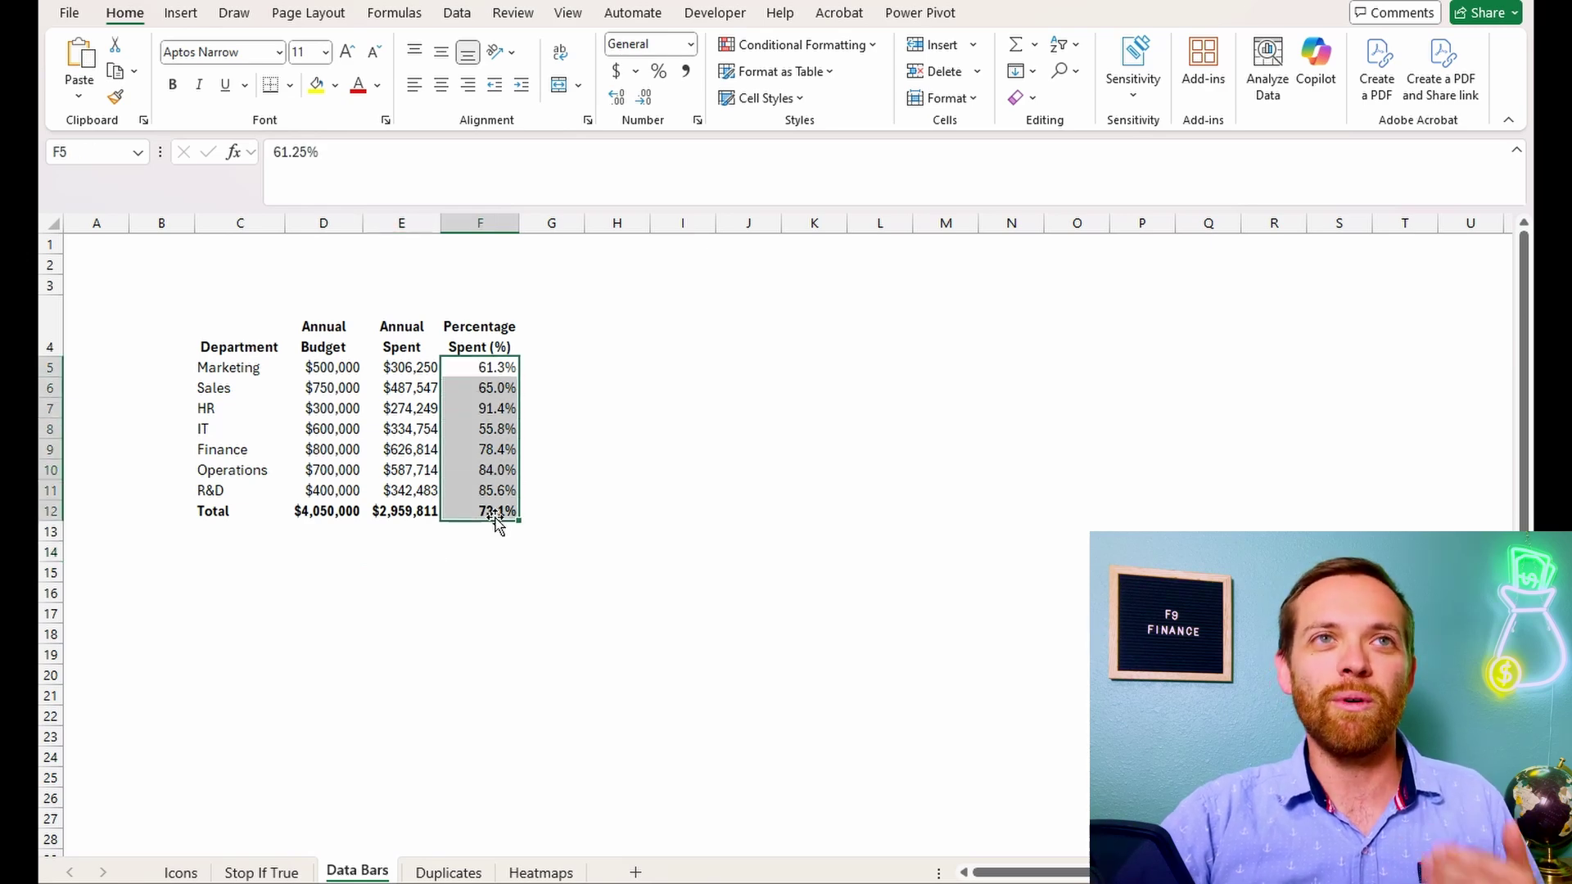
click(761, 46)
mouse_move(798, 180)
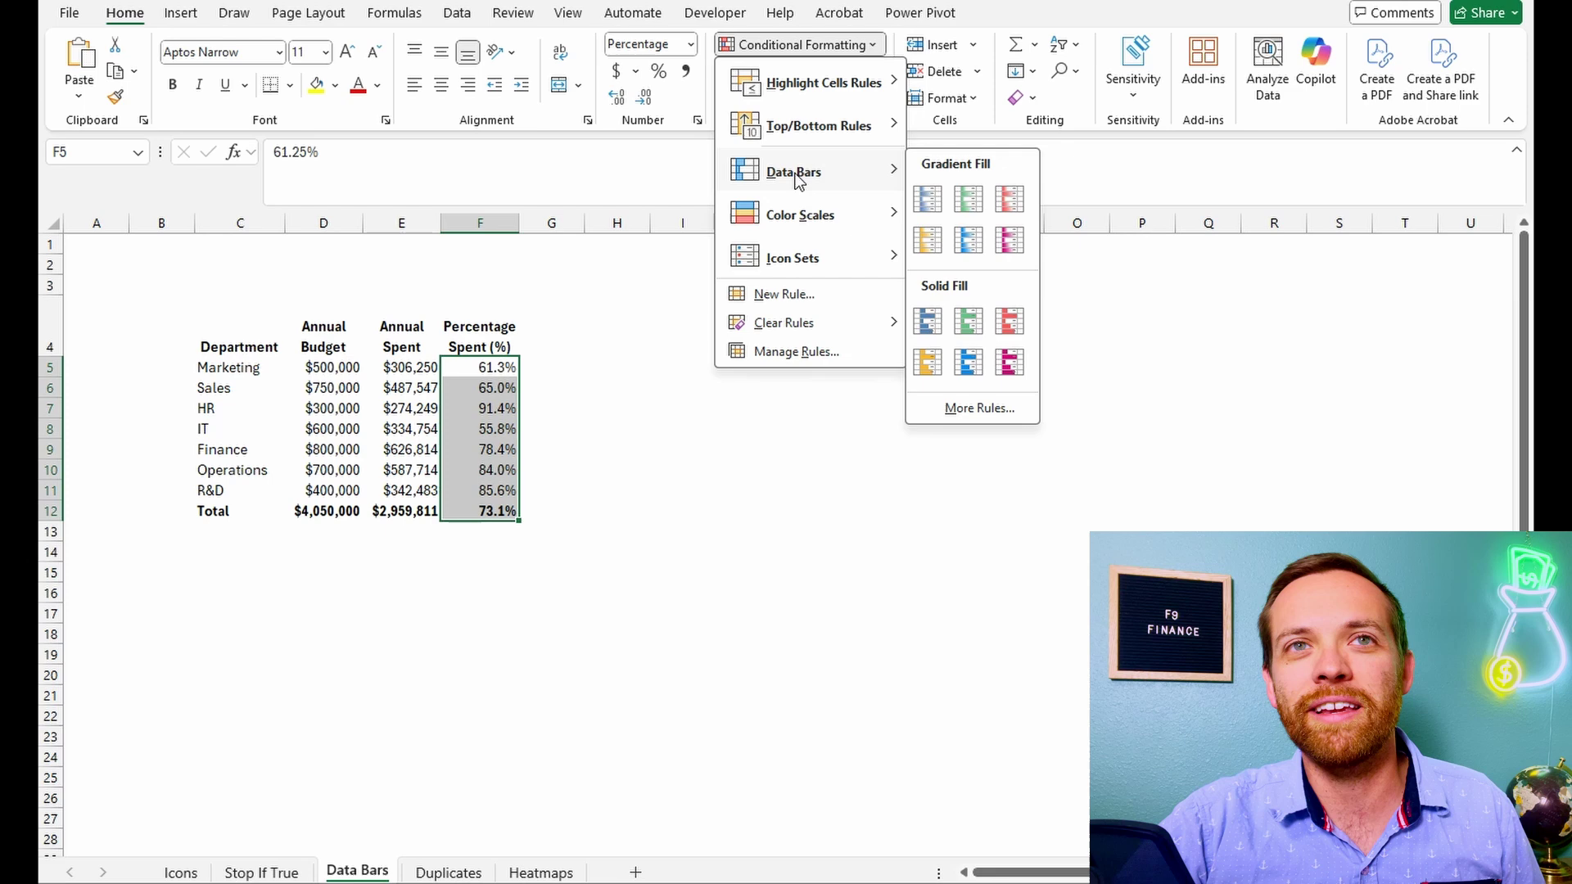
click(1018, 212)
Step: Widen column F so the Percentage Spent (%) heading fits, then reselect F5:F12
click(615, 591)
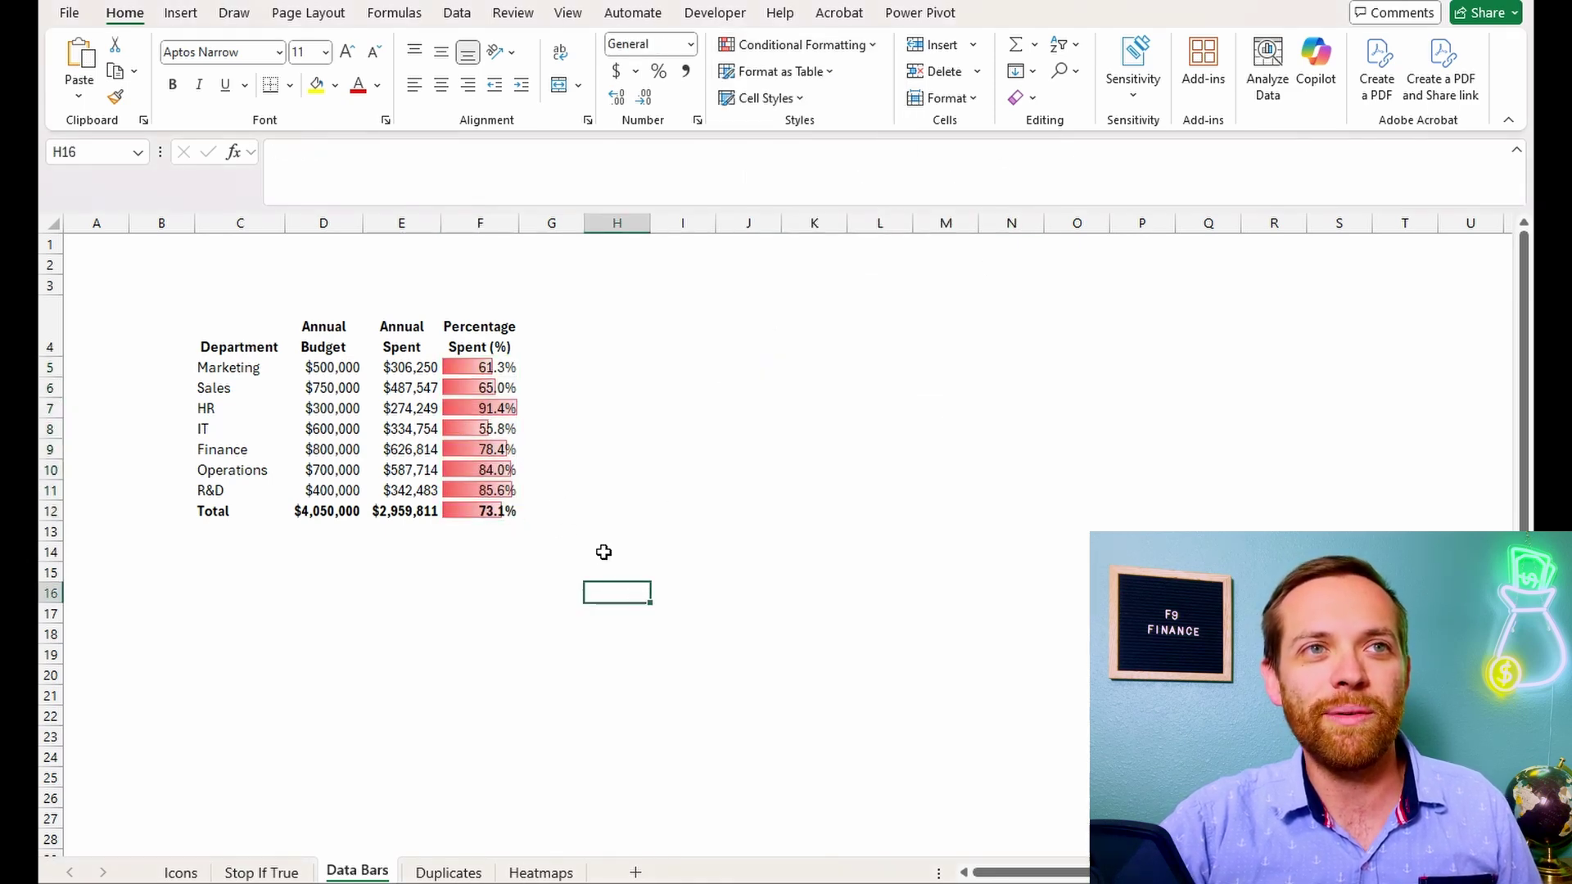
click(489, 410)
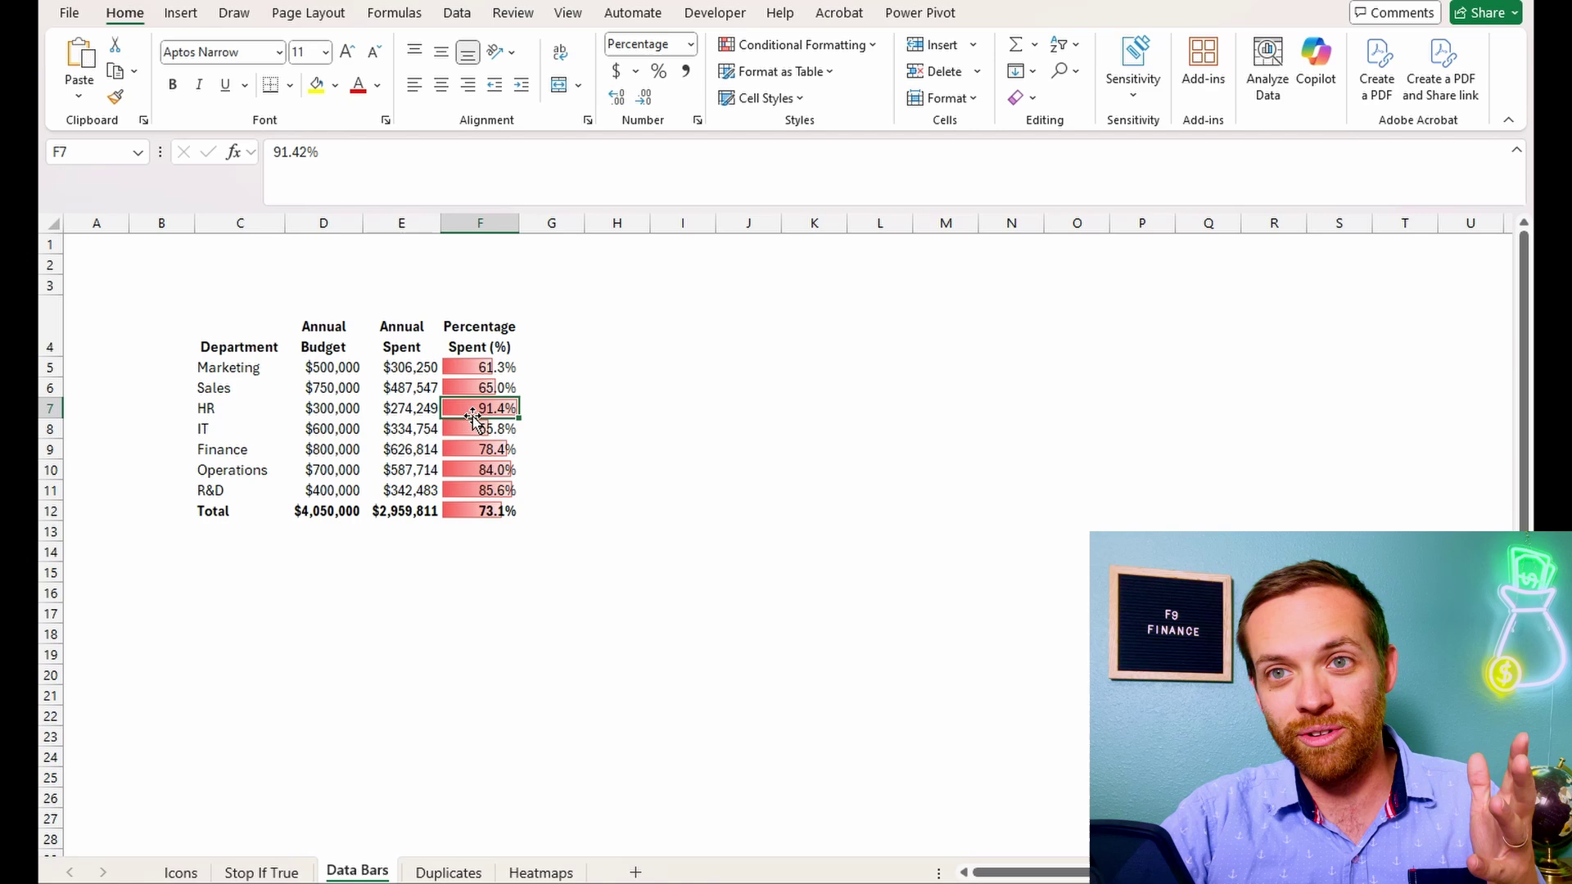
click(462, 432)
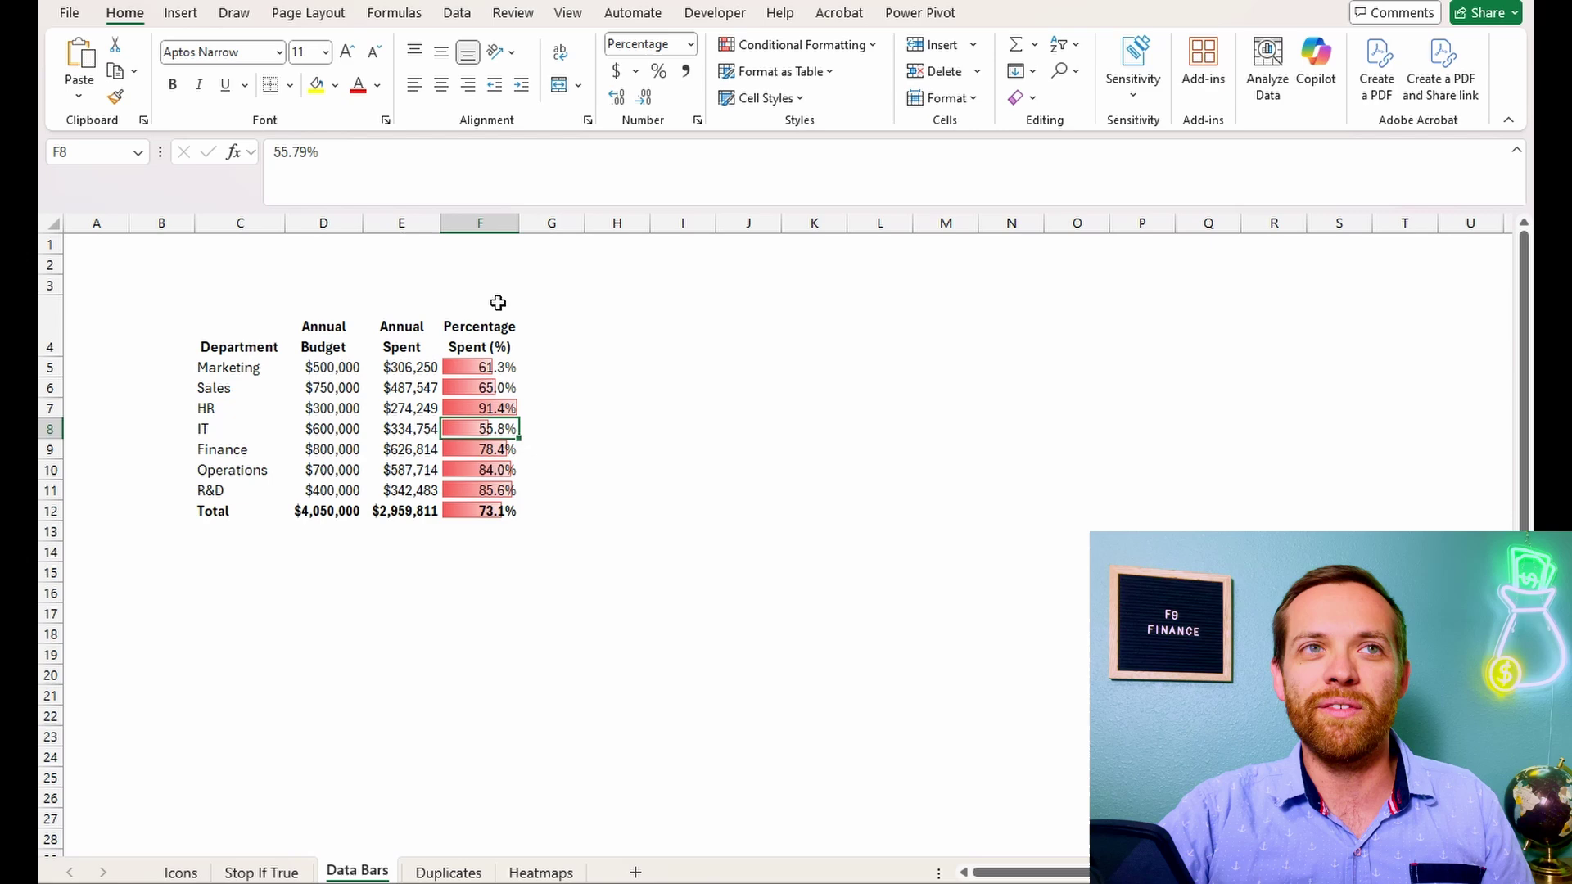
click(497, 224)
drag(518, 223, 660, 224)
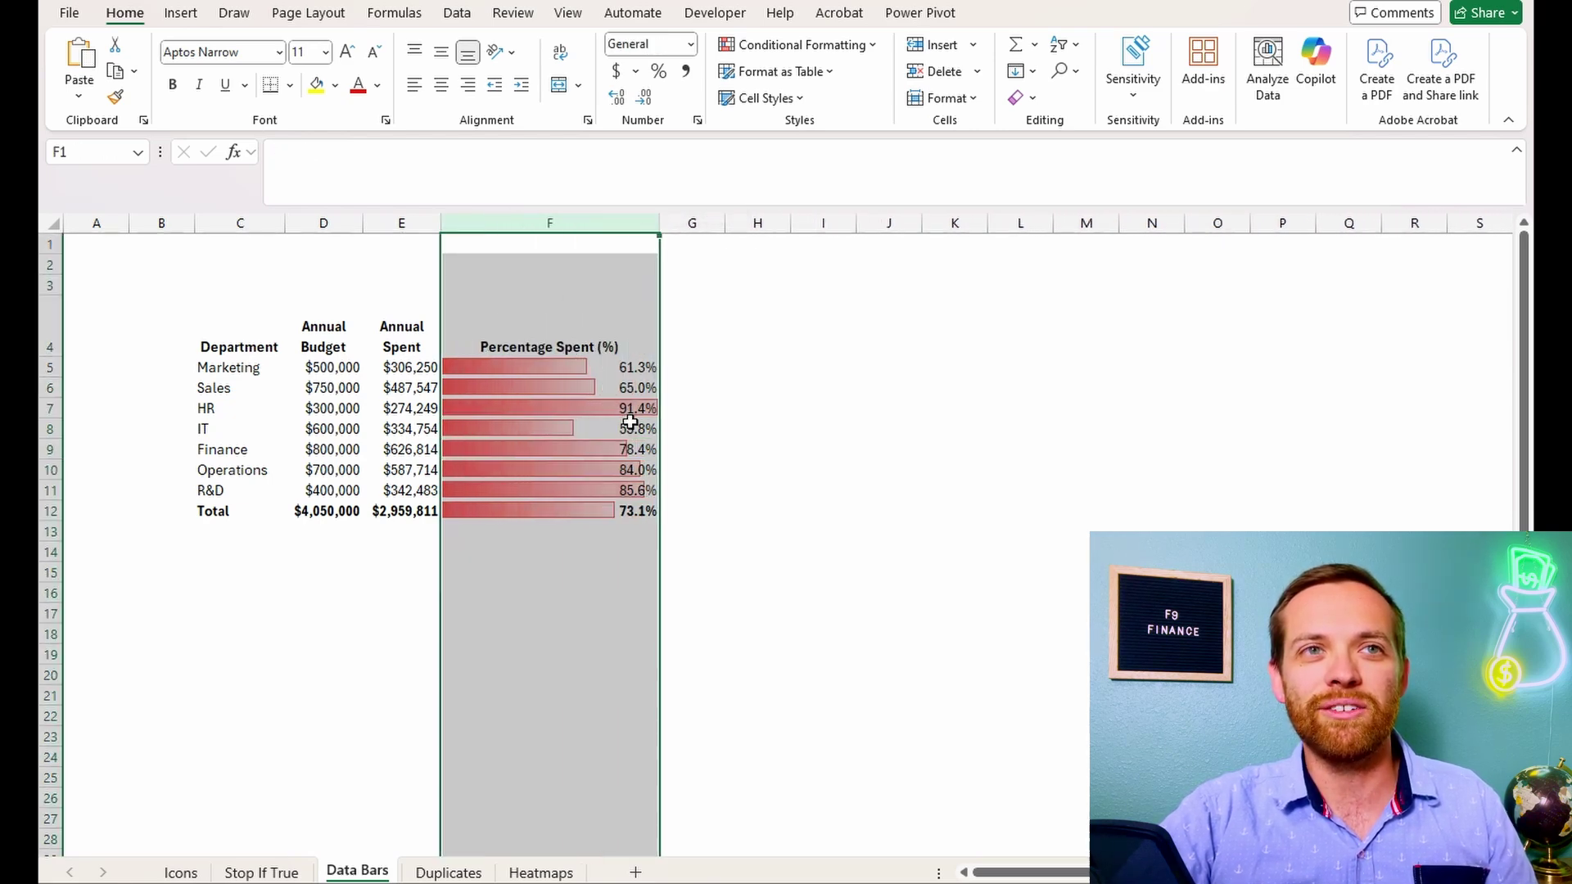
click(579, 406)
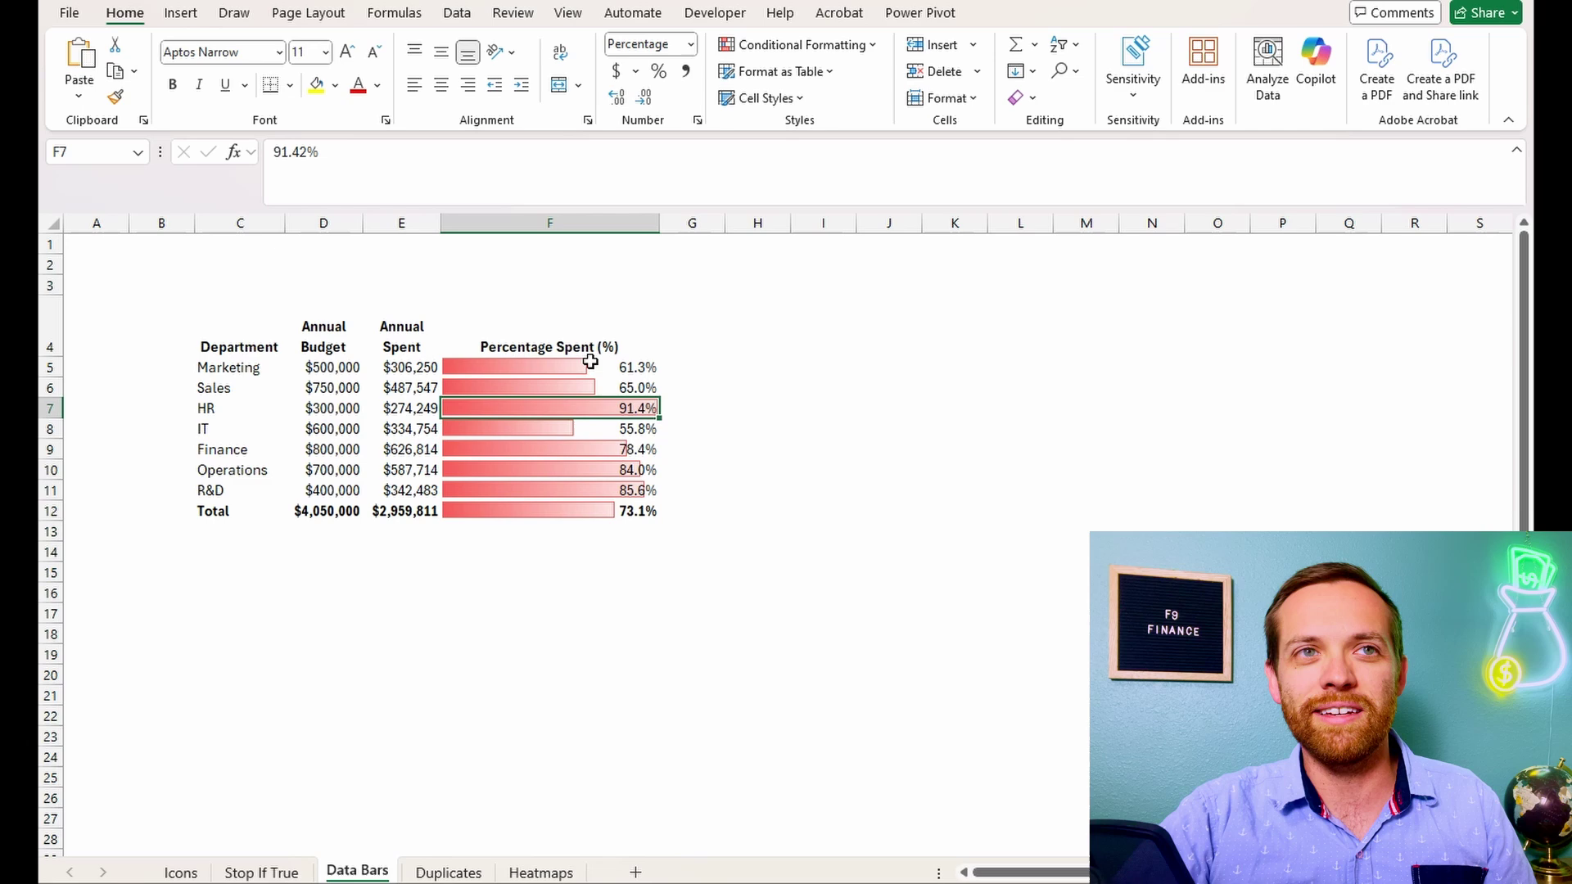
drag(588, 370, 597, 513)
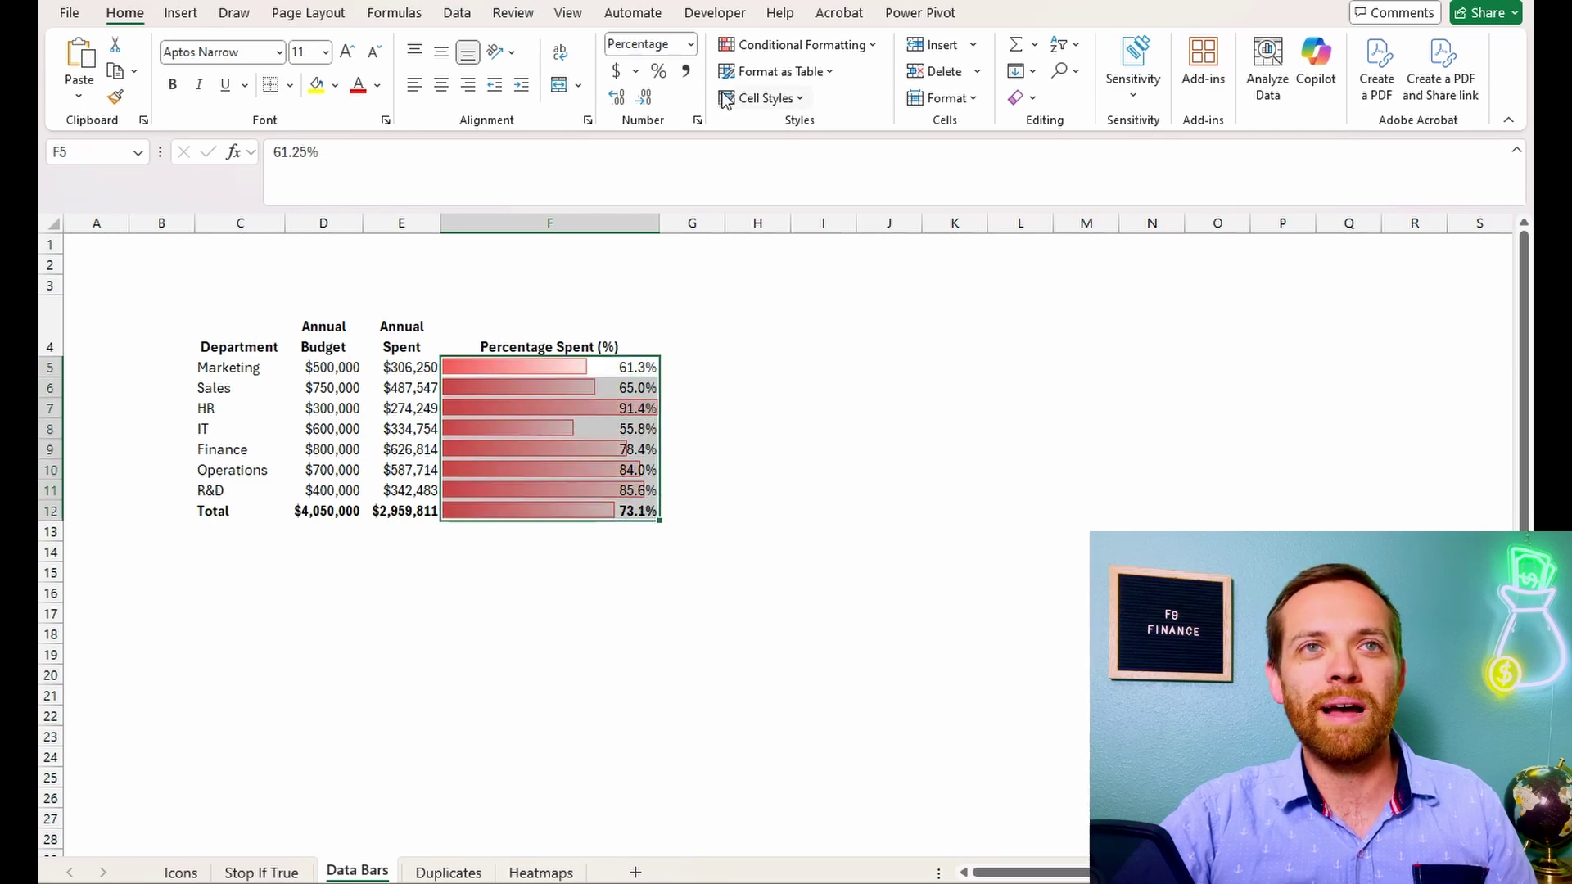
Step: Switch F5:F12 to solid blue data bars and narrow column F to the heading width
click(769, 47)
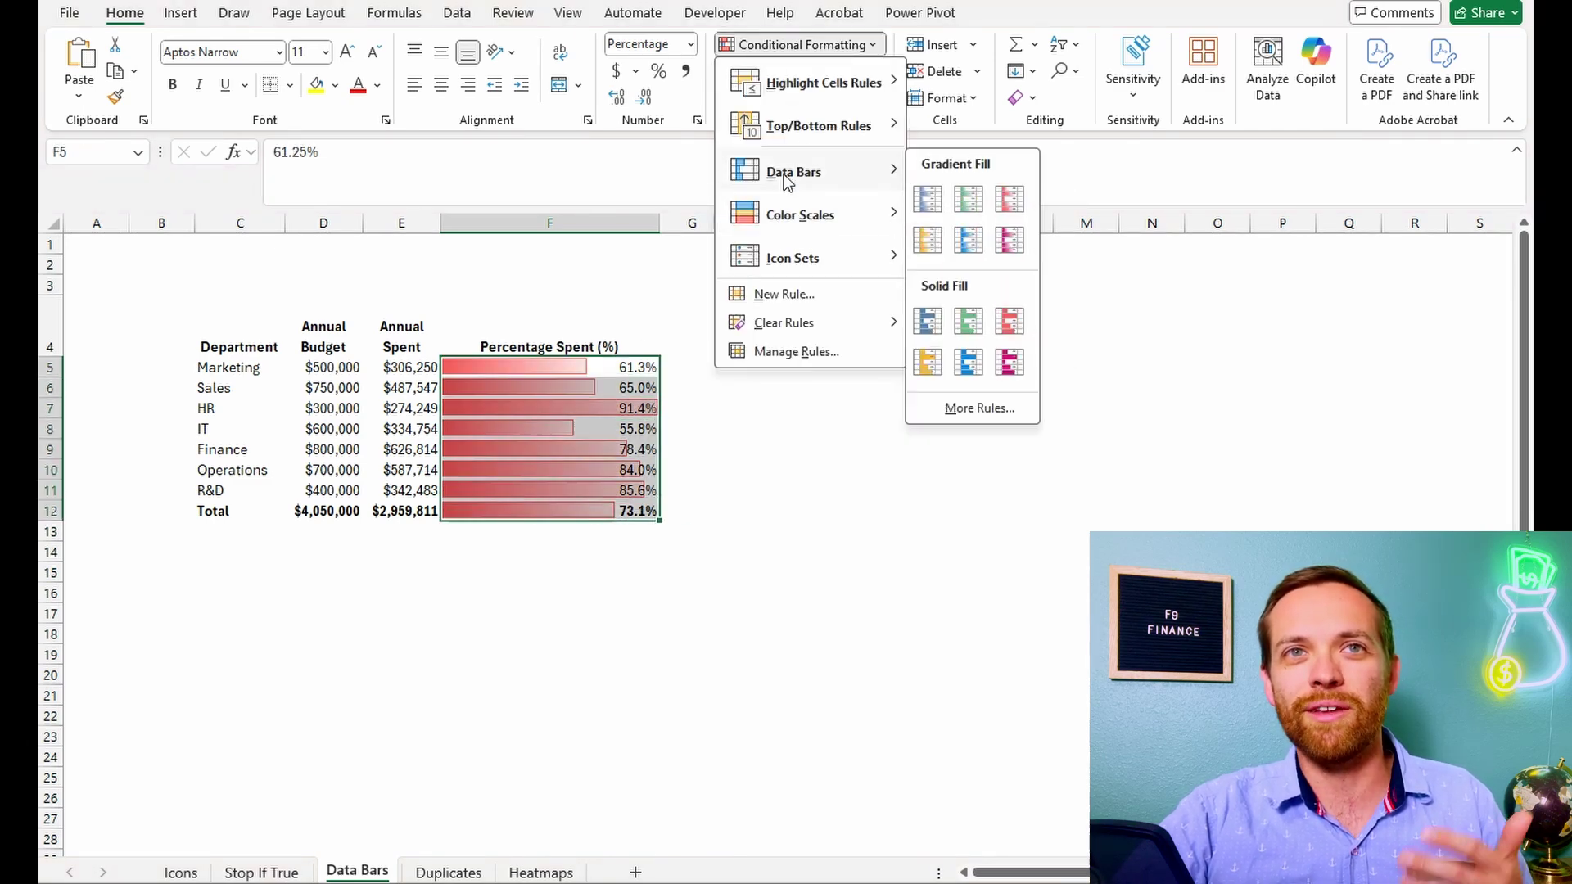
click(928, 321)
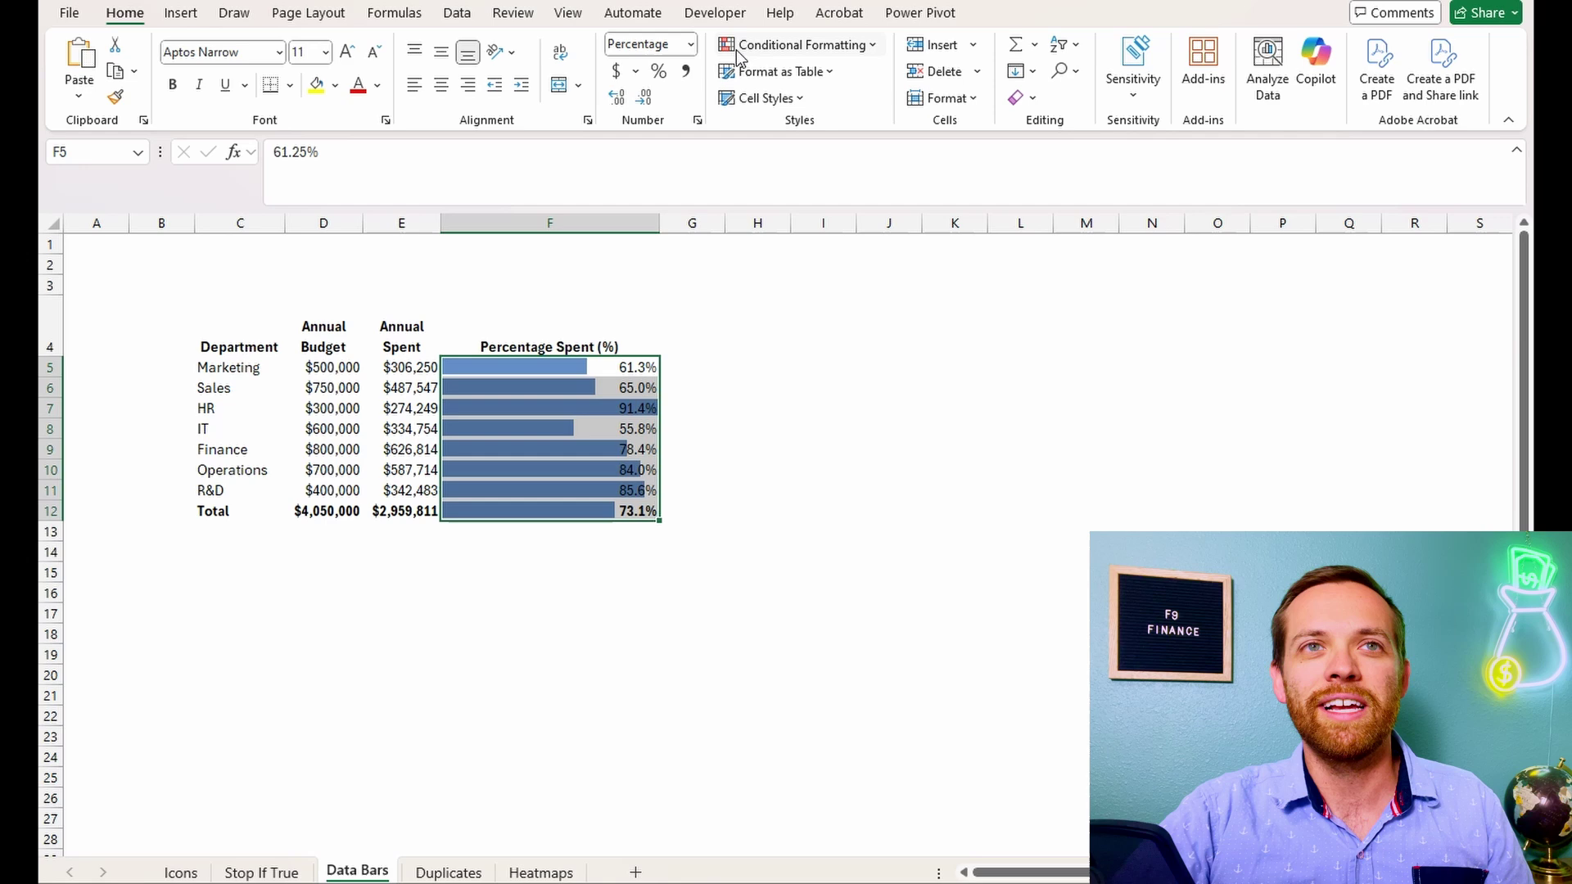
click(782, 45)
mouse_move(790, 172)
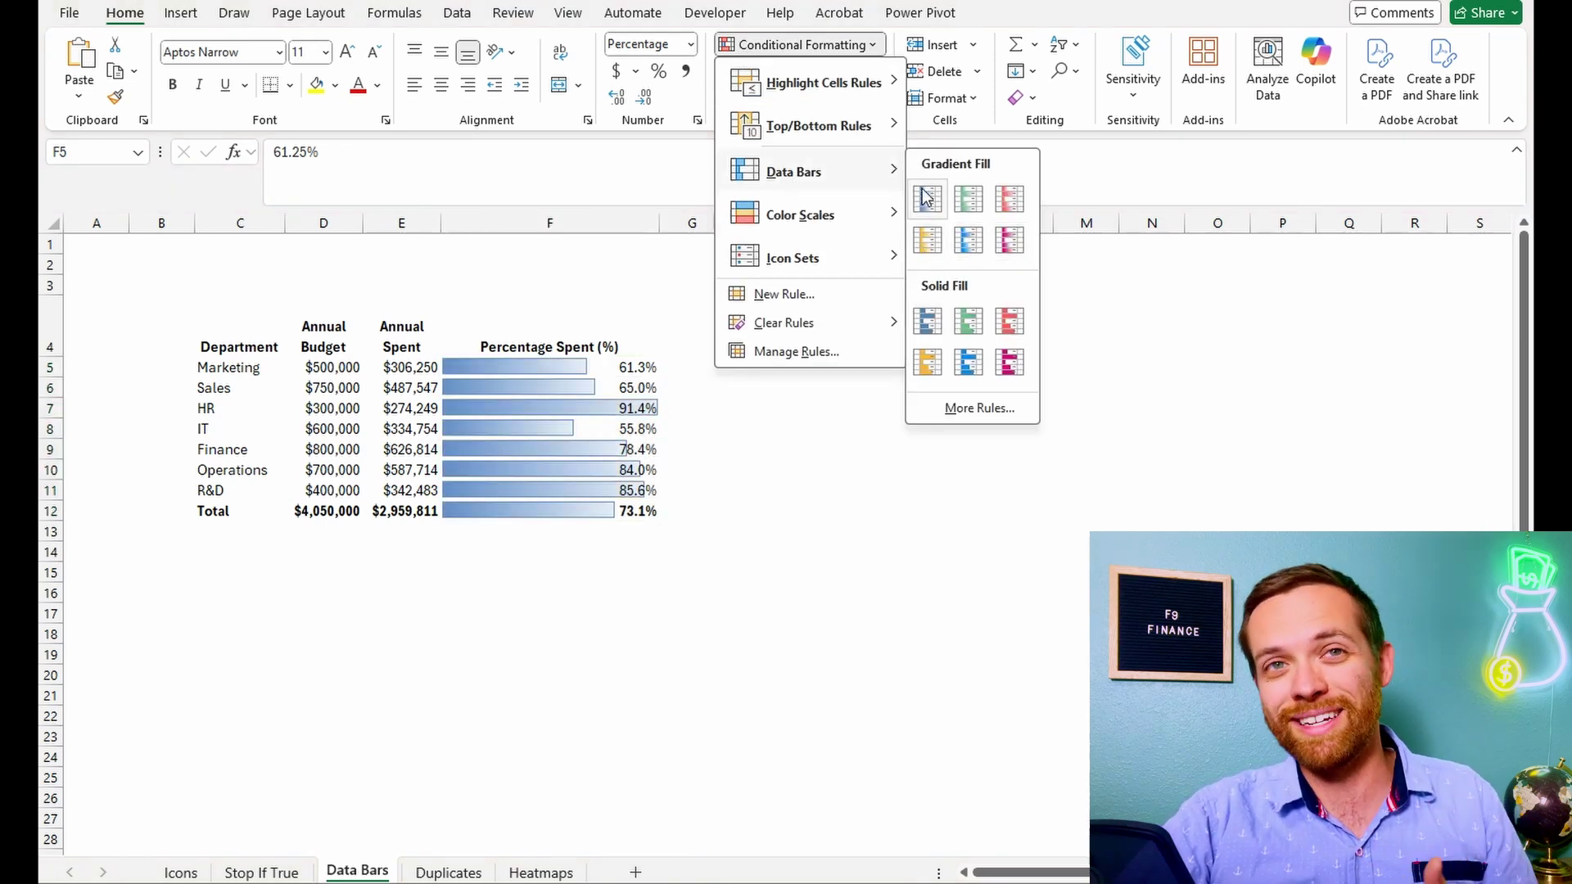
click(779, 464)
click(646, 222)
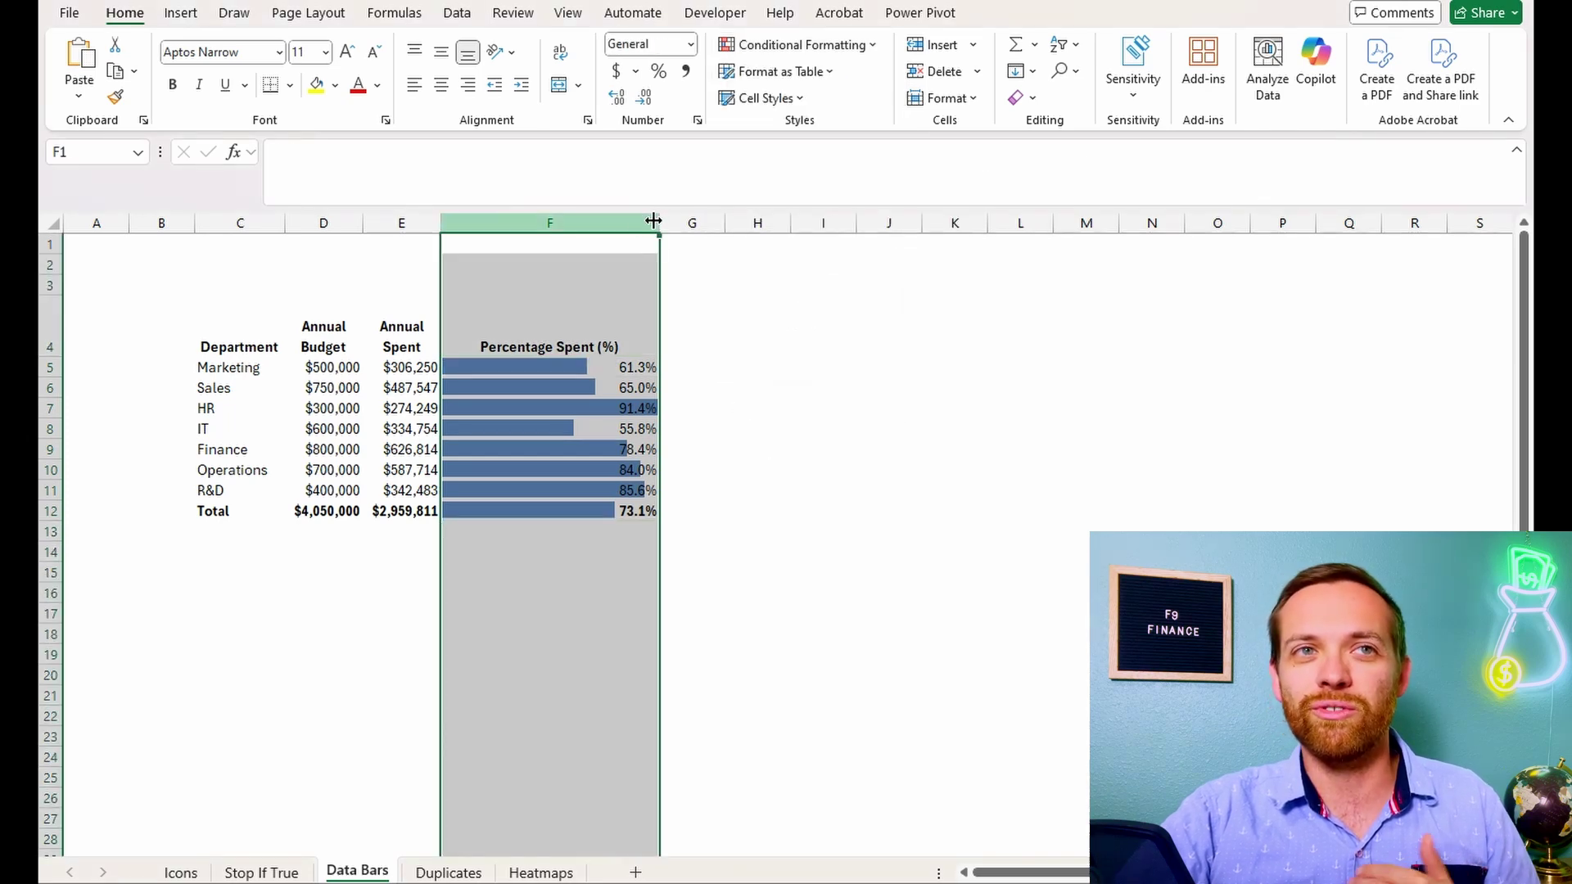
drag(653, 221, 583, 222)
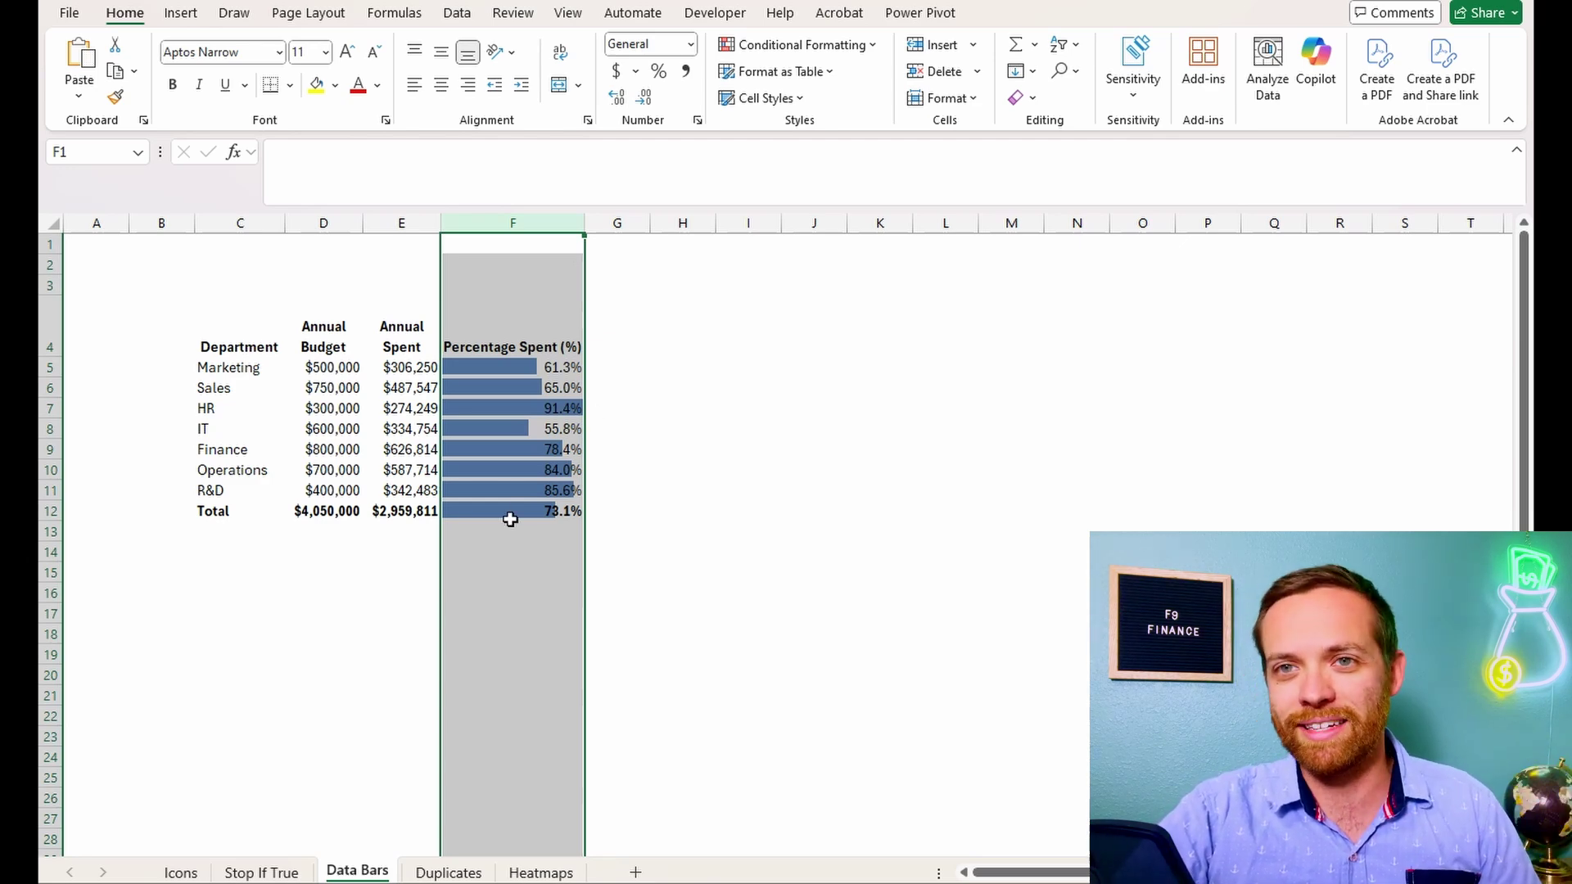
Step: Move to the Duplicates sheet with Ctrl+Page Down
key(ctrl+Page_Down)
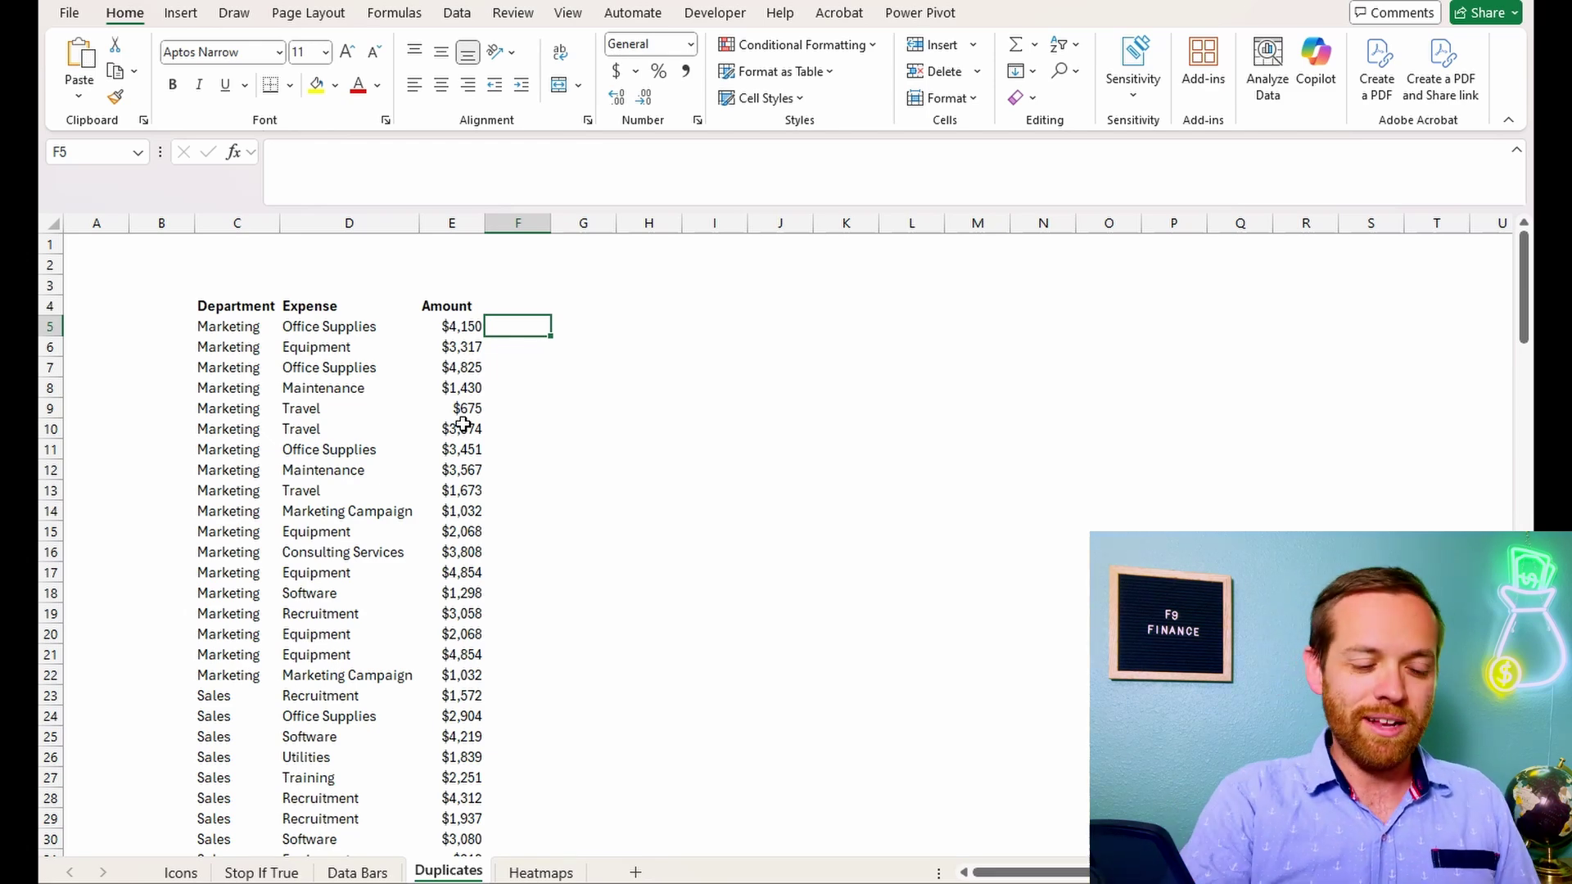
Step: Enter =C5&D5&E5 in F5 and fill it down the whole table
text(=)
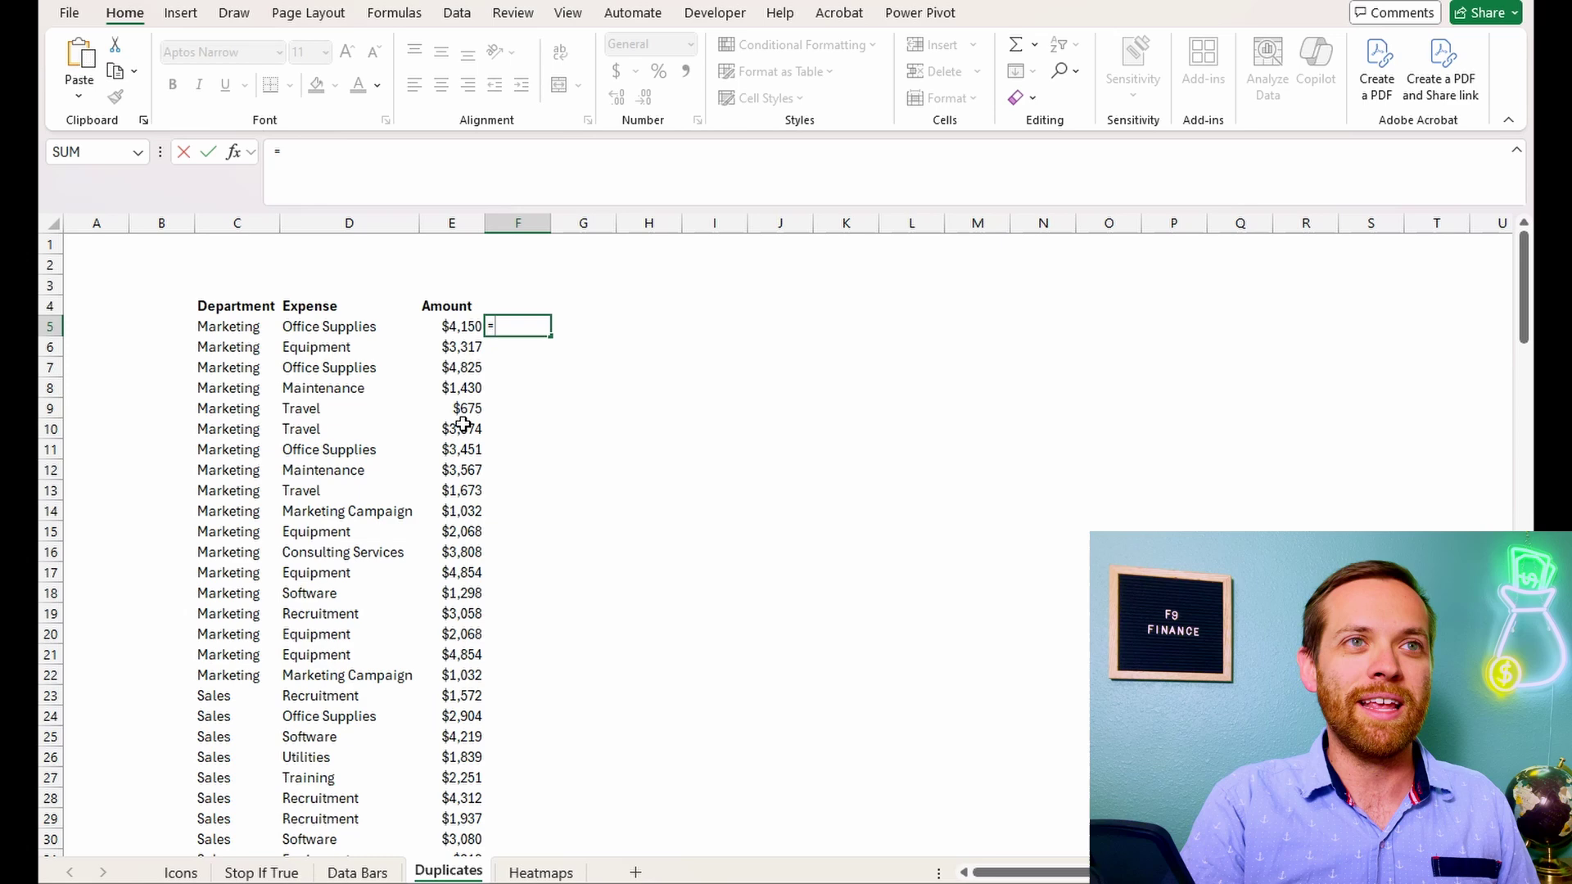
key(Left)
key(Left)
key(Left)
text(&)
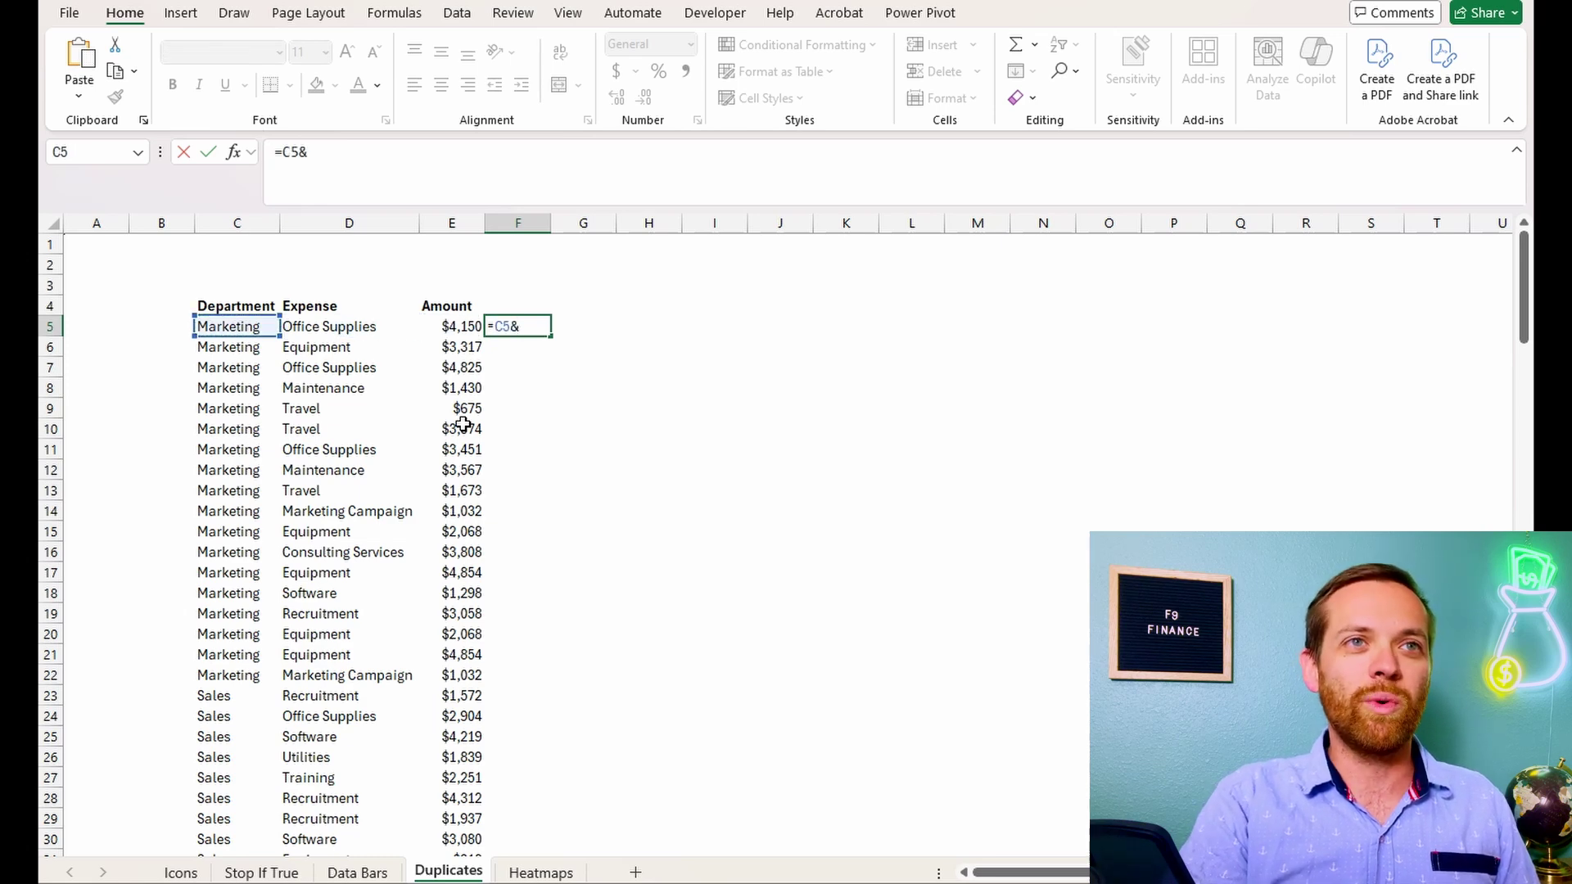
key(Left)
key(Left)
text(&)
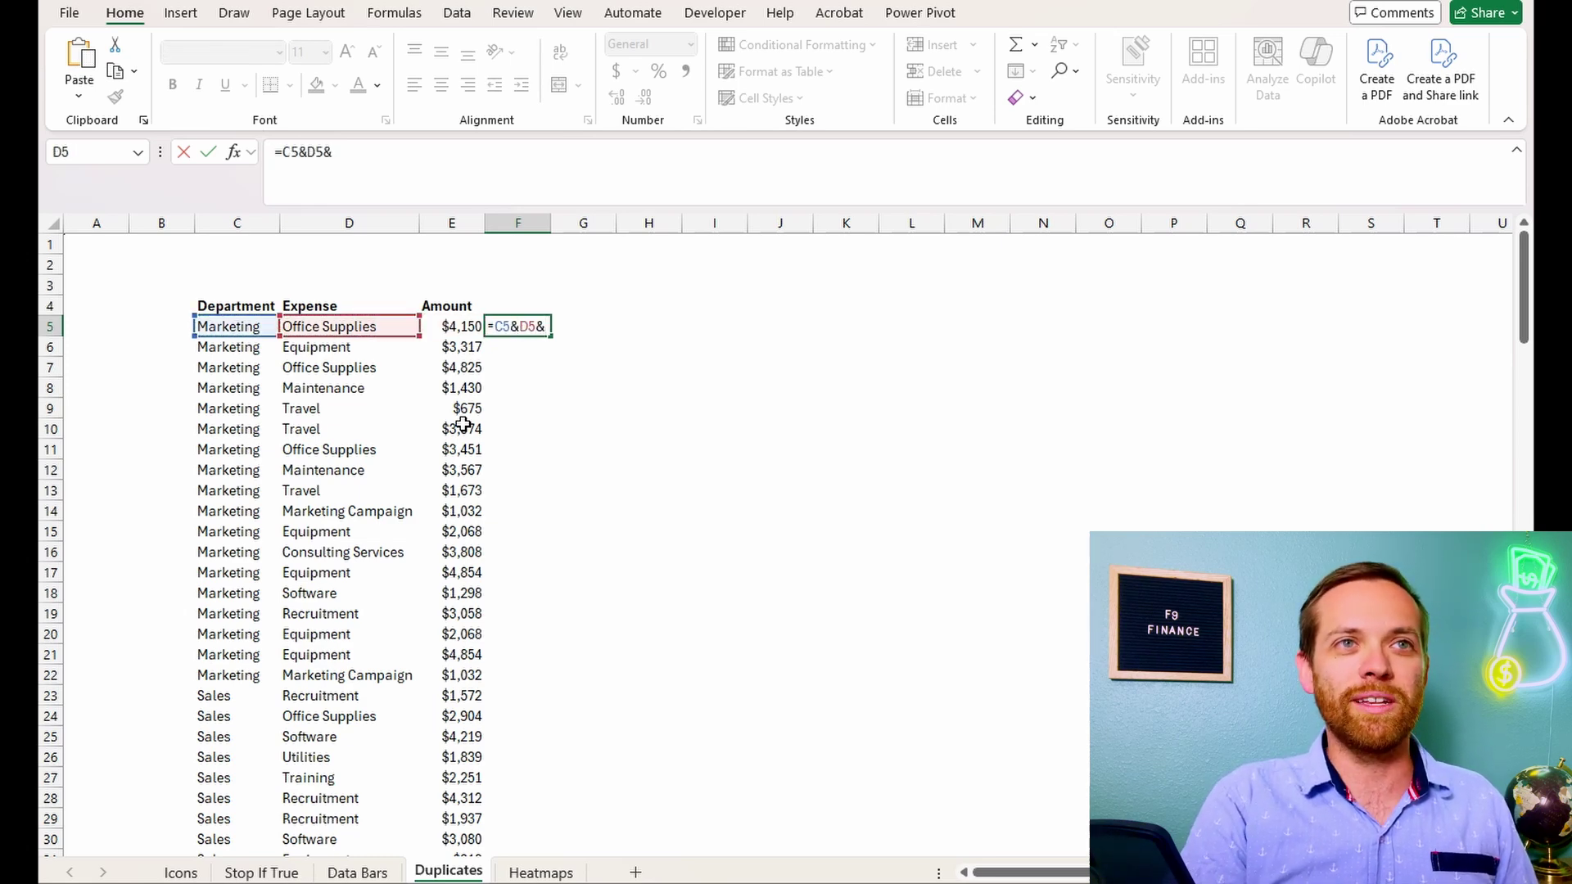
key(Left)
key(Return)
key(Up)
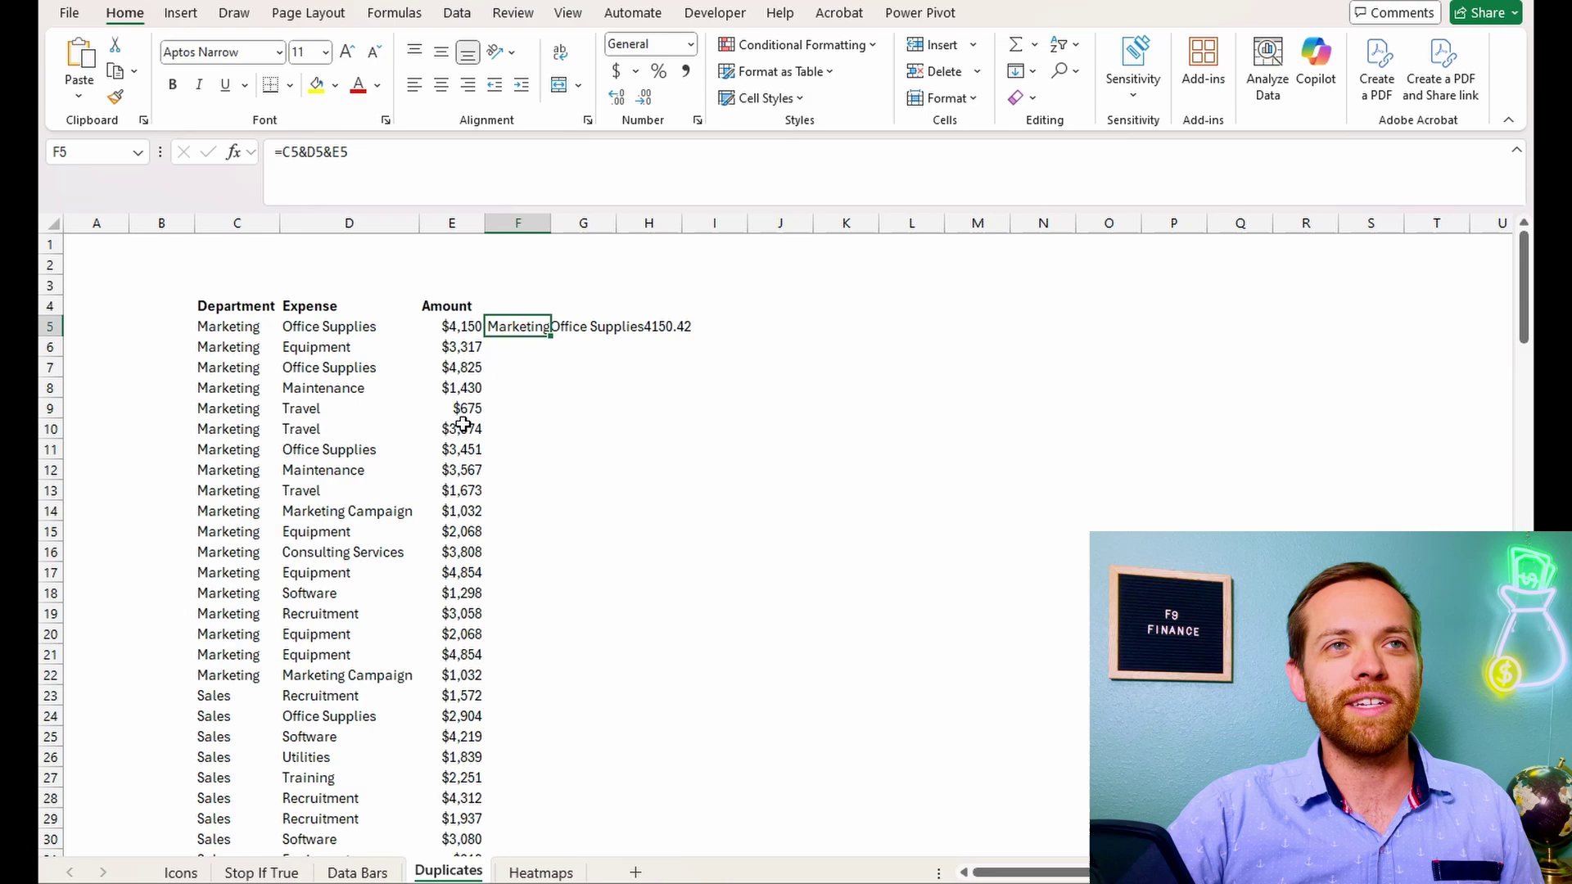
double_click(553, 334)
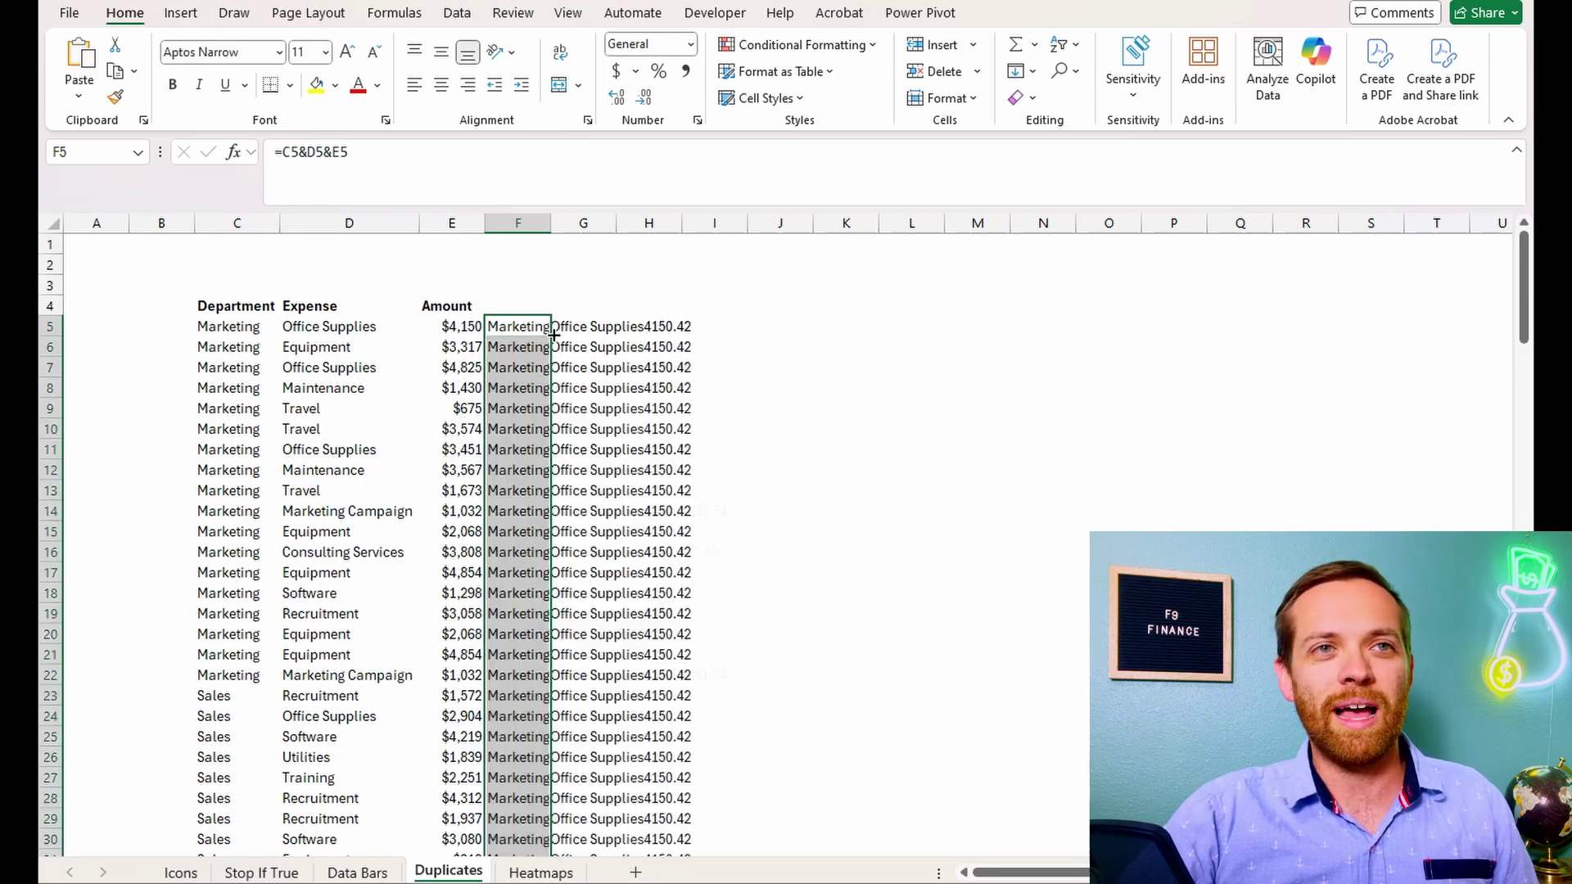
Step: Select F5 down to F158 and bring up Conditional Formatting
click(519, 289)
click(519, 320)
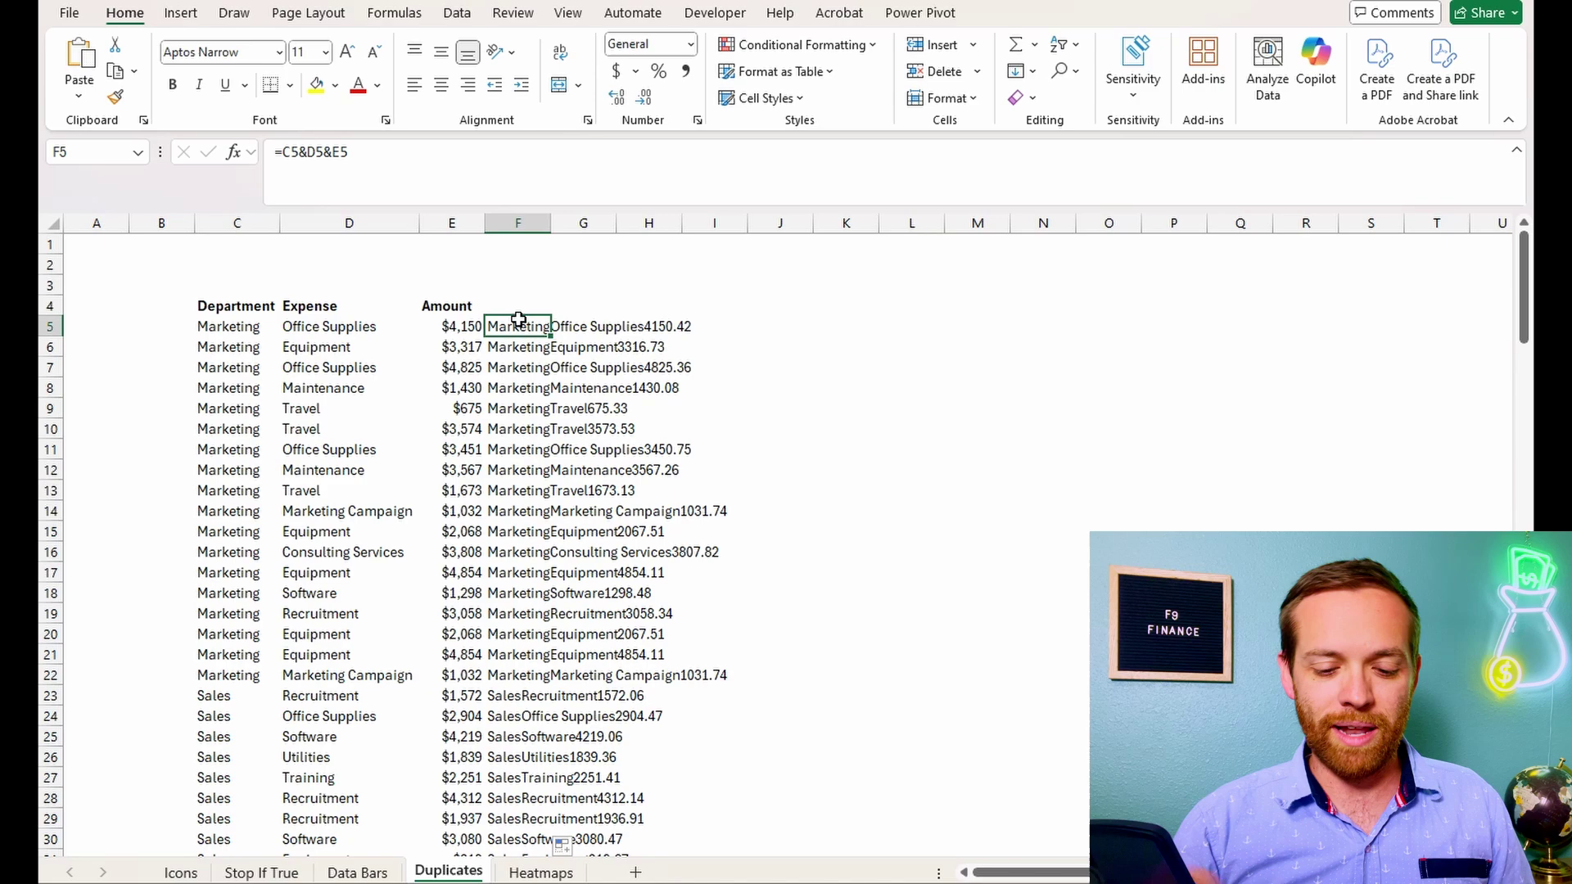
key(ctrl+shift+Down)
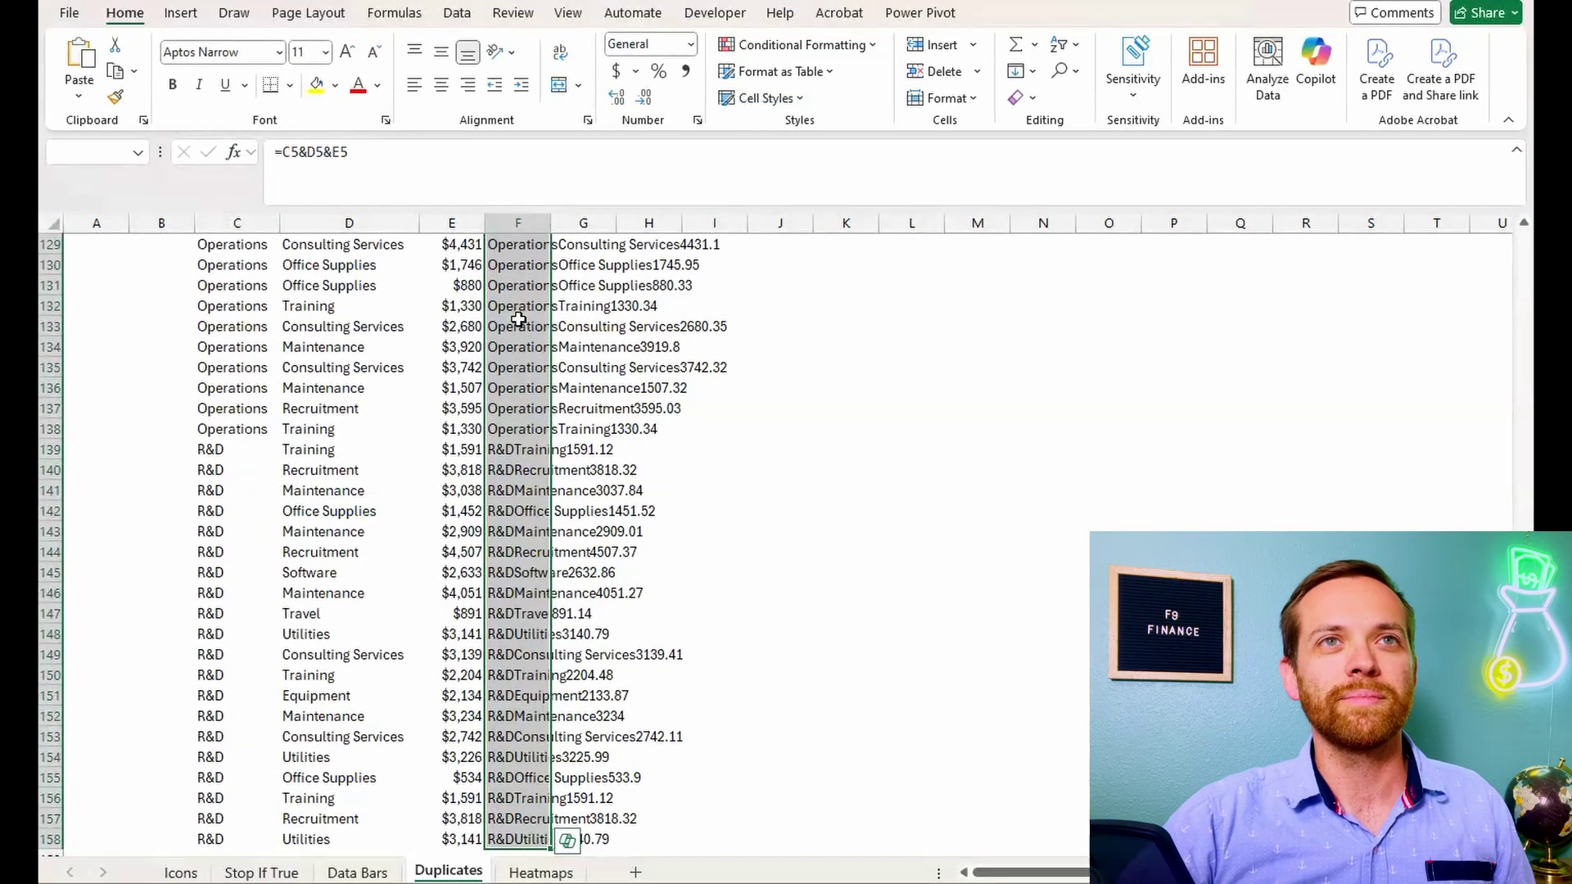
click(801, 49)
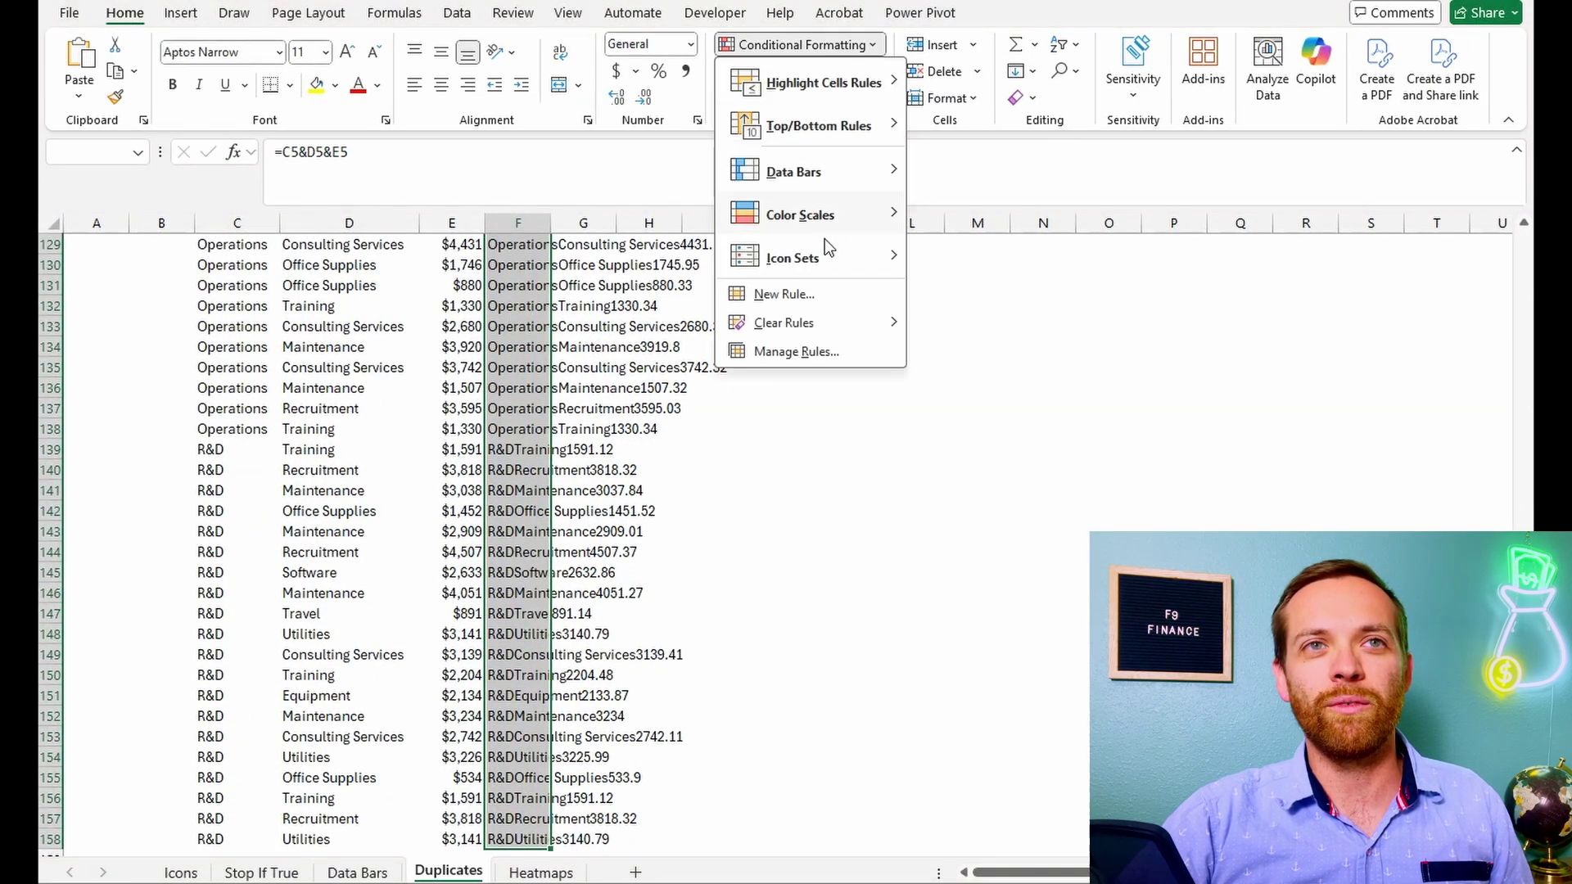
Step: Start a new formula-based rule, replacing the COUNTIF range placeholder with $F$5:$F$5
click(783, 295)
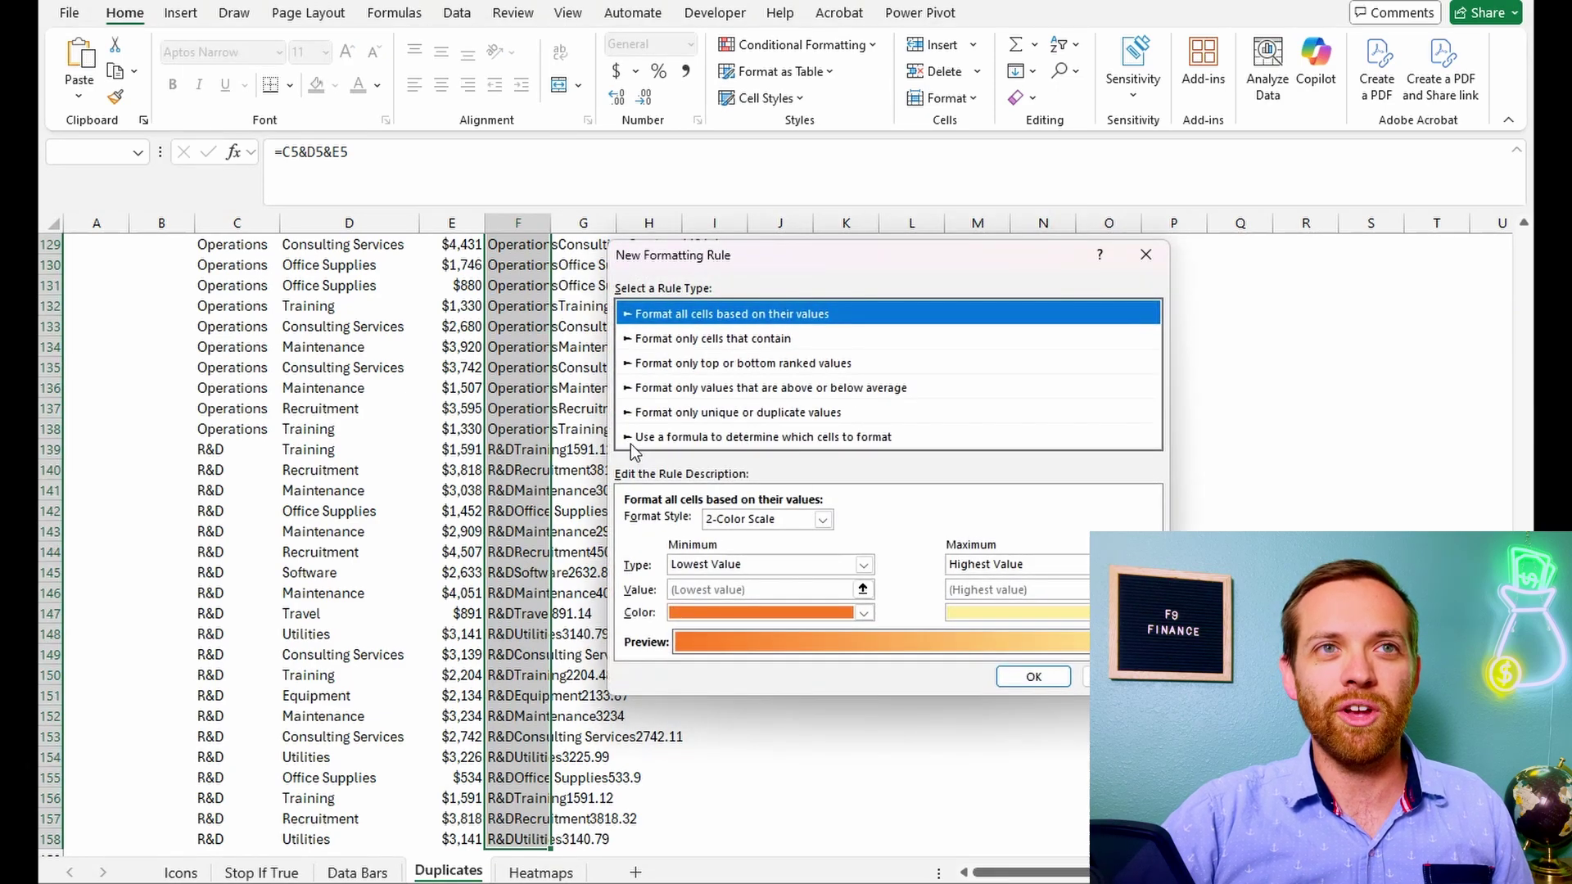
click(630, 440)
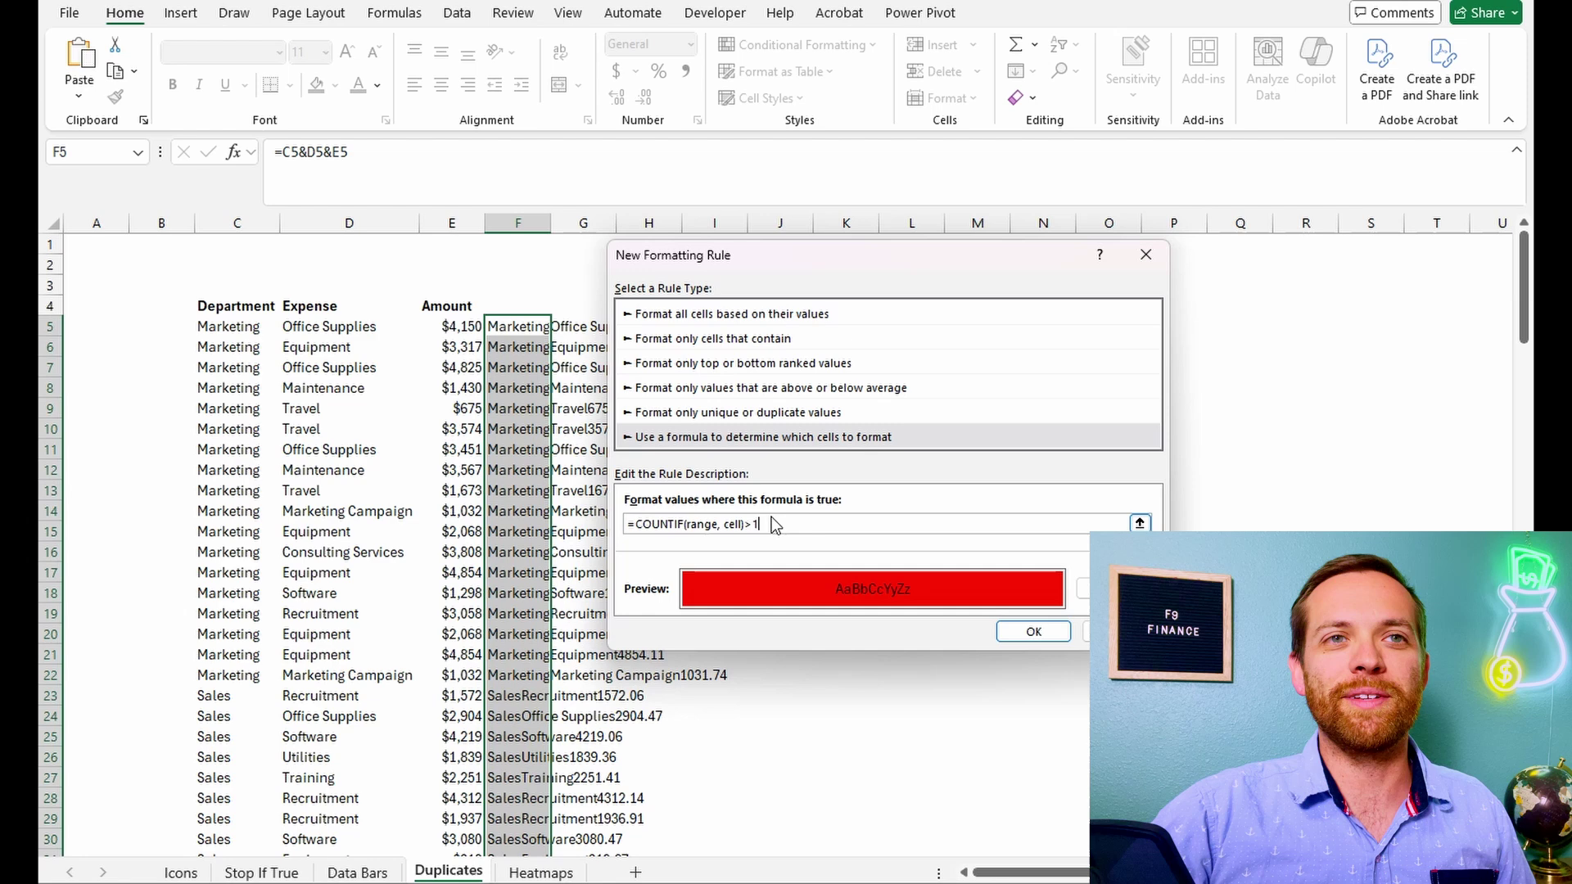
drag(719, 524, 690, 523)
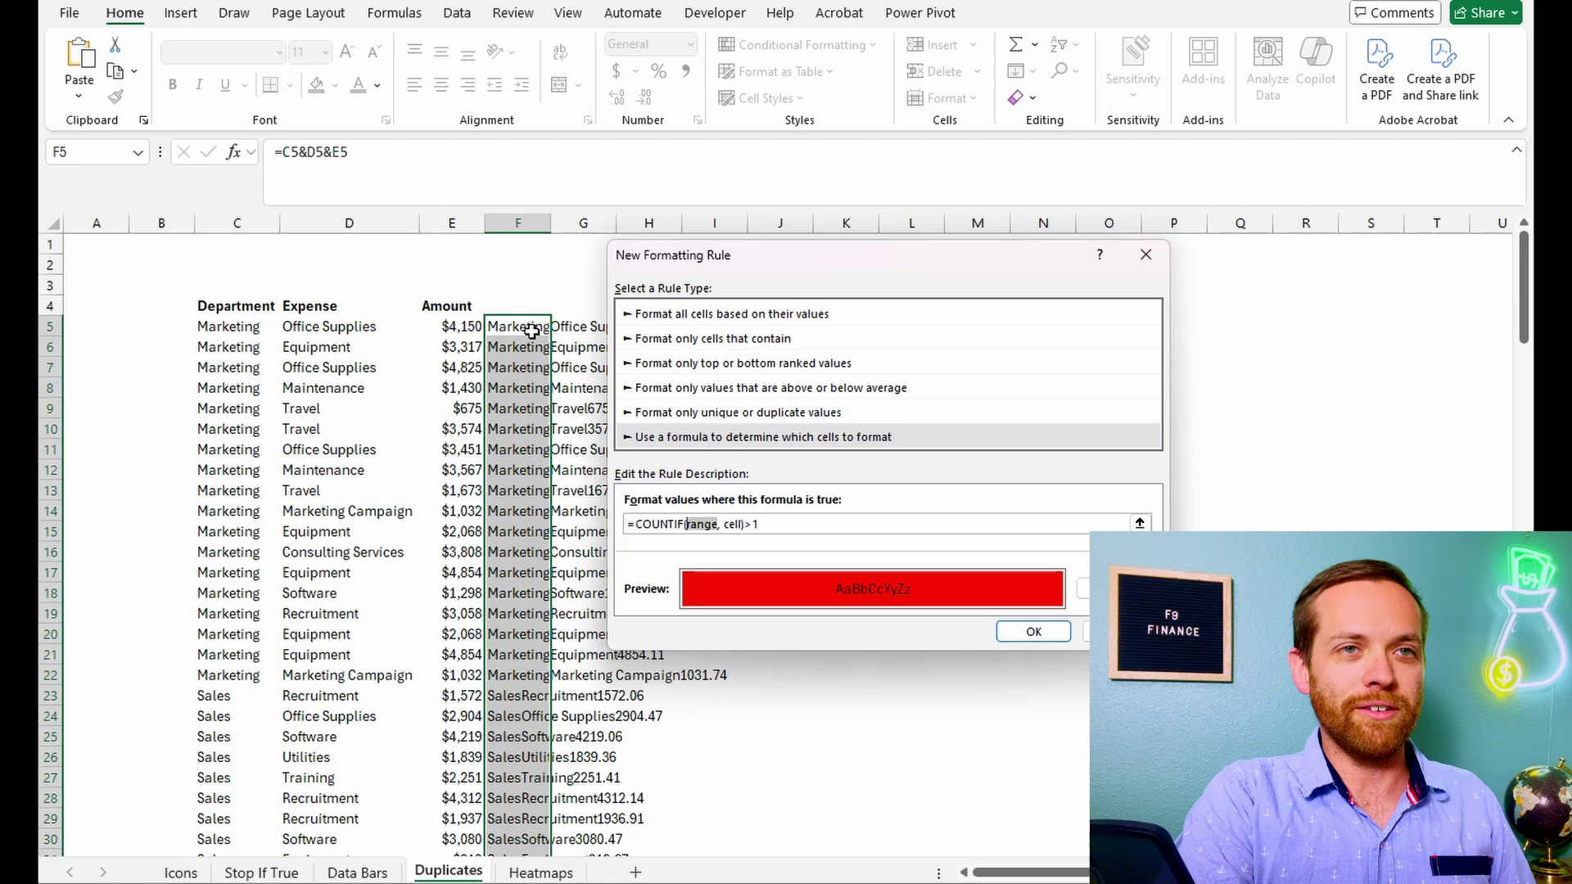
text($F)
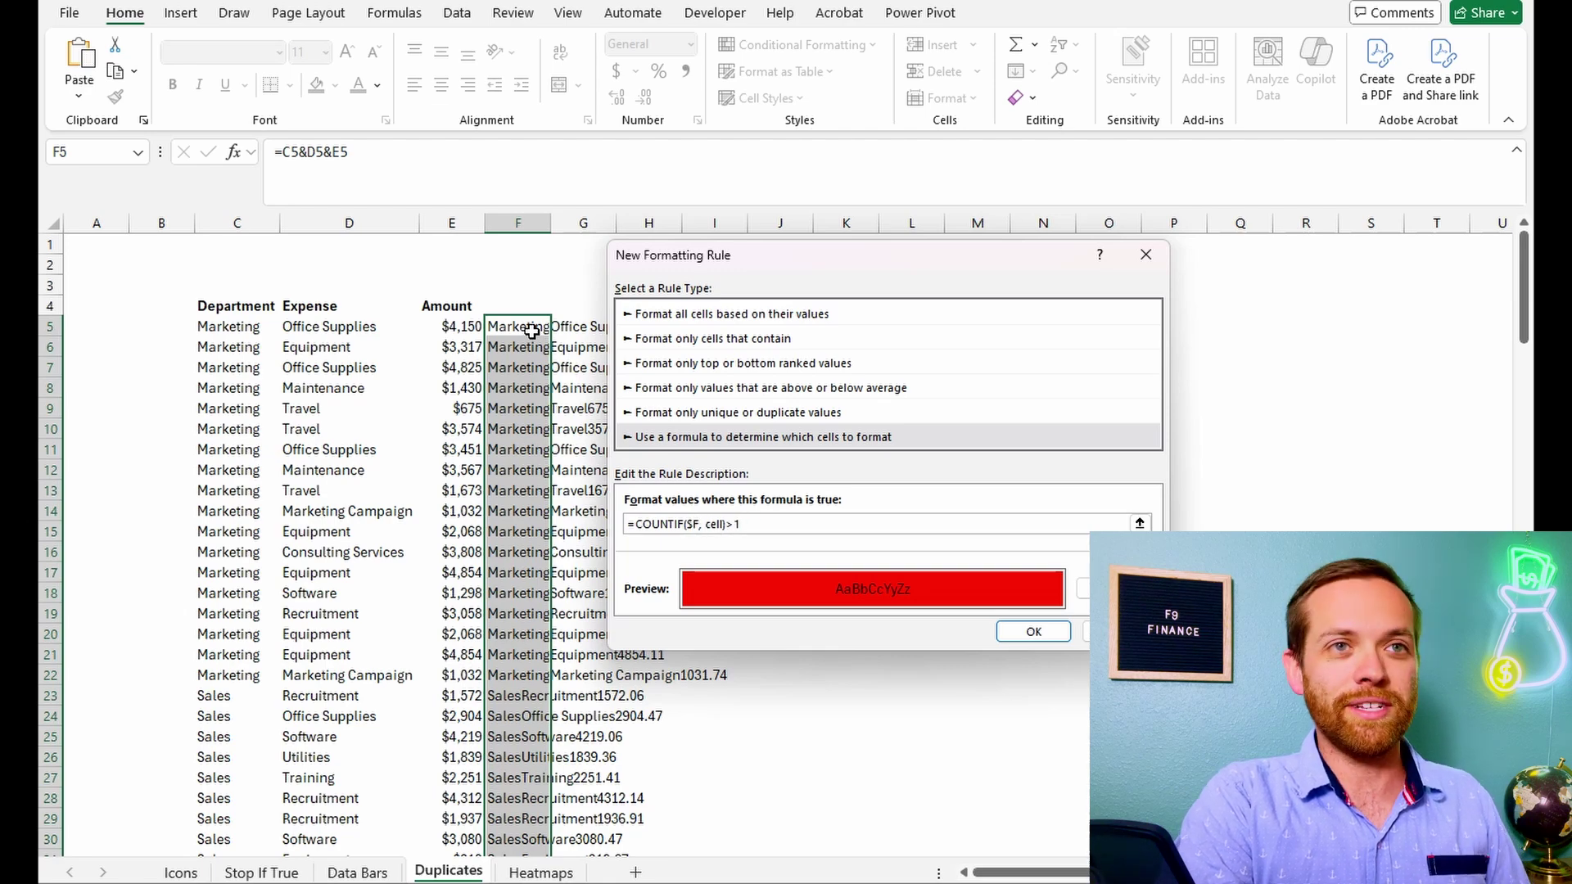
text($5:)
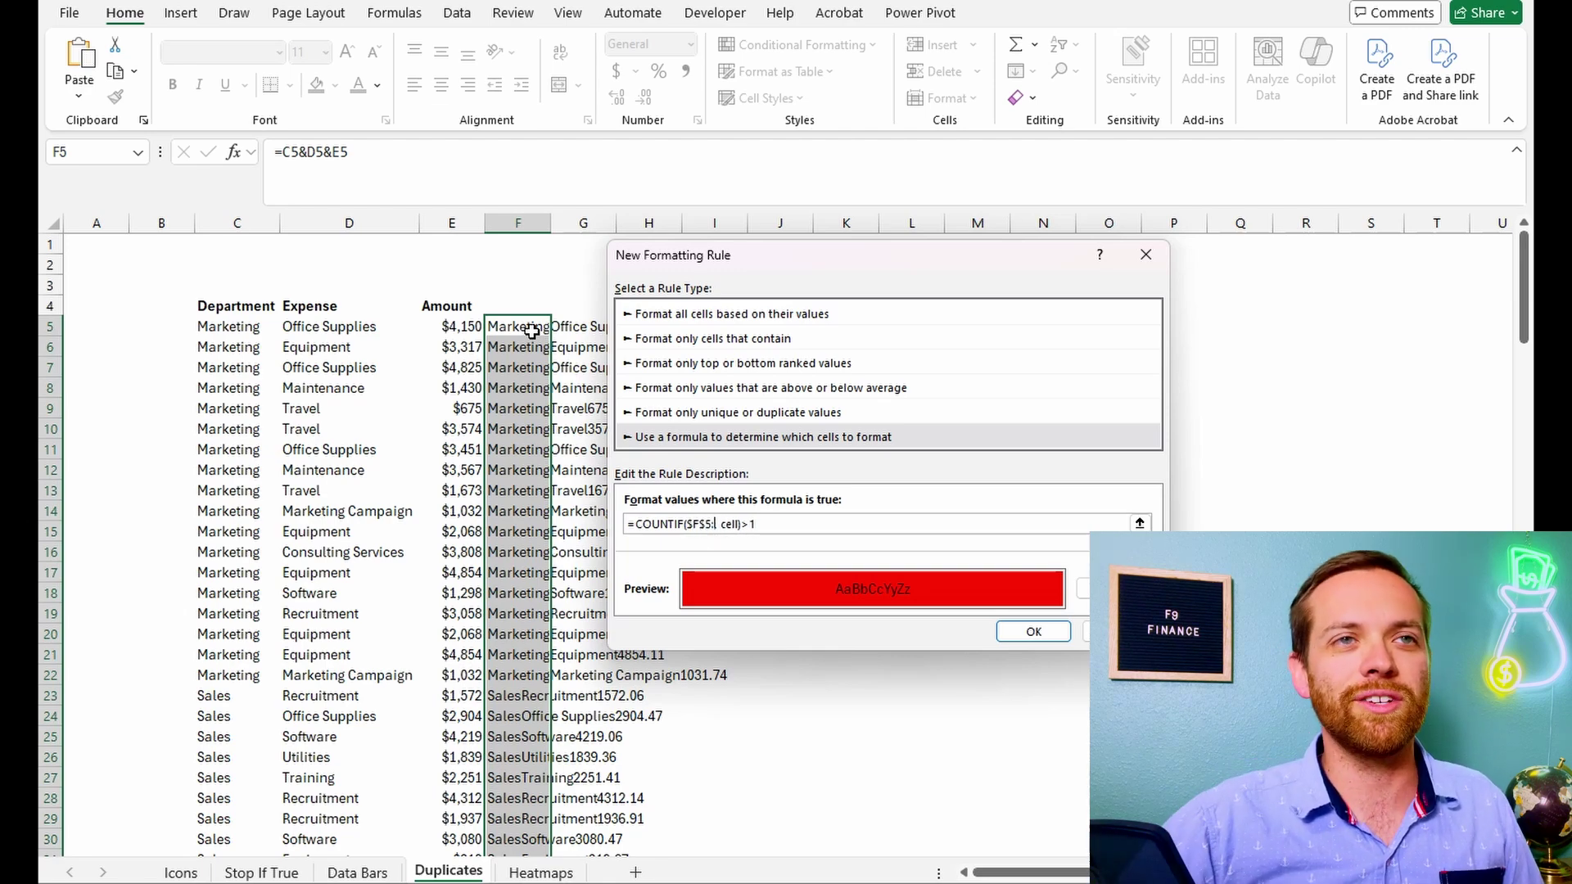
scroll(532, 330, down, 5)
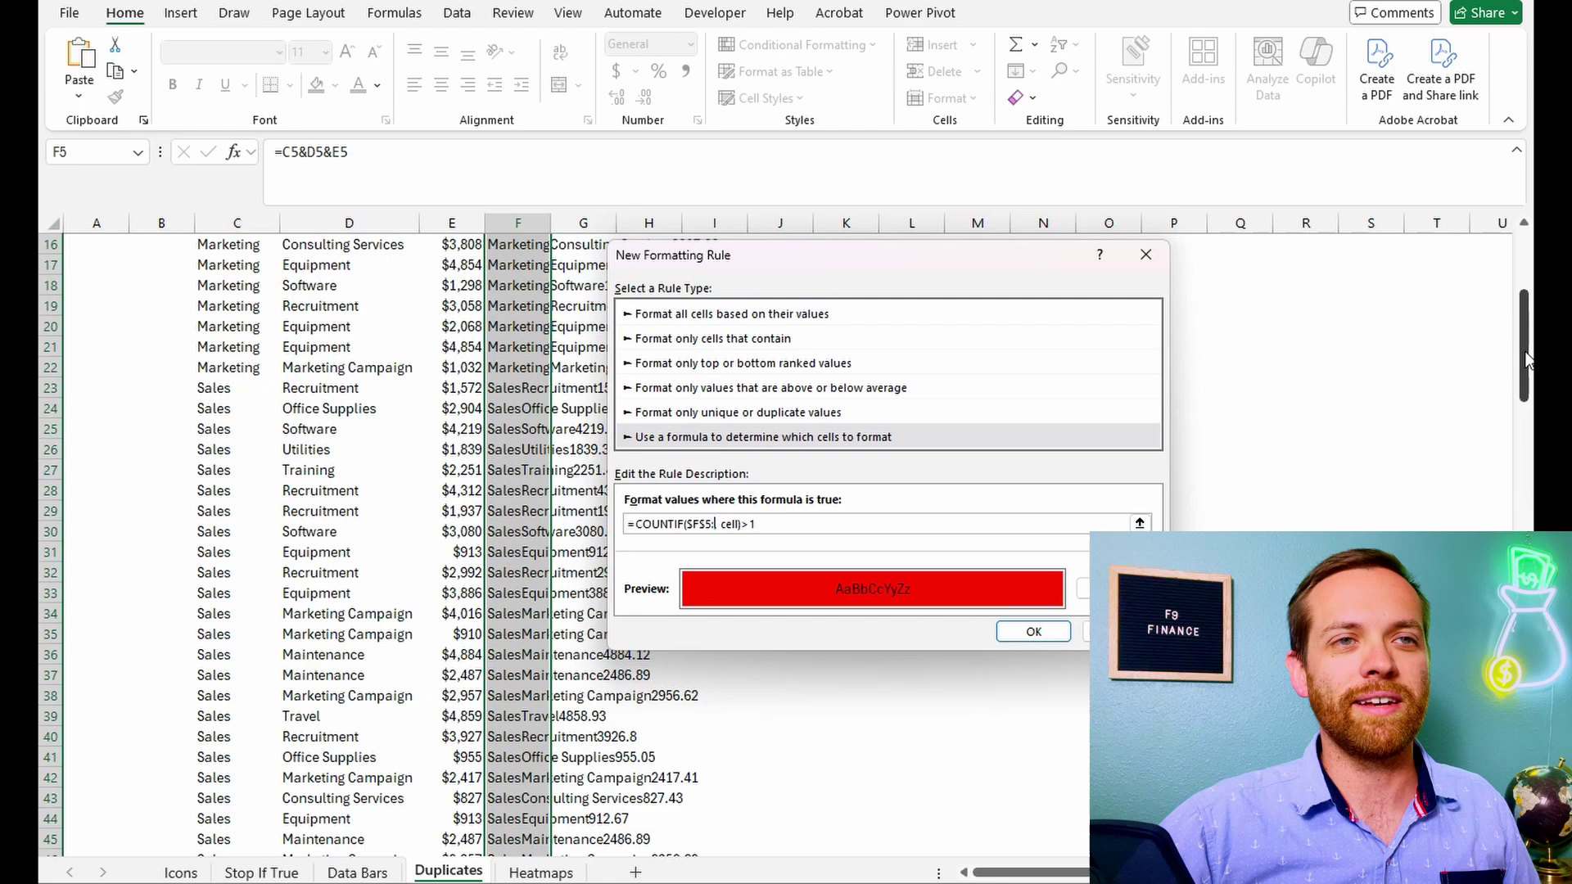
mouse_move(1523, 328)
mouse_down()
mouse_move(1523, 356)
mouse_move(1524, 327)
mouse_up()
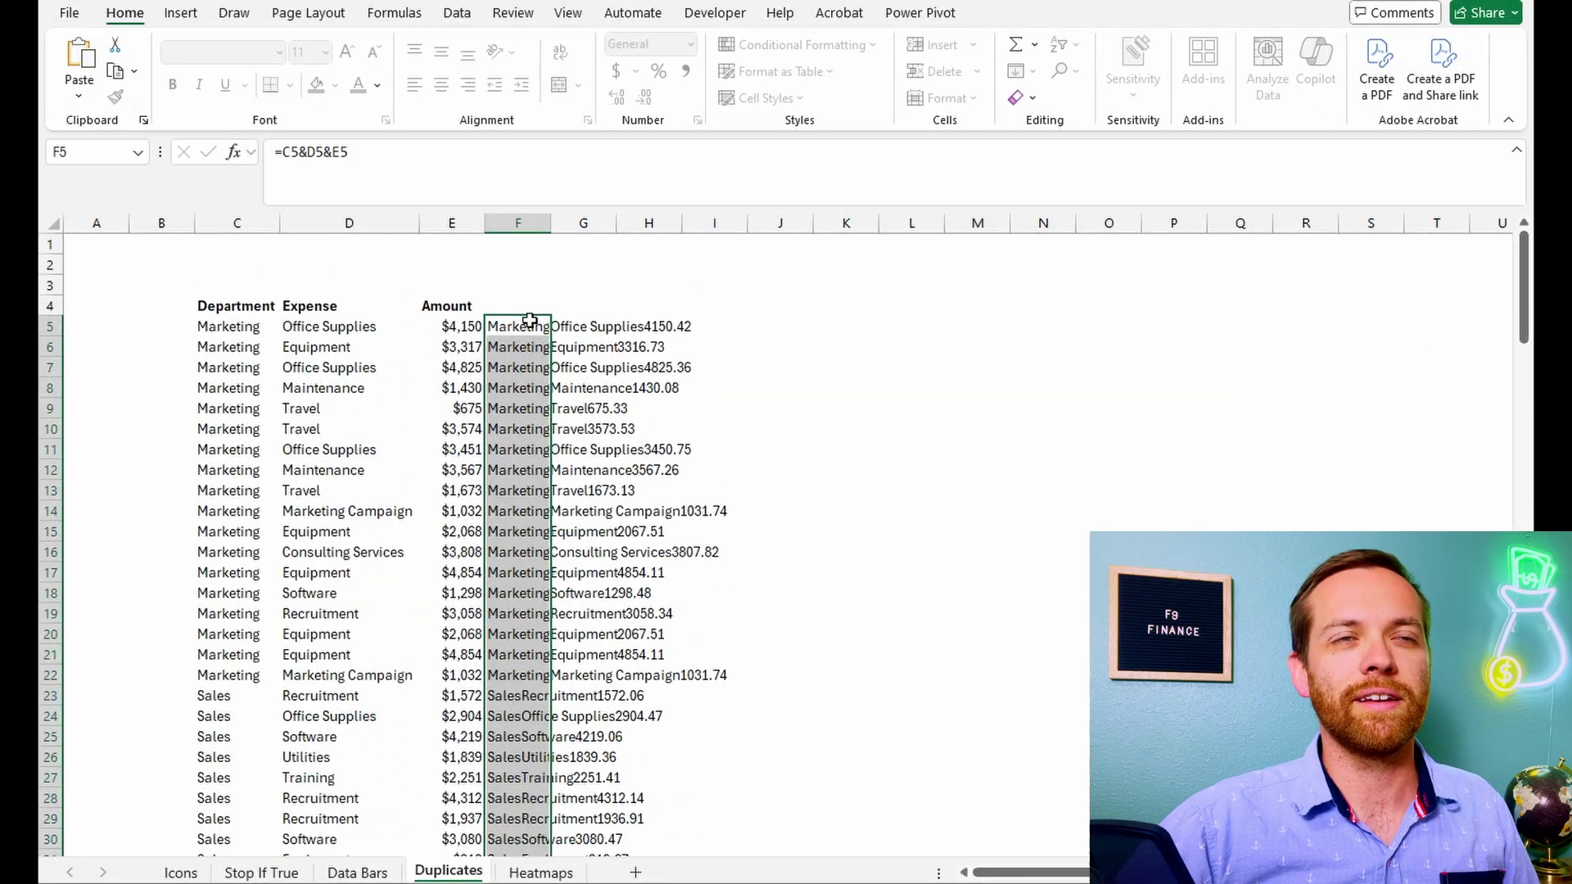
key(Return)
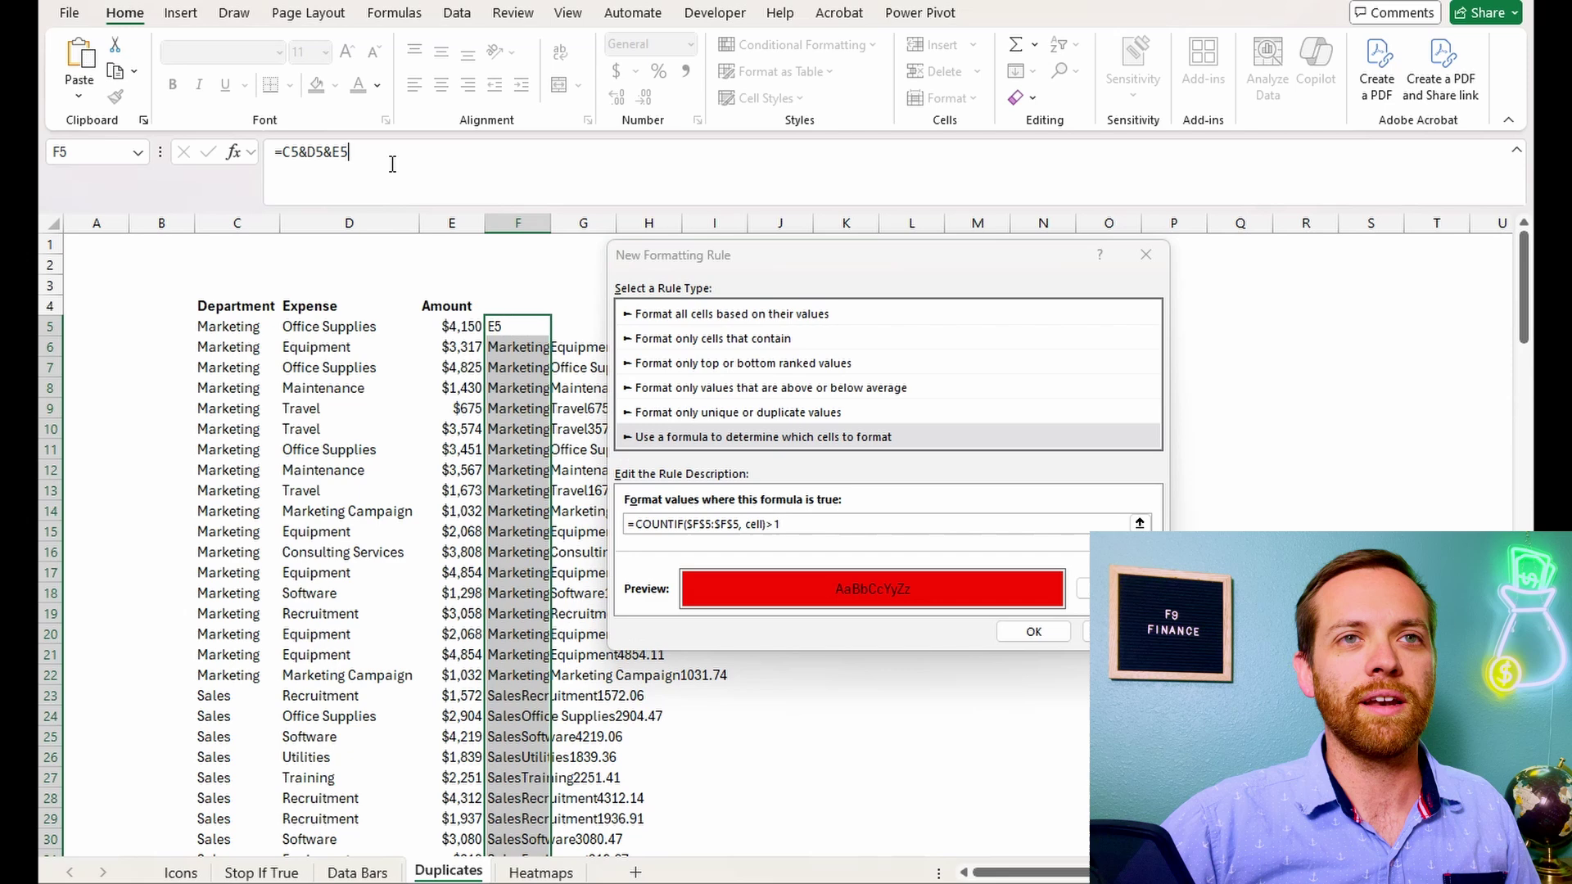
Step: Finish the rule as =COUNTIF($F$5:$F$158,F5)>1 with red fill and confirm it
click(735, 528)
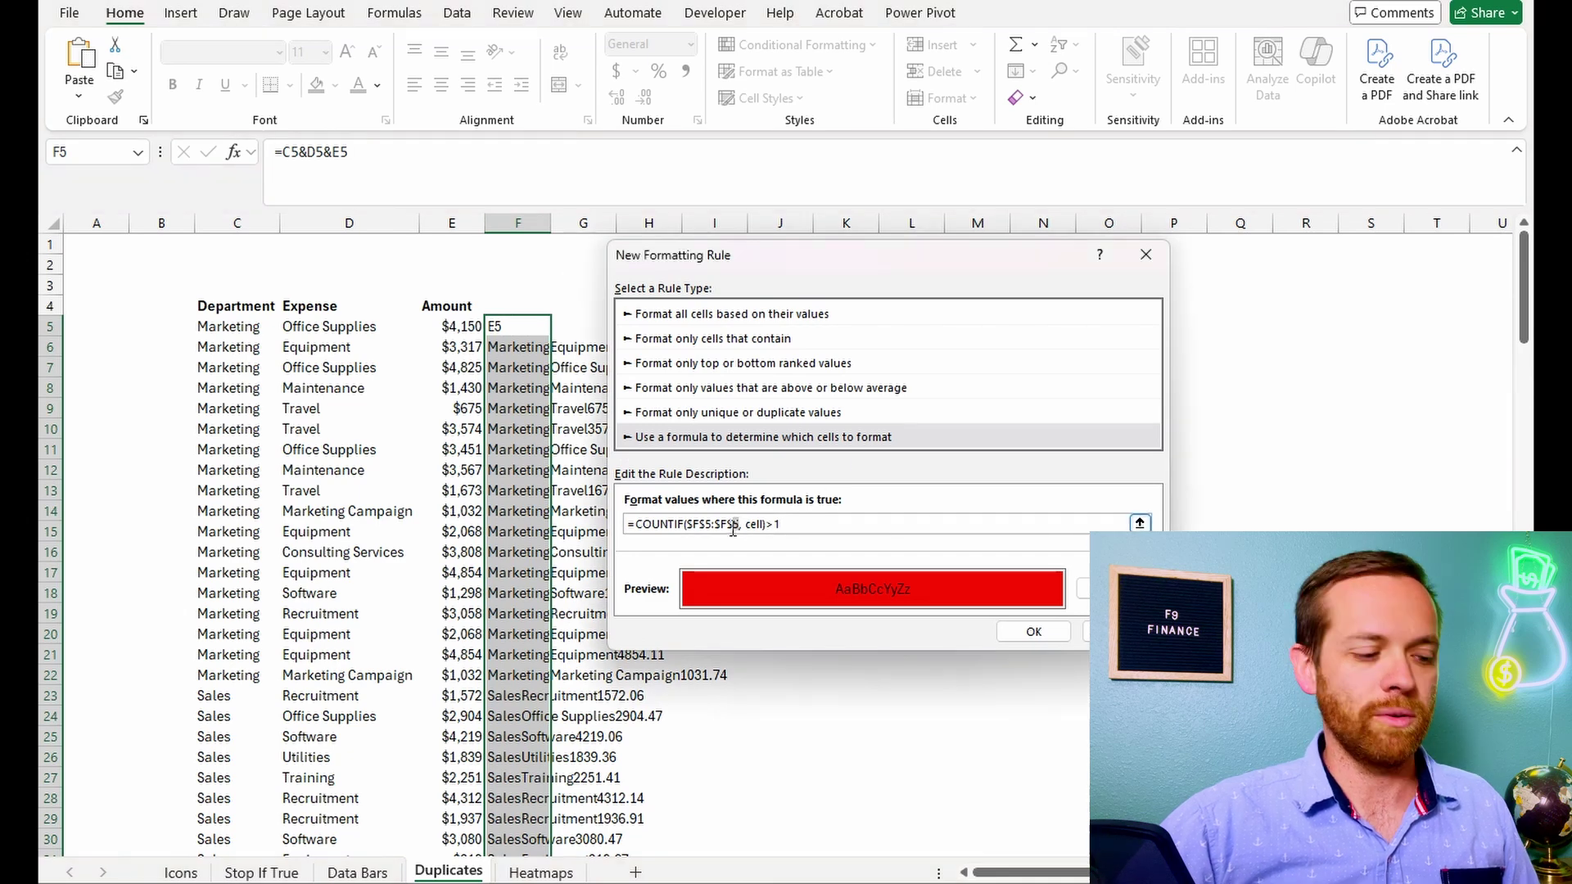
key(BackSpace)
text(158)
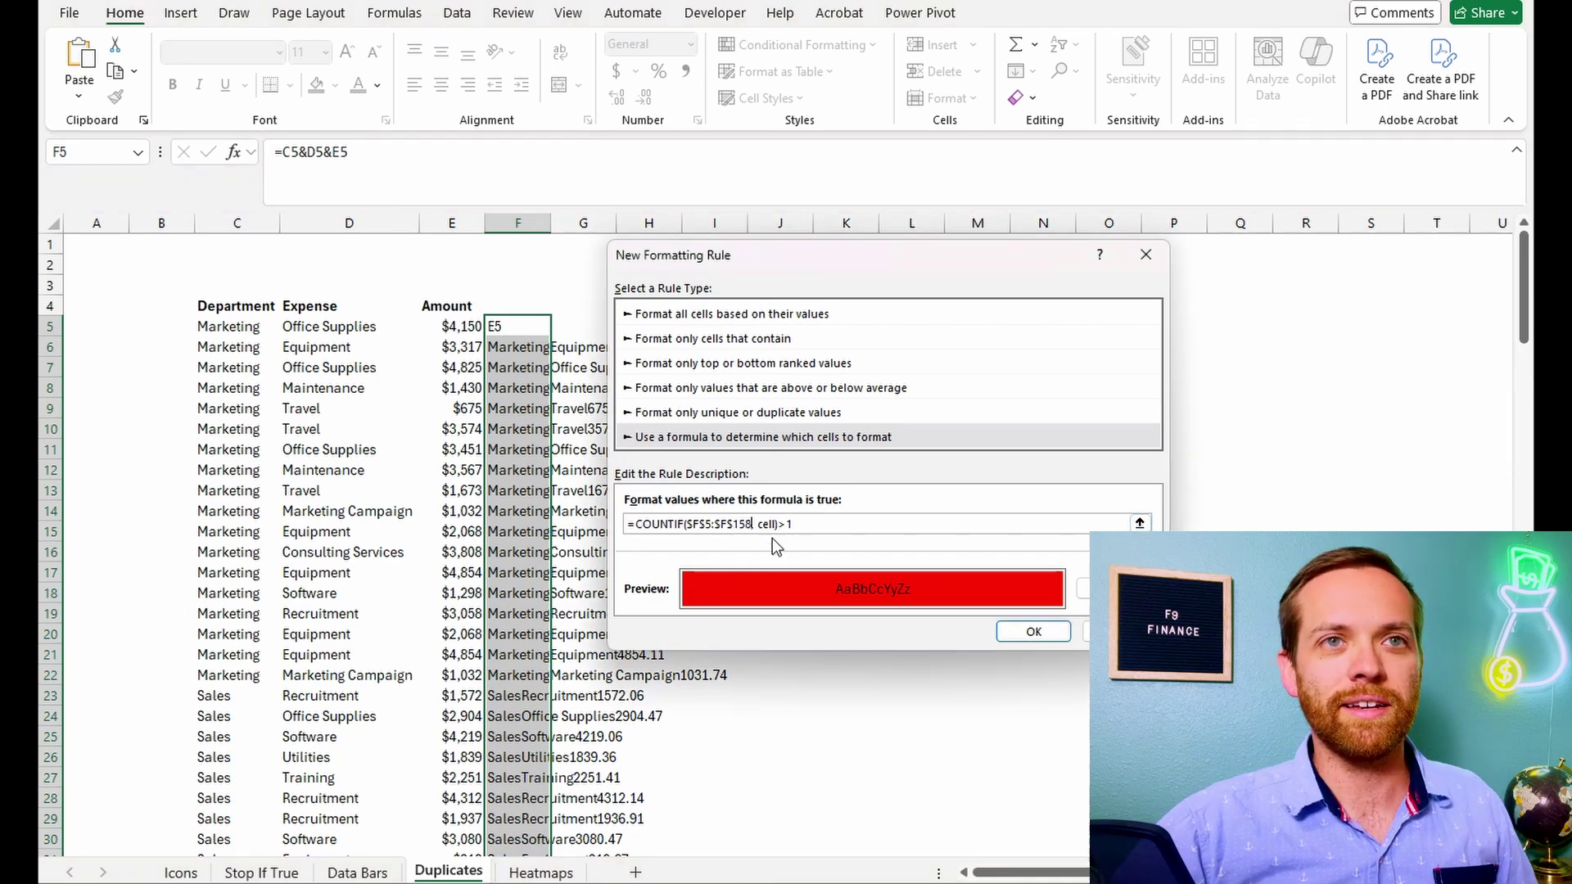
double_click(761, 524)
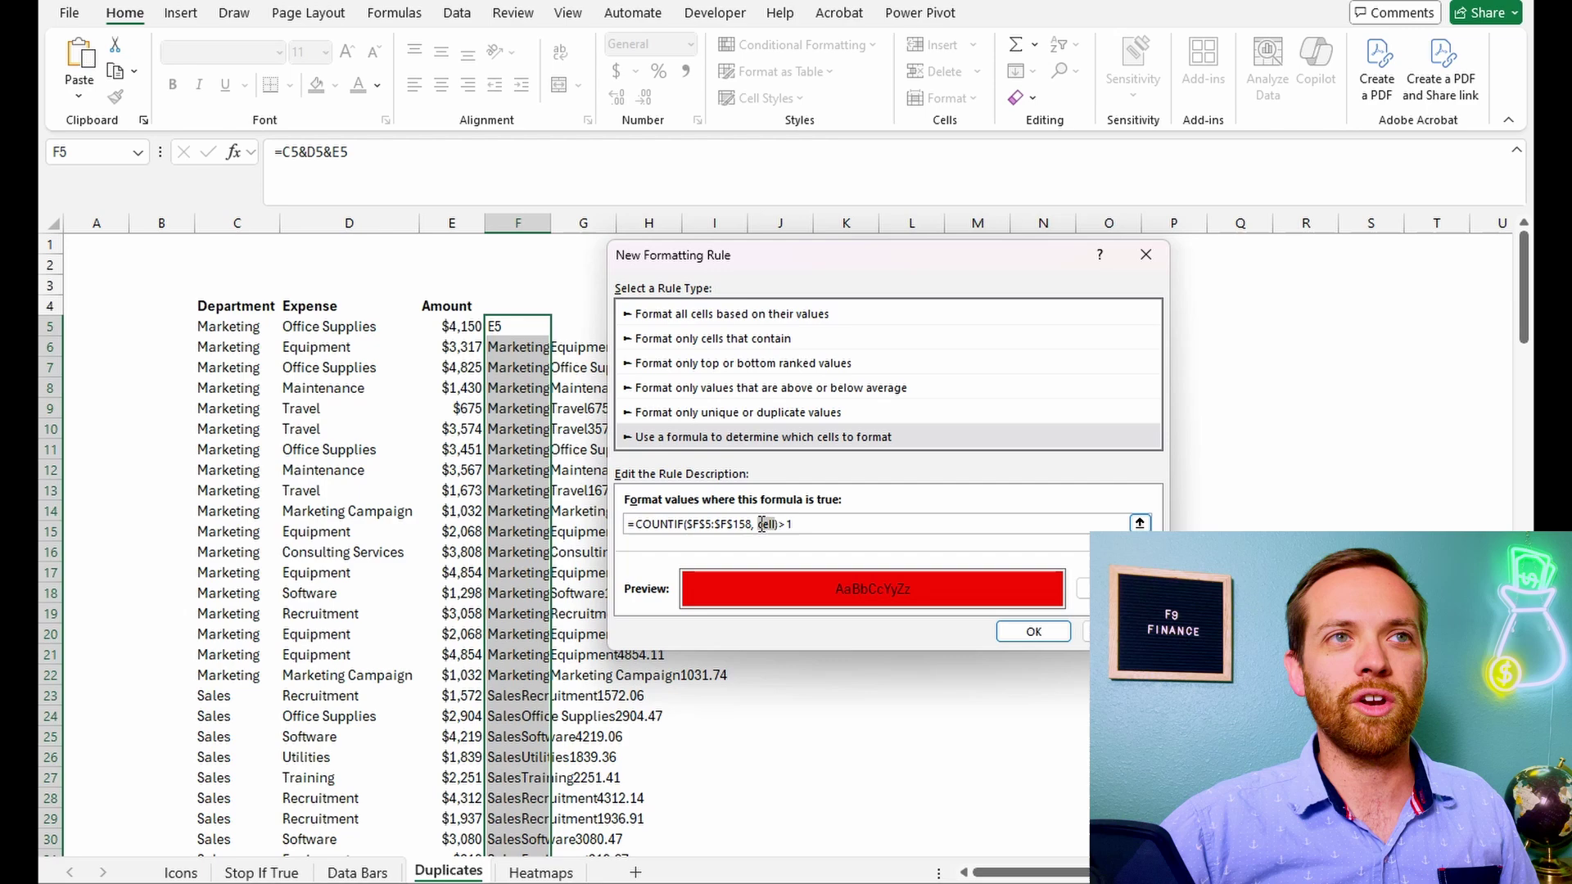
text(F5)
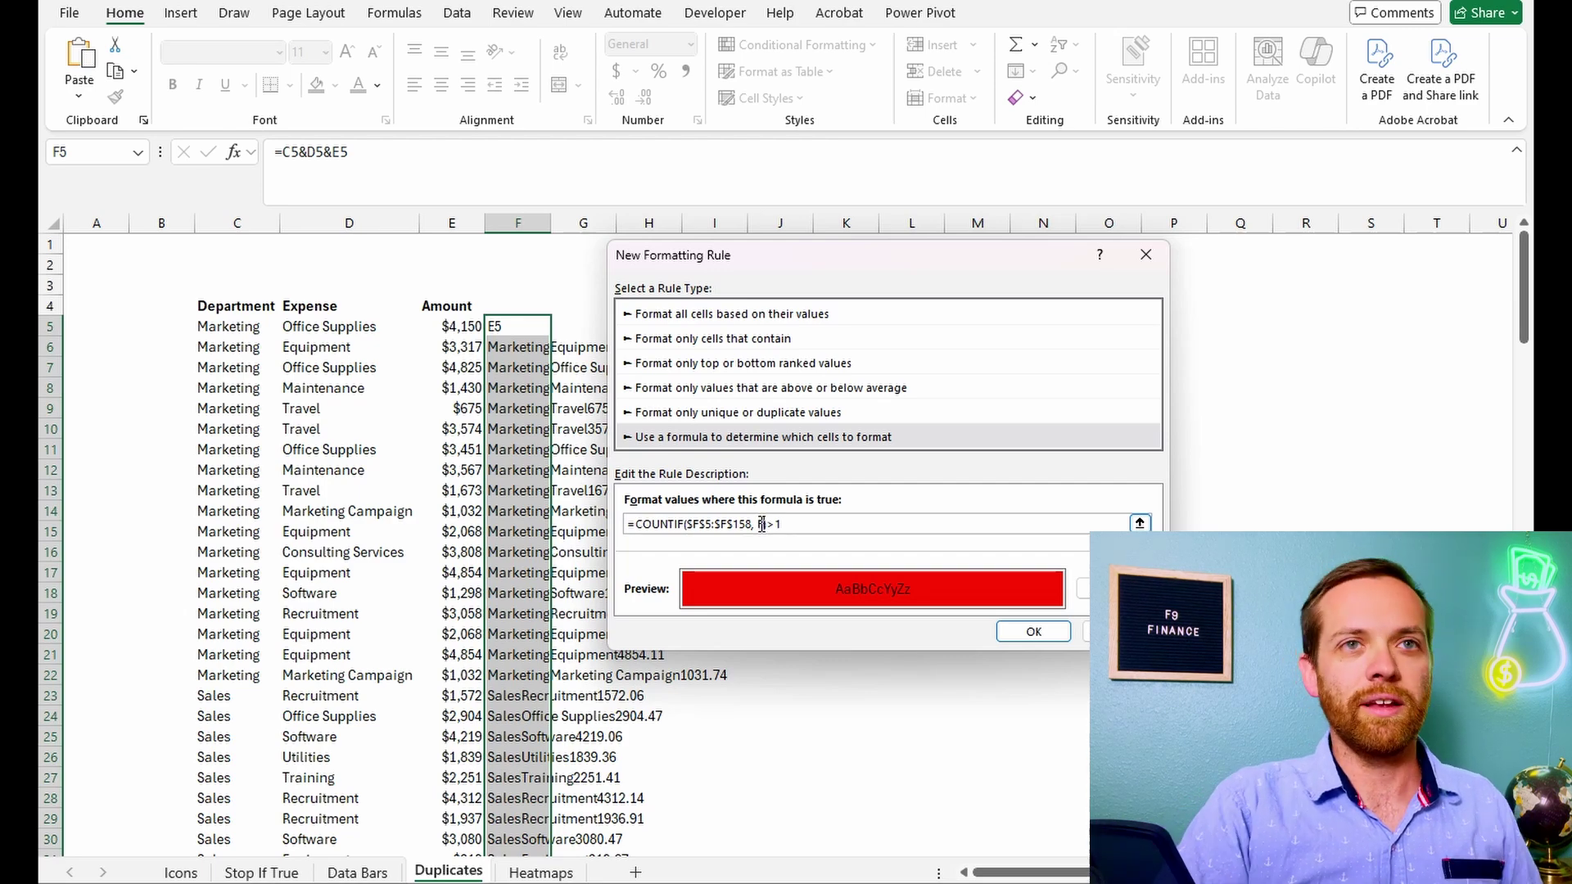
click(1034, 631)
click(692, 491)
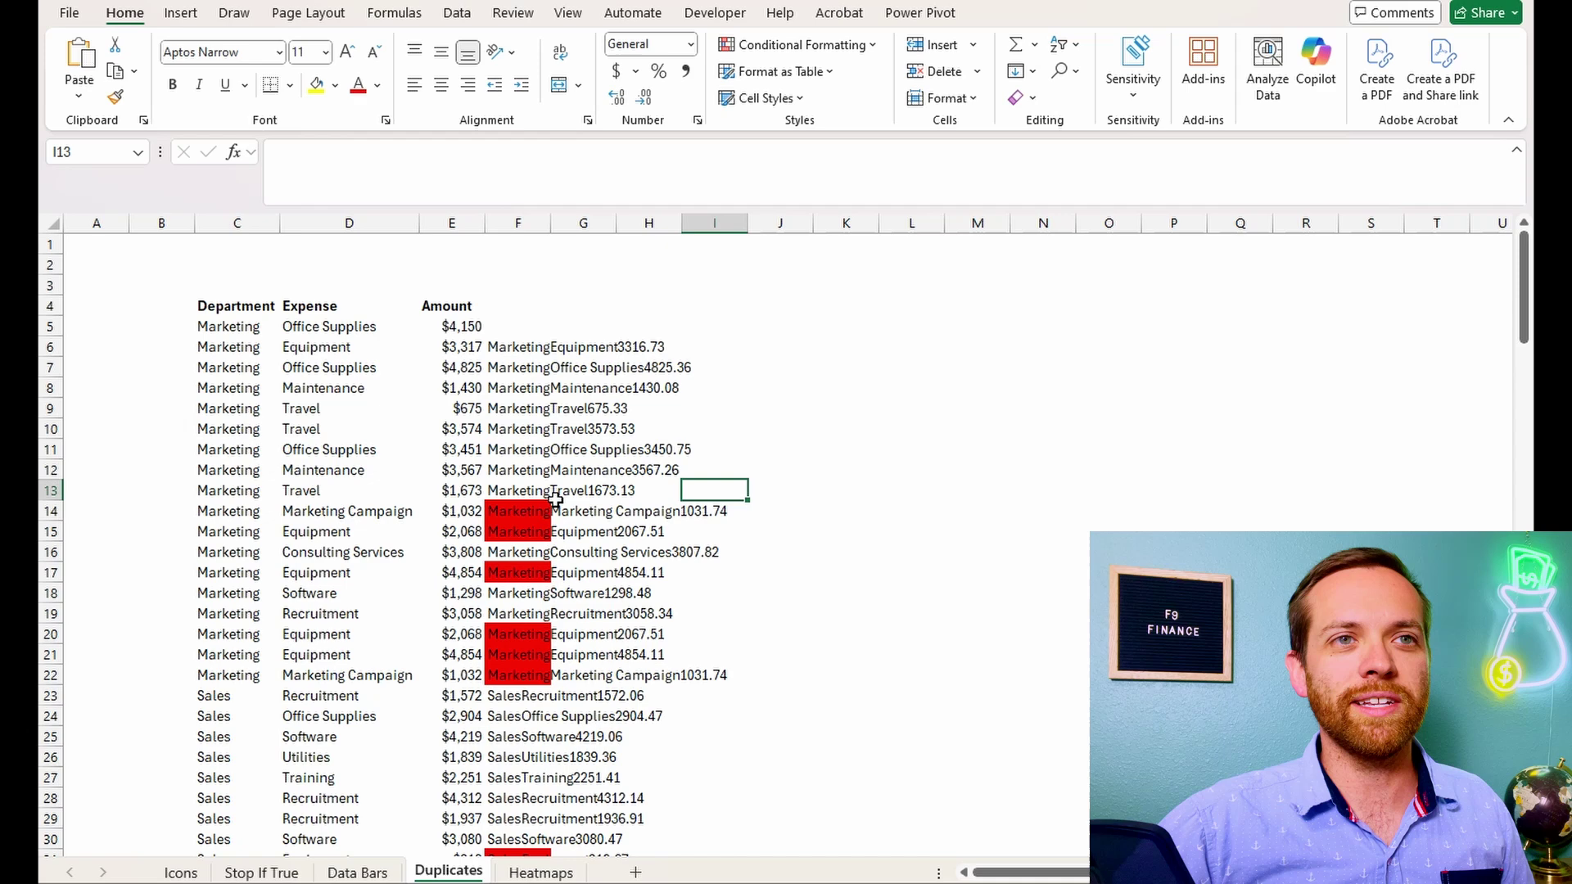
drag(543, 510, 696, 510)
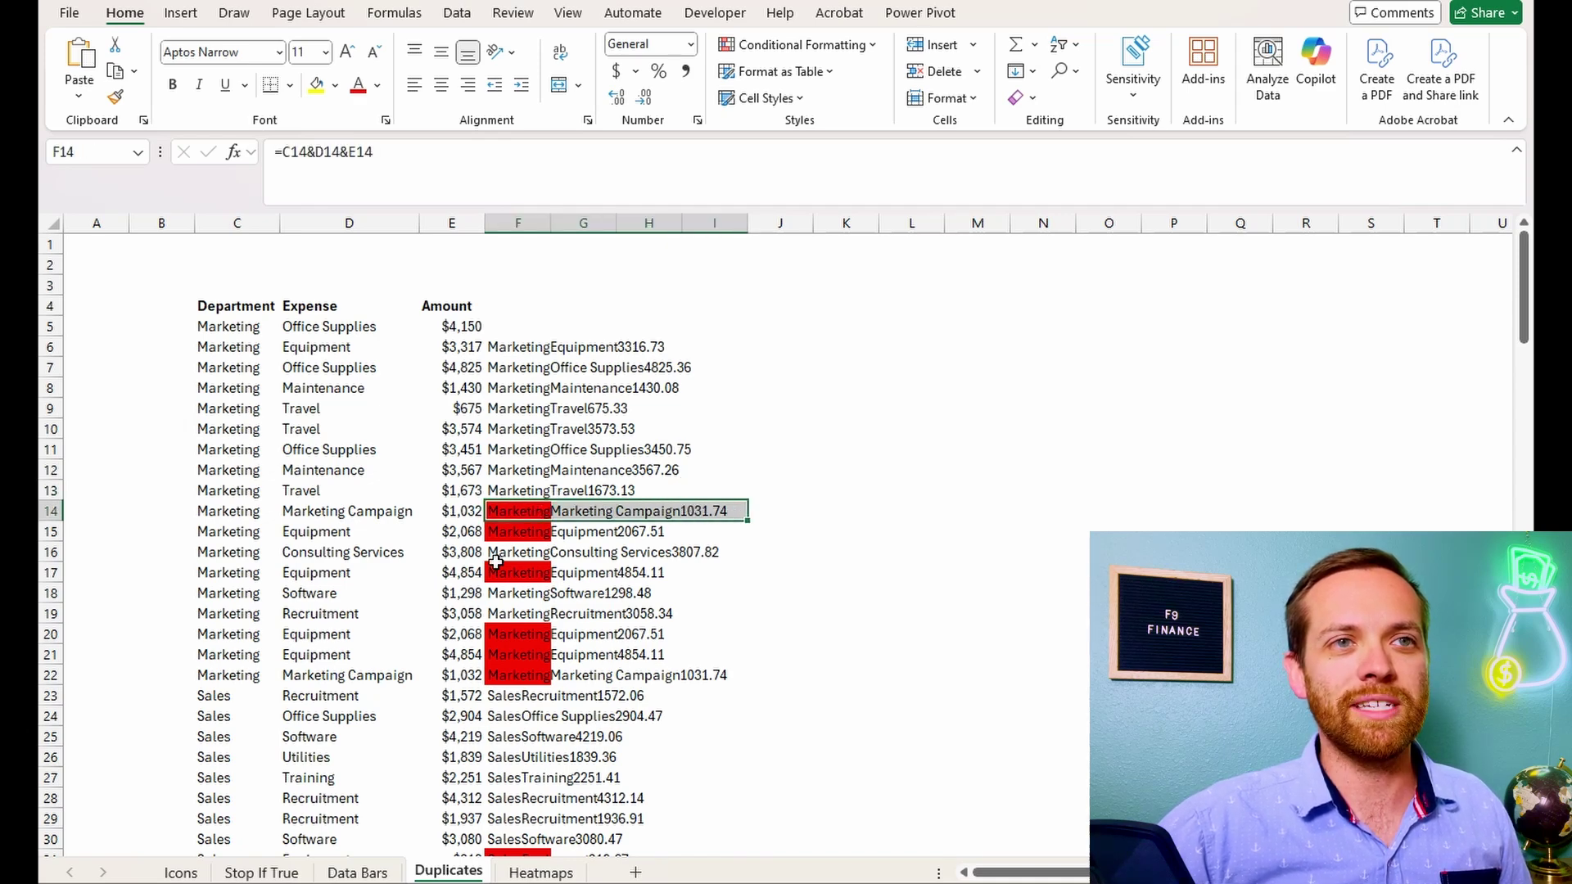
drag(508, 677, 715, 673)
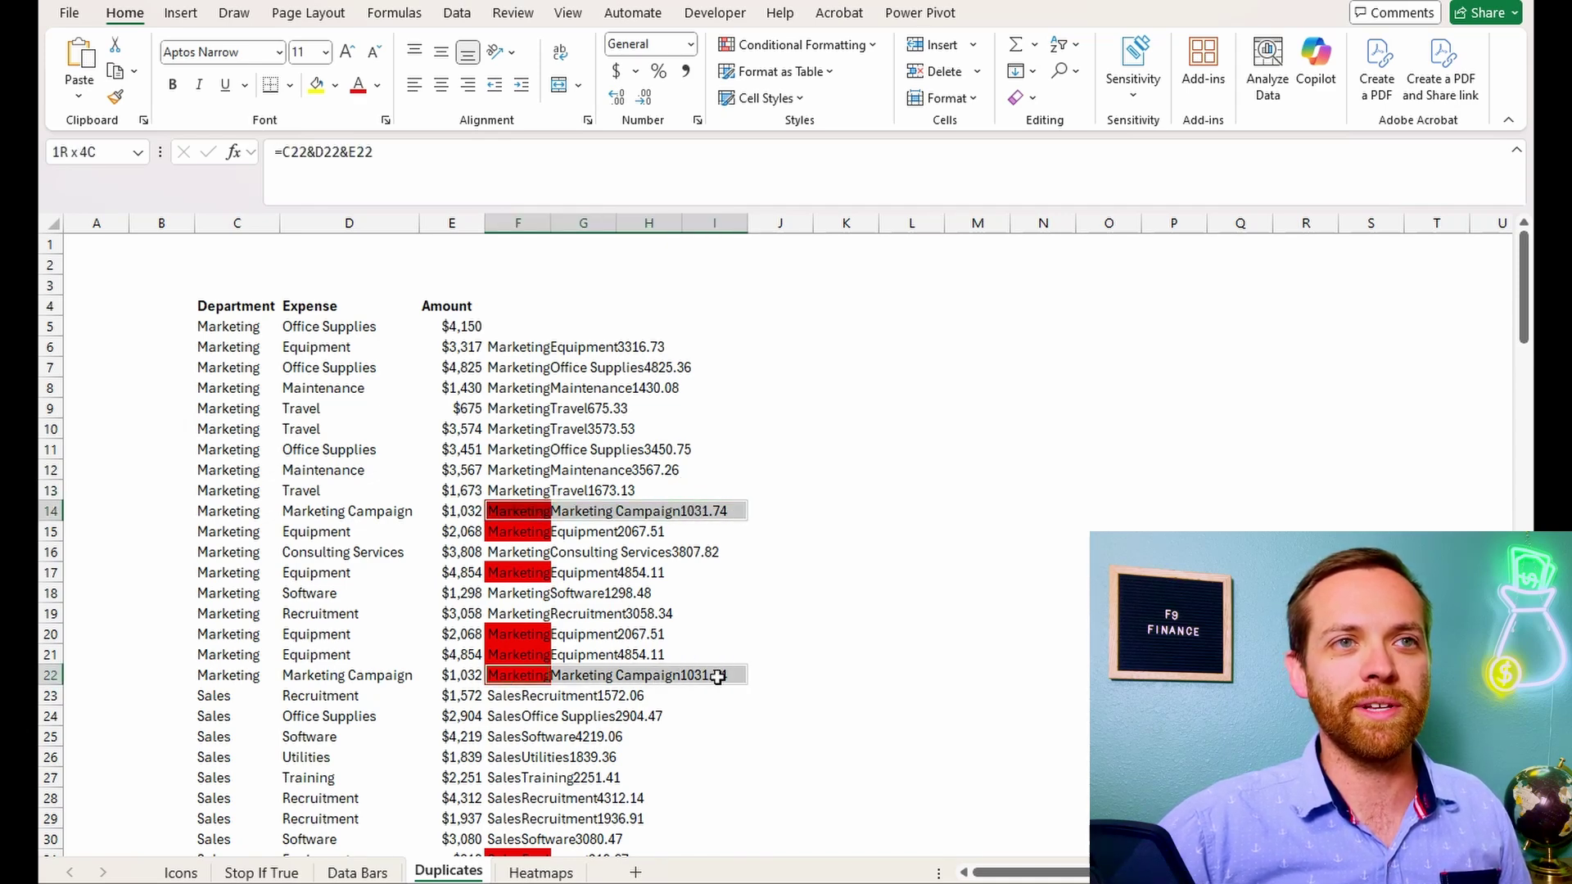
click(530, 655)
drag(529, 654, 667, 657)
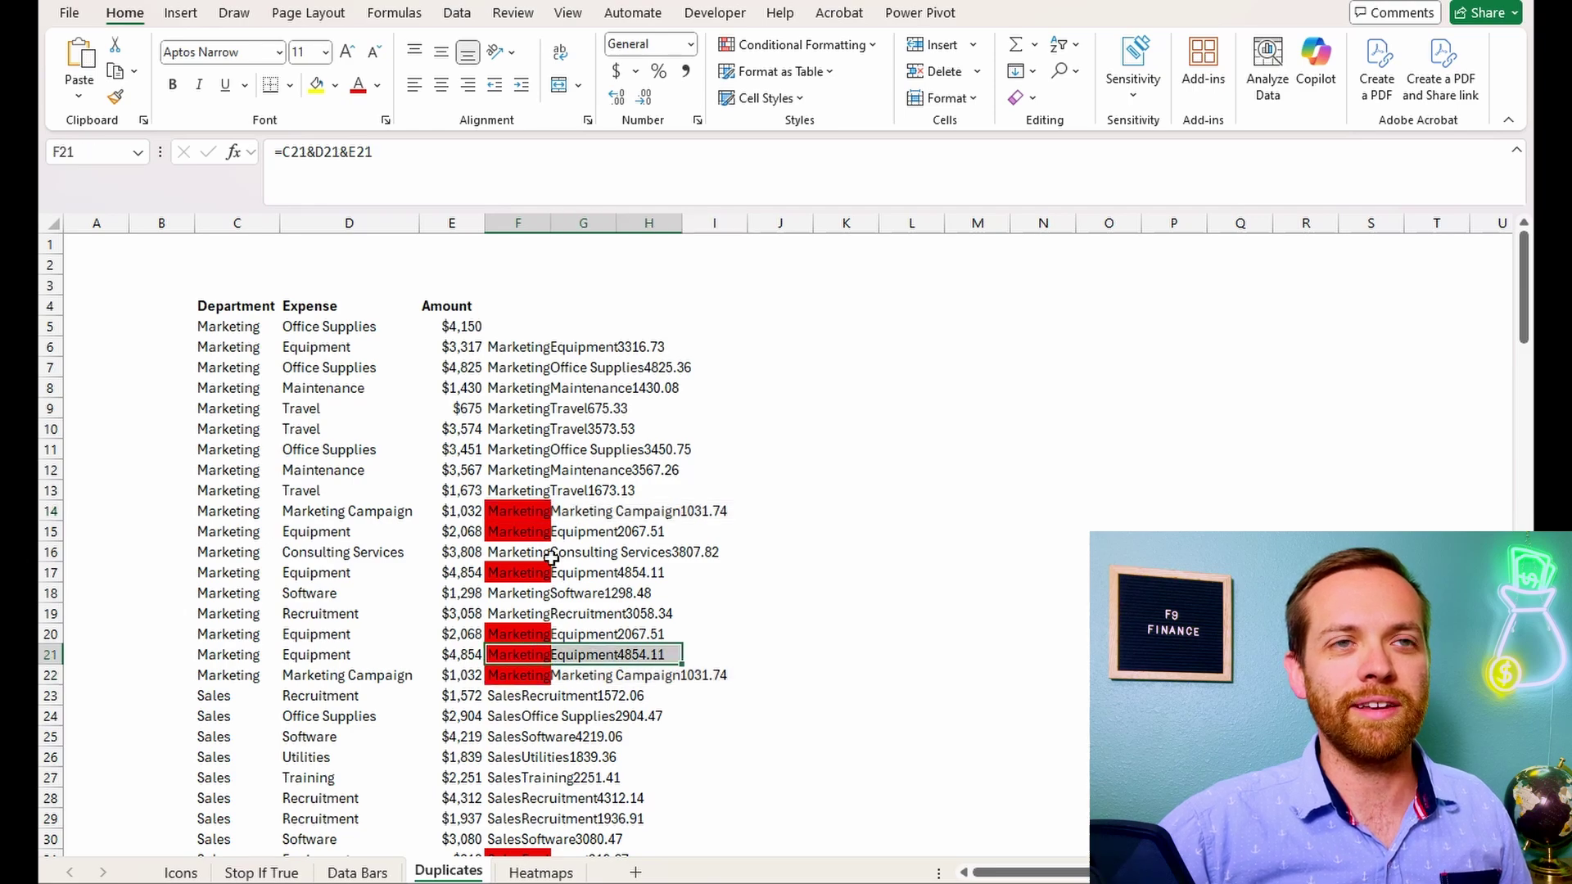
drag(517, 571, 663, 574)
scroll(524, 489, down, 19)
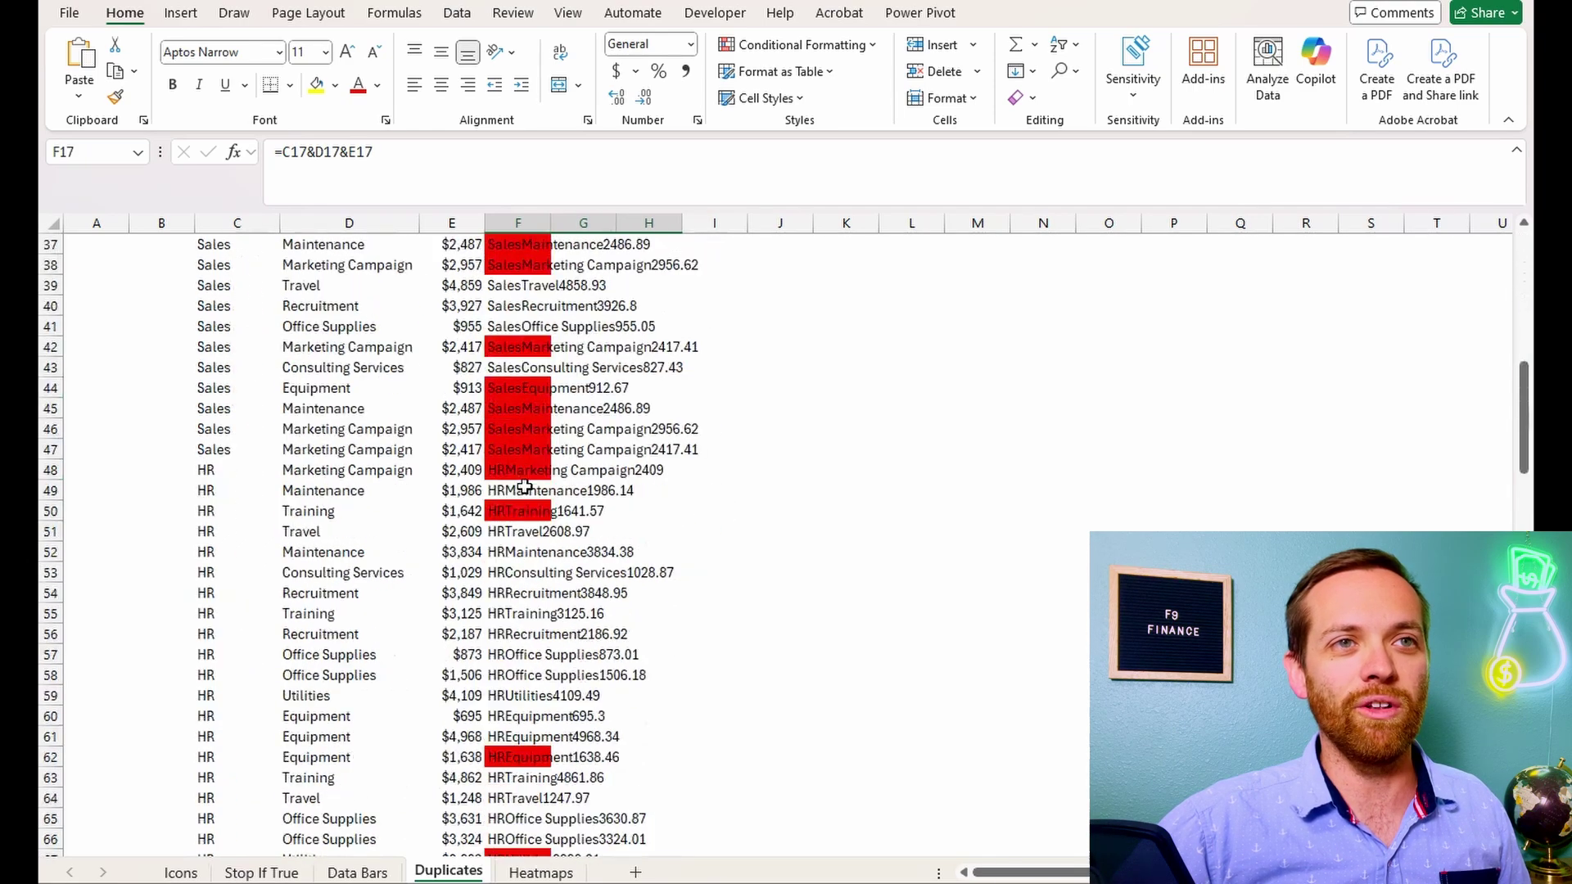
scroll(524, 488, down, 20)
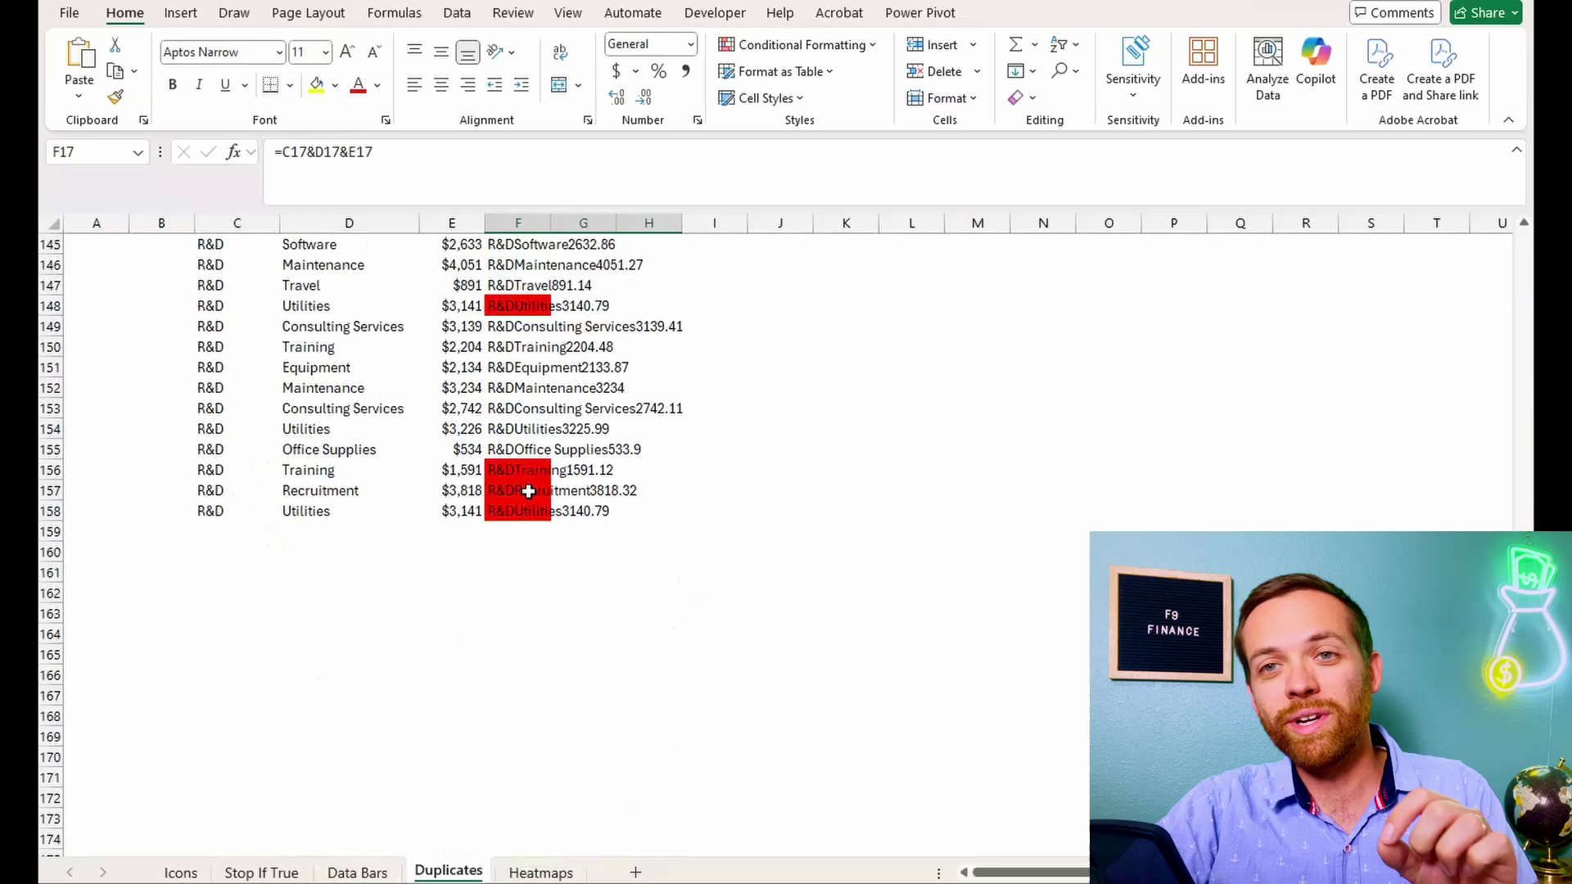
scroll(534, 520, down, 2)
scroll(534, 520, up, 8)
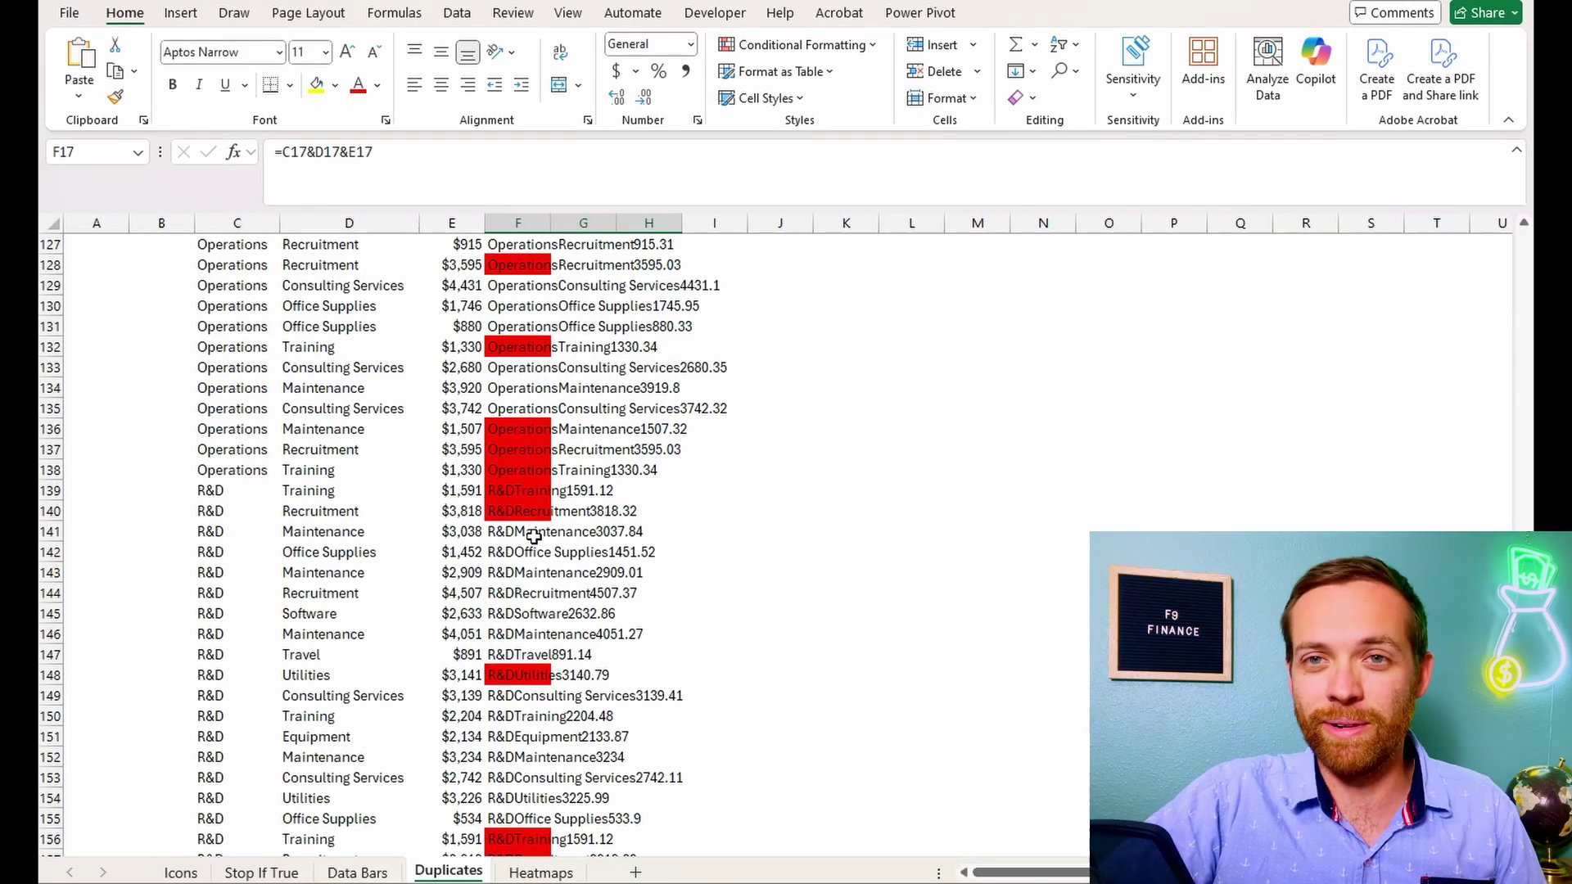
scroll(534, 541, up, 1)
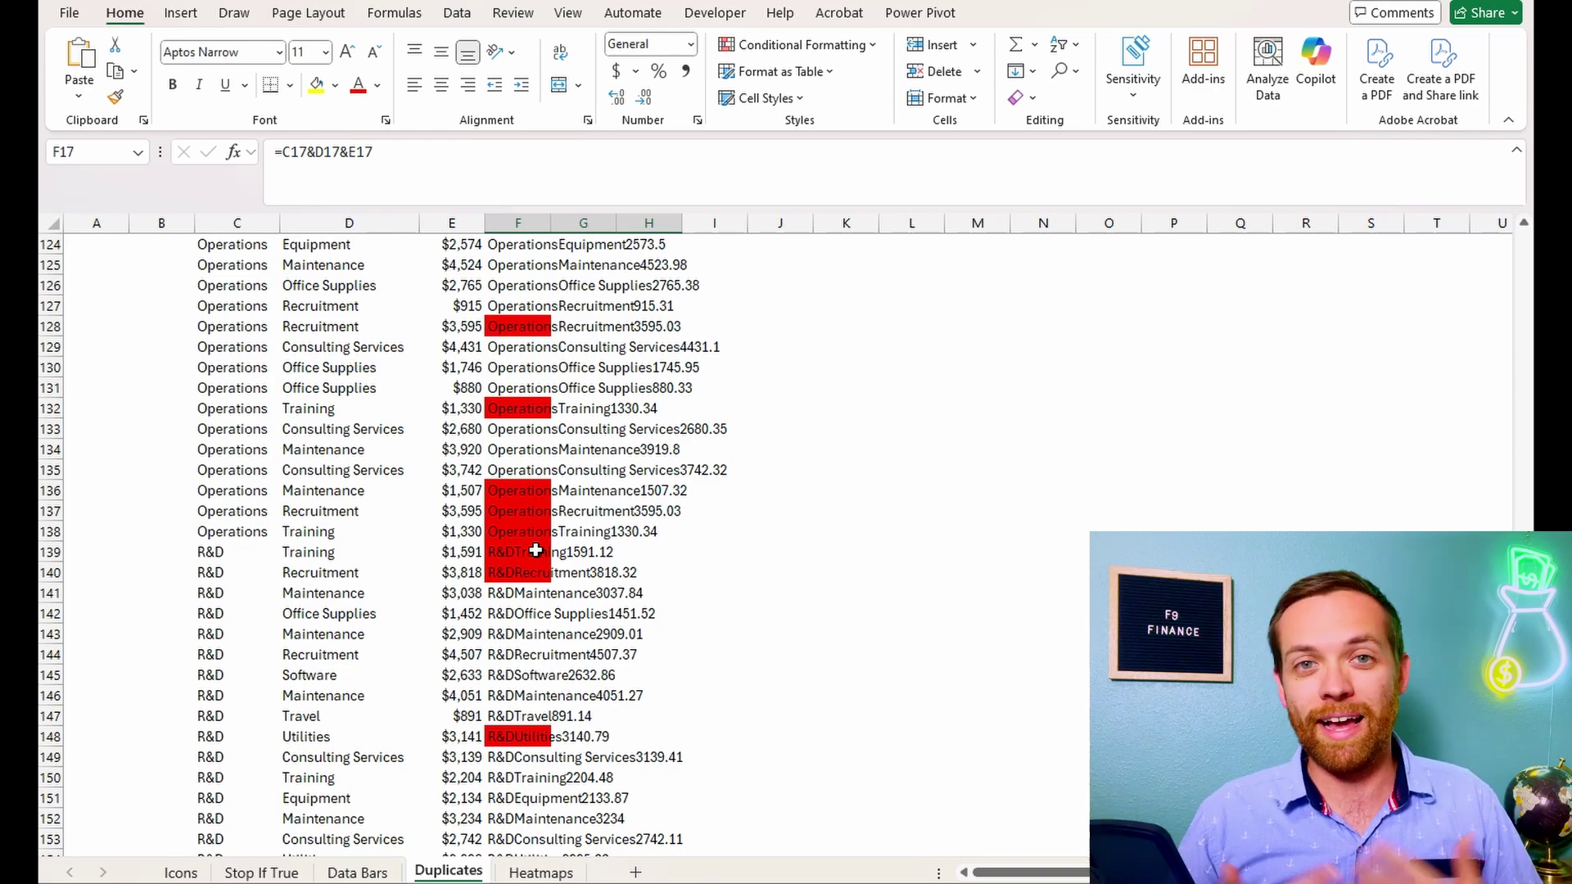
Step: Go to the Heatmaps sheet of category percentages for USA, Canada, Germany, France, Japan and Australia
click(547, 873)
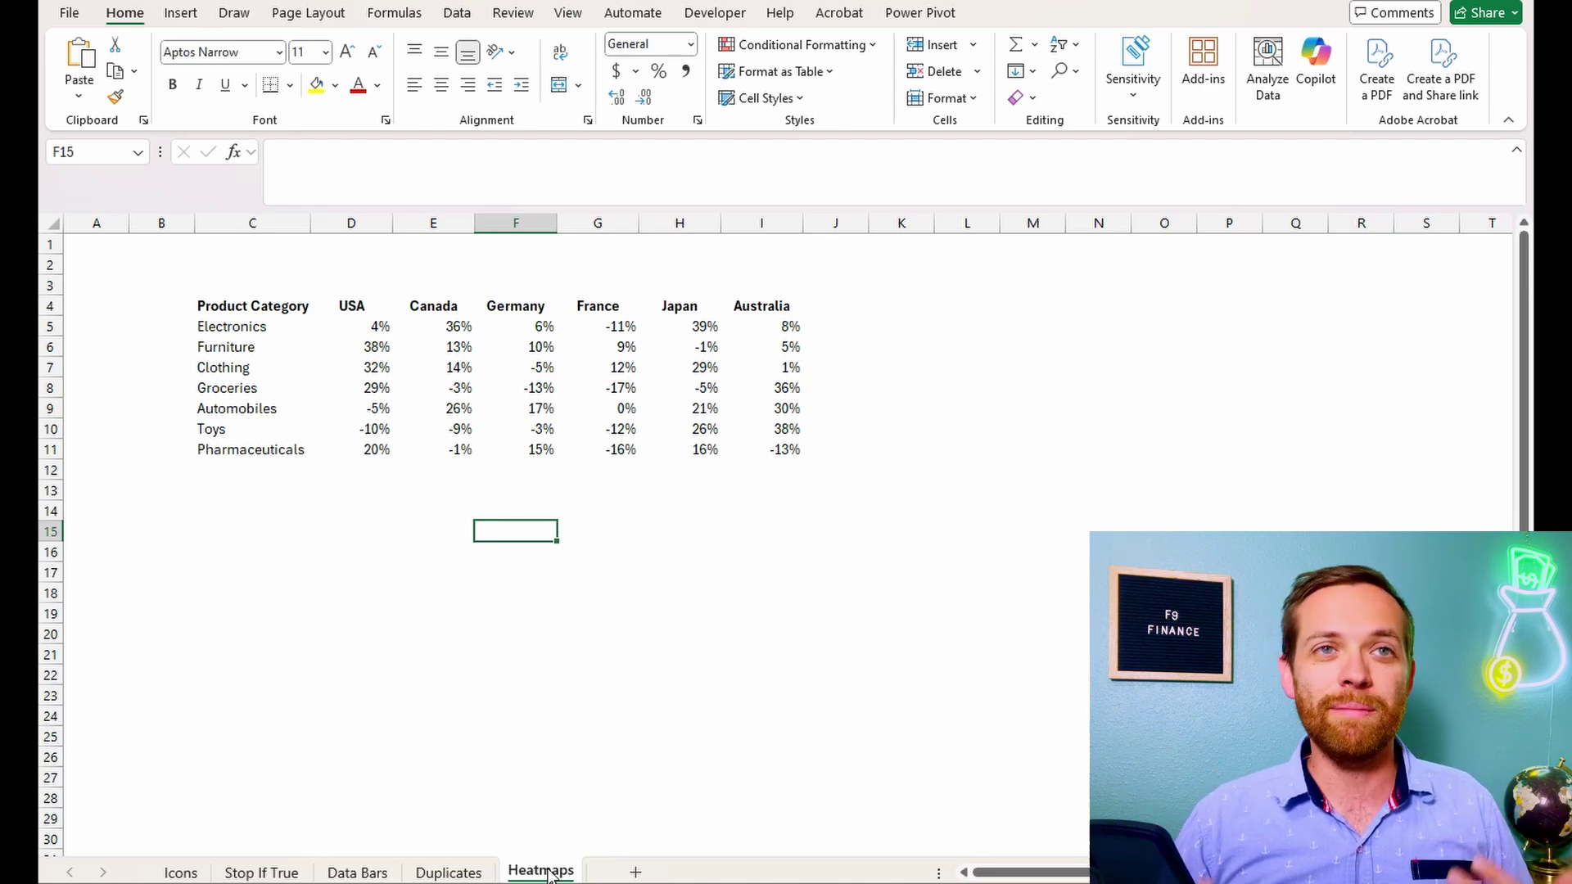
click(446, 654)
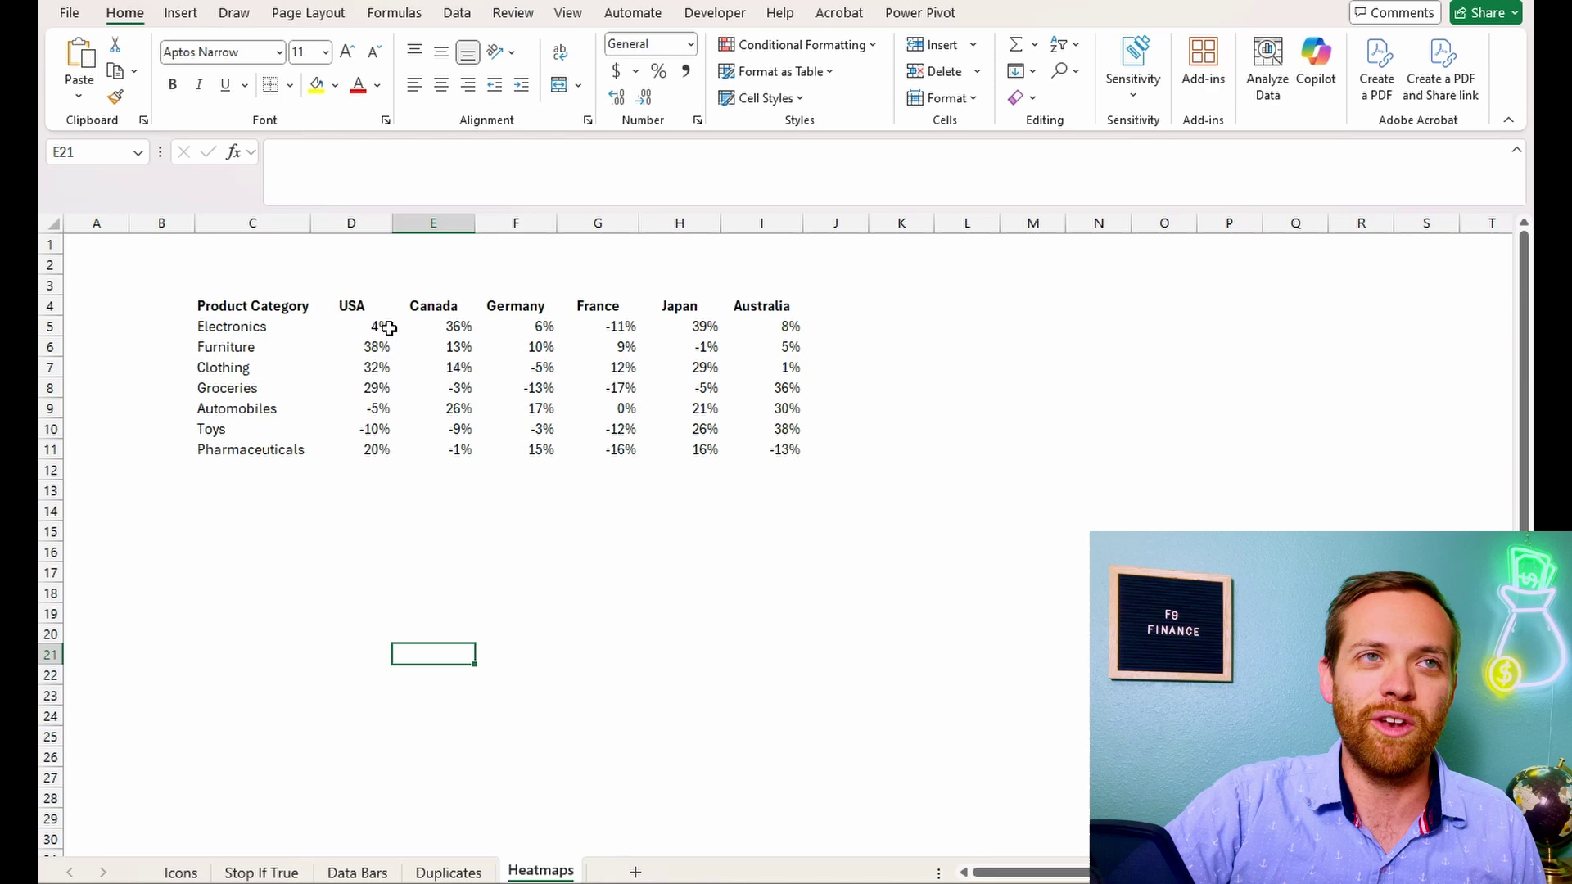
Step: Apply the Green-Yellow-Red Color Scale to D5:I11
drag(379, 326, 783, 447)
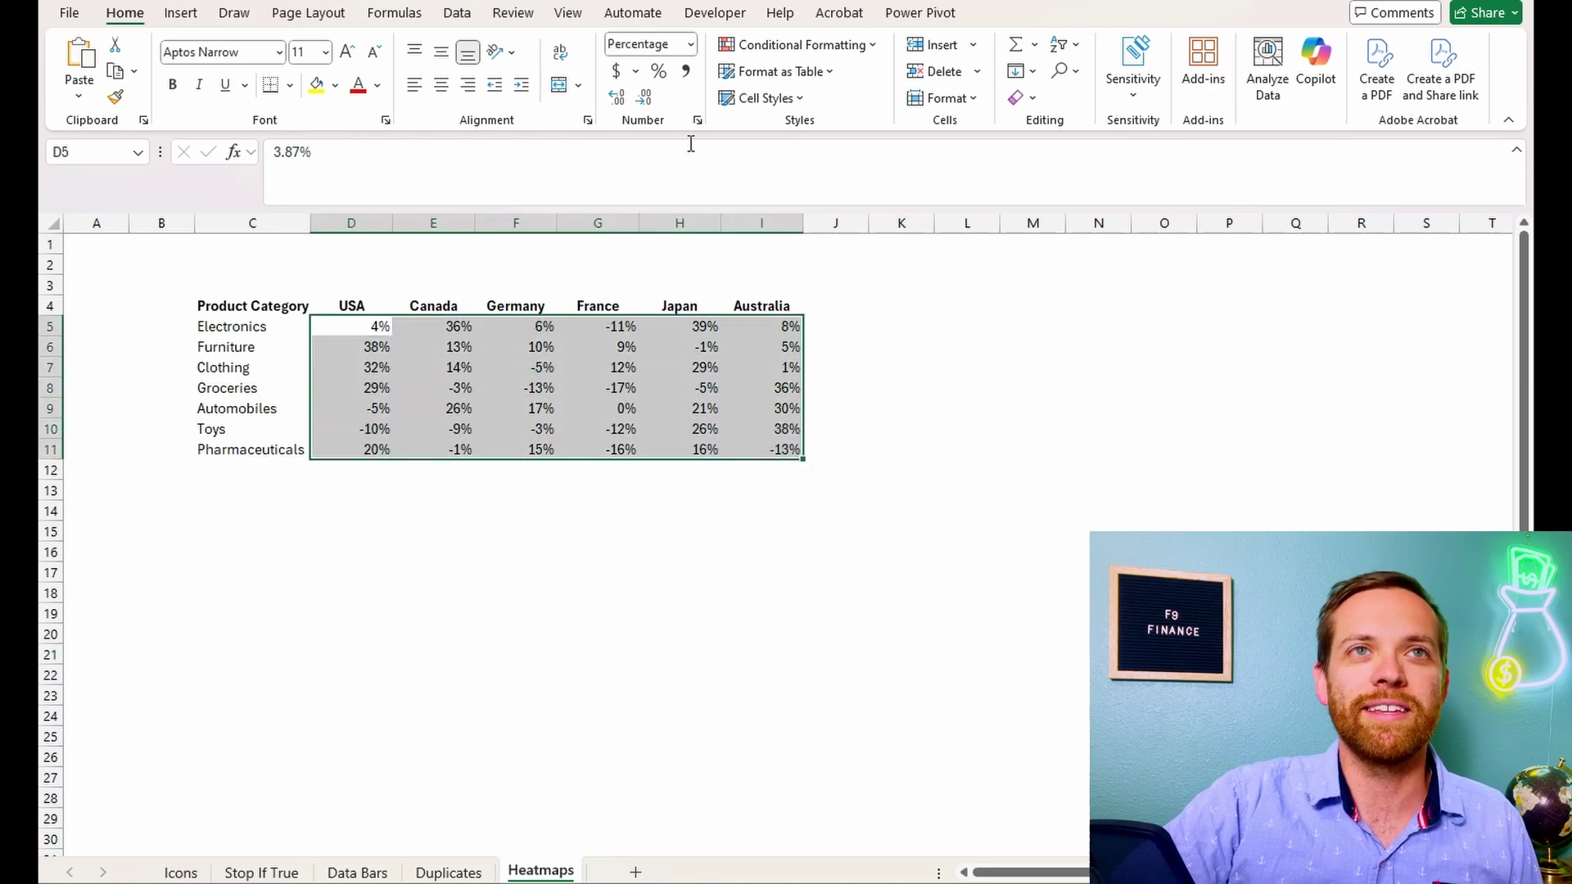
click(760, 46)
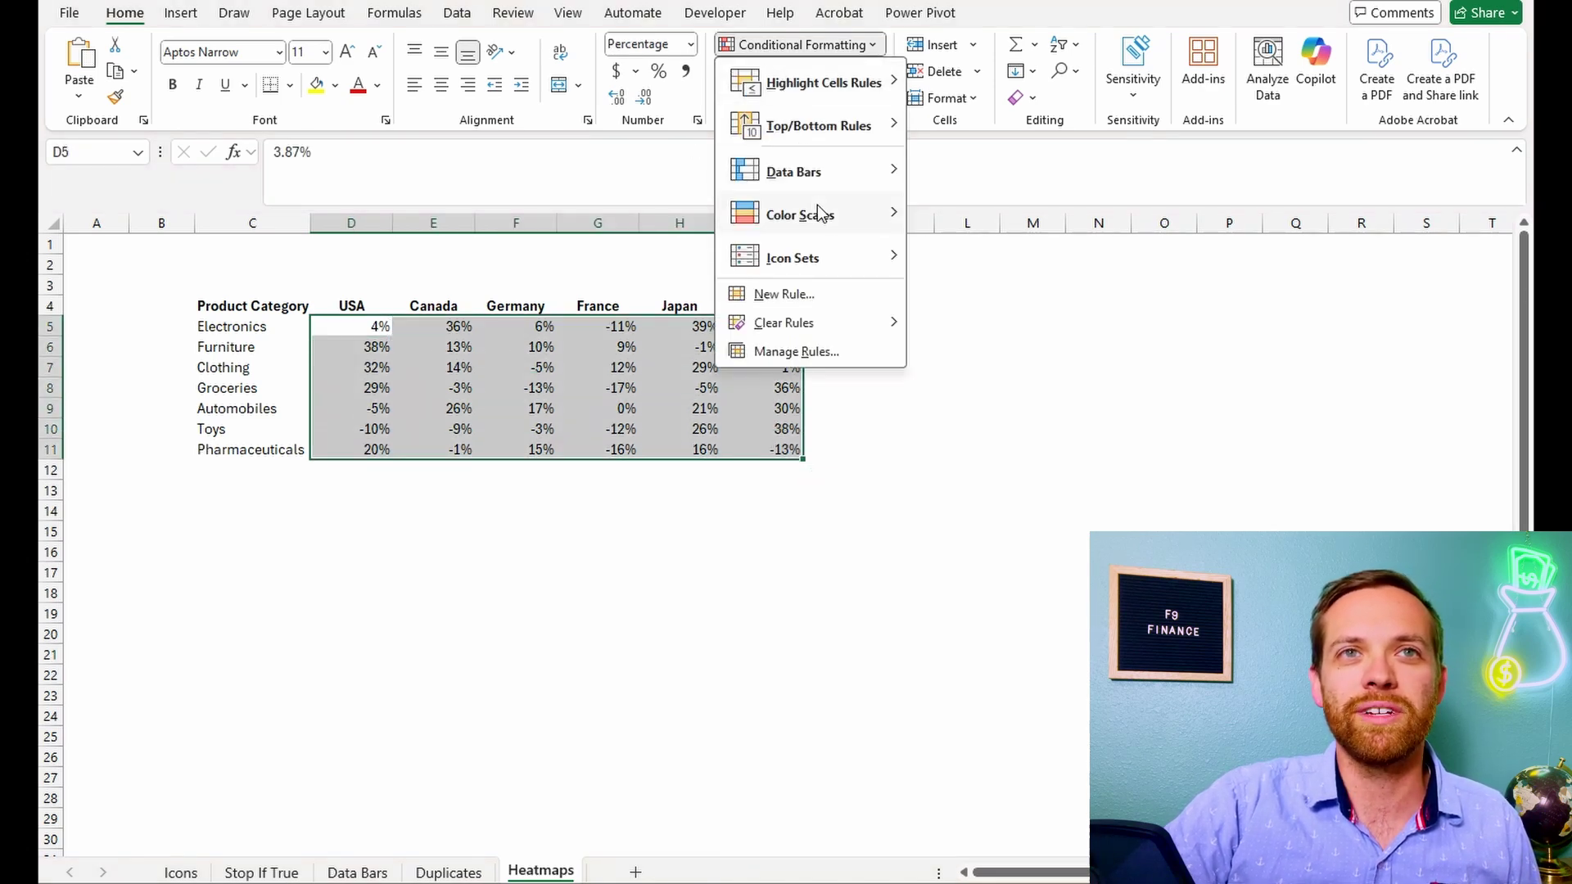
mouse_move(821, 215)
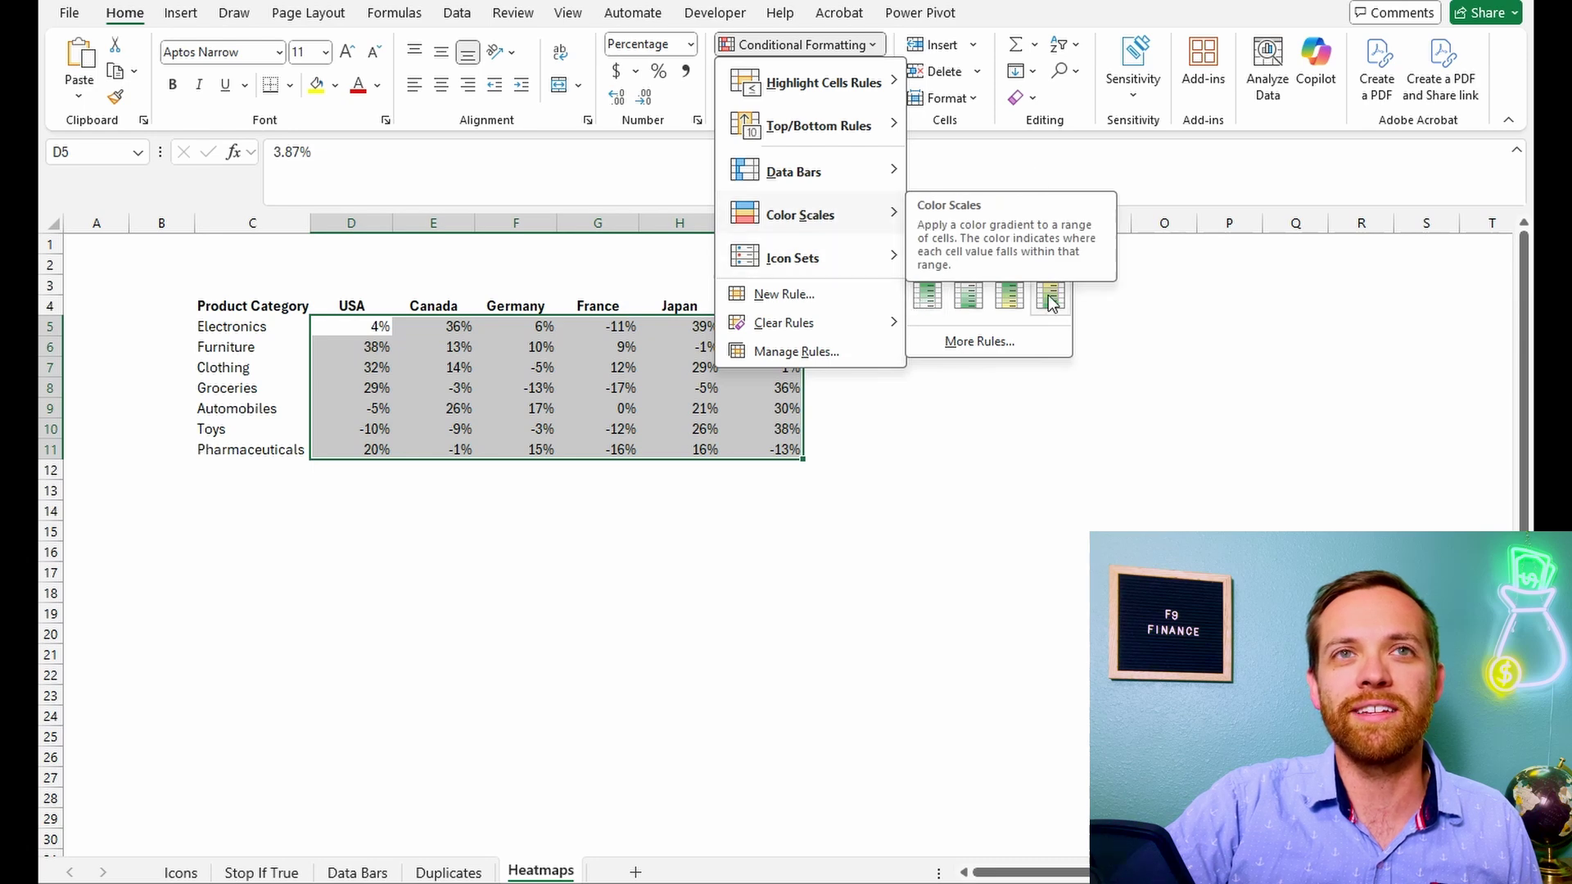
click(932, 222)
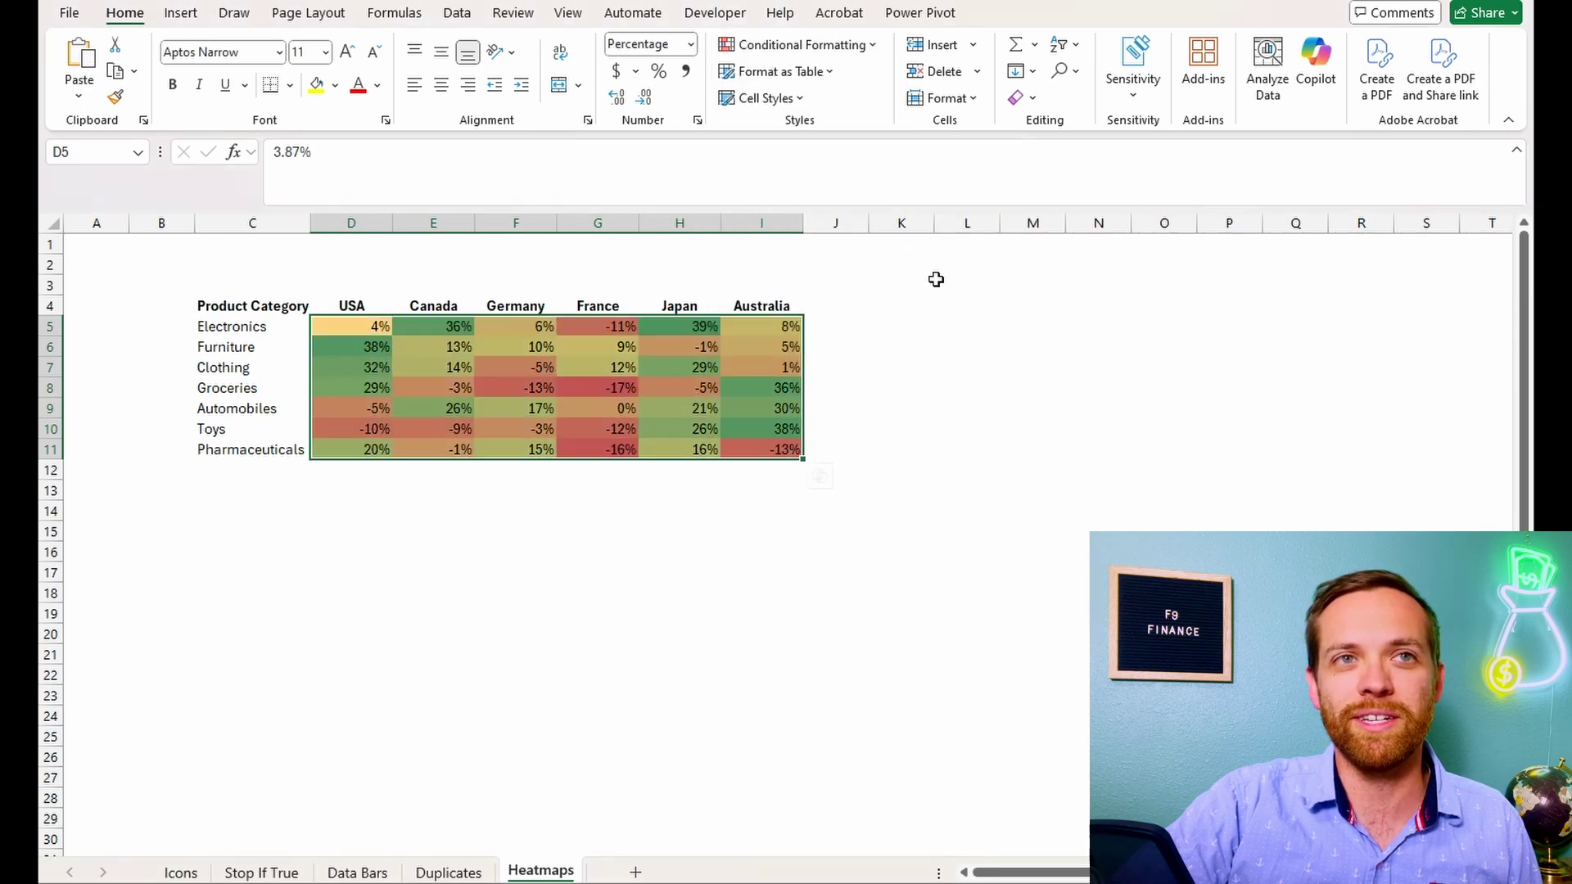
click(692, 570)
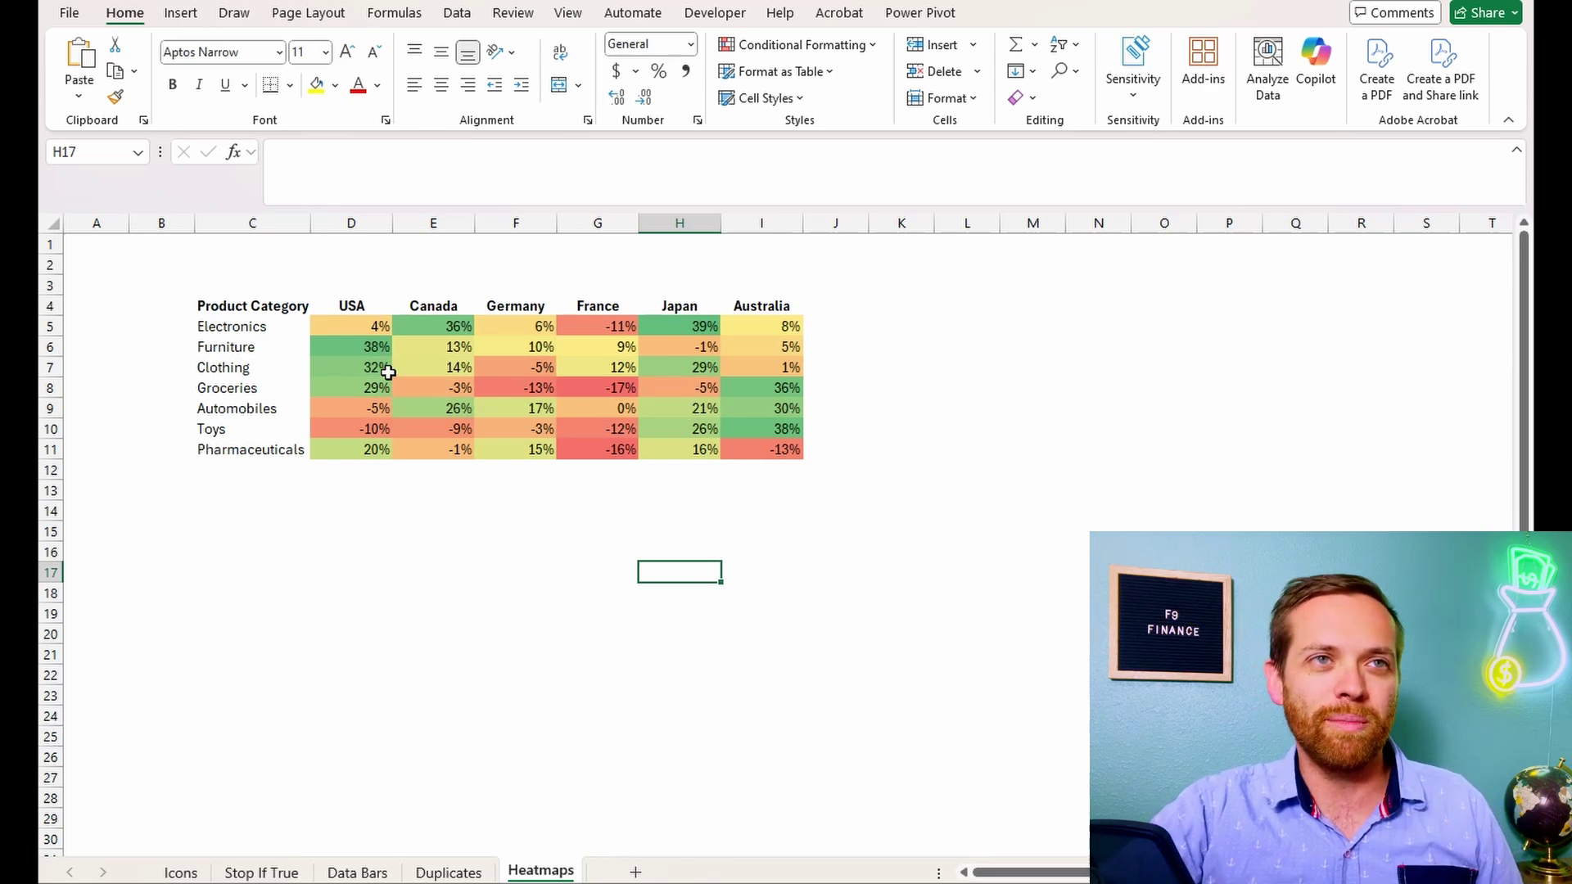
Step: Highlight greens like USA Furniture 38% and reds like France Groceries -17%
click(340, 351)
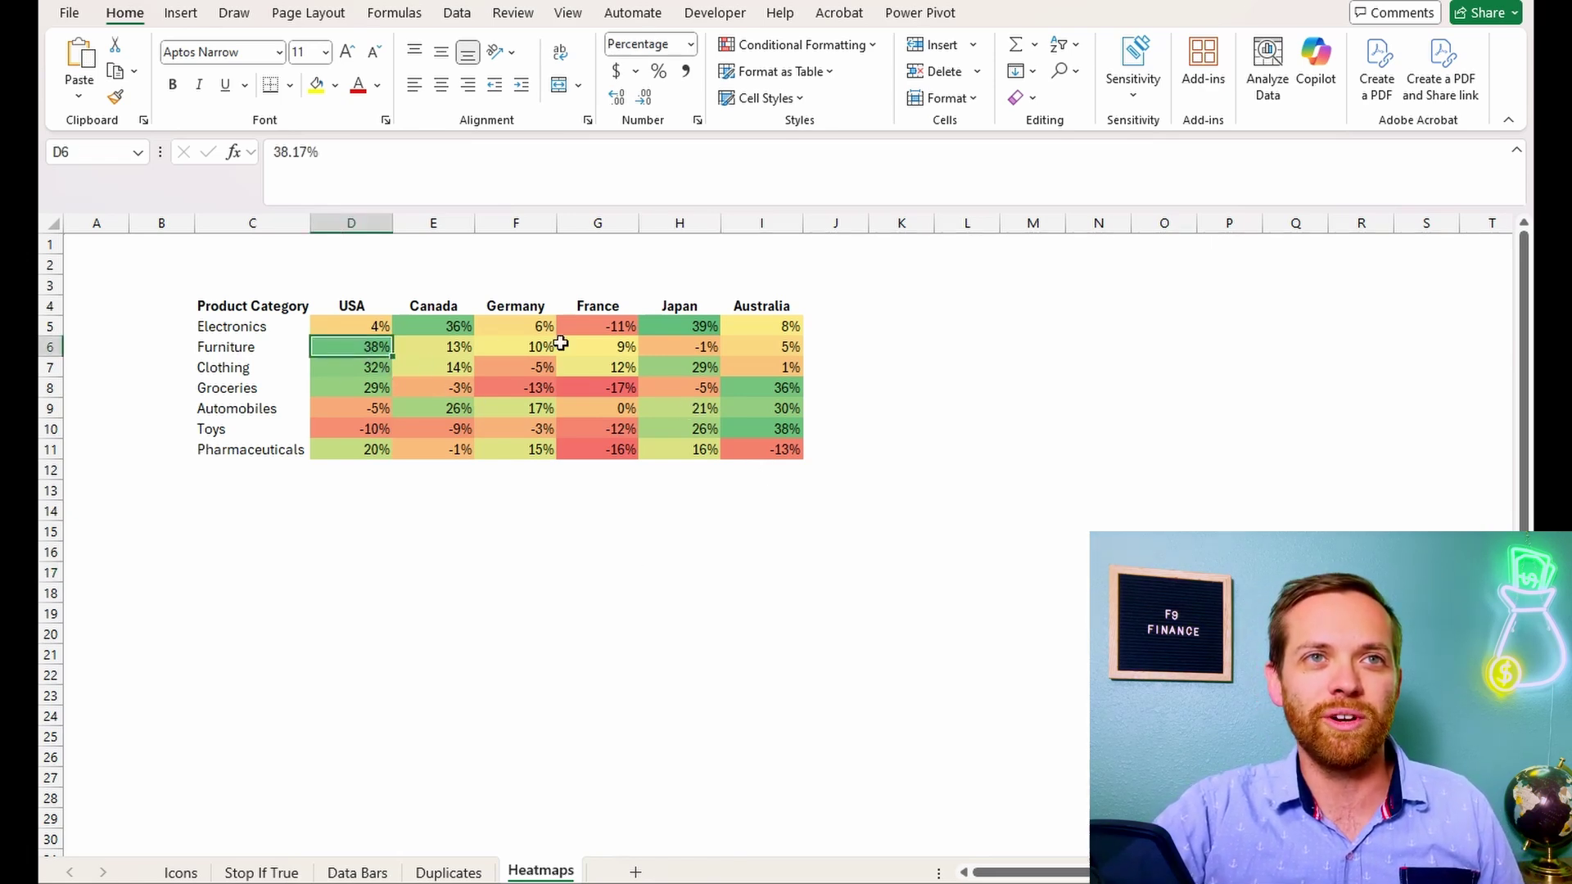
click(669, 326)
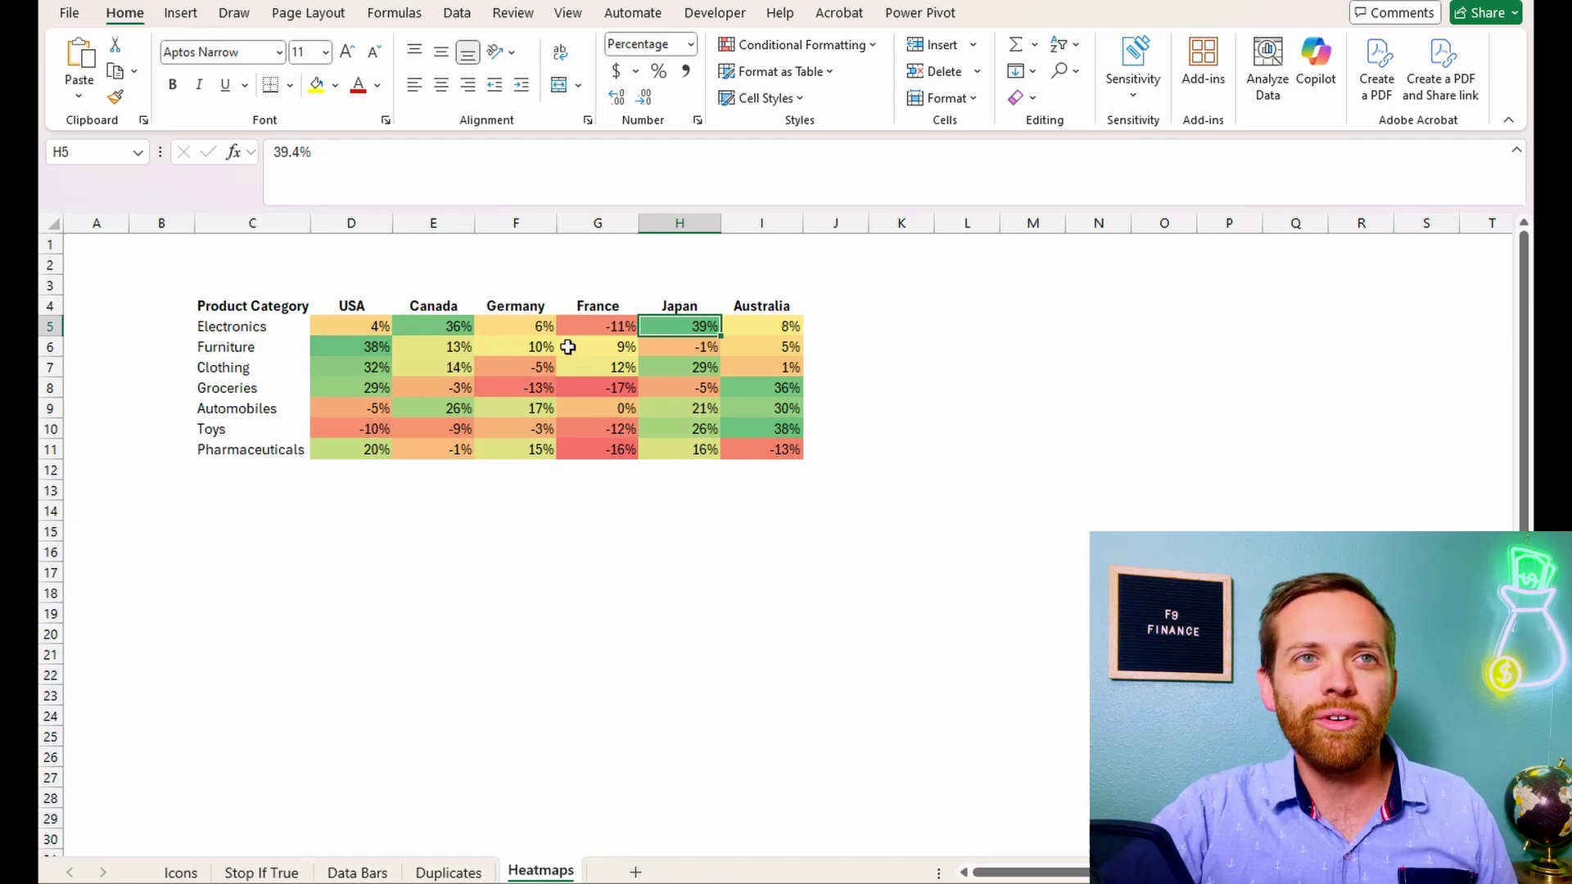
click(583, 347)
ctrl+click(757, 348)
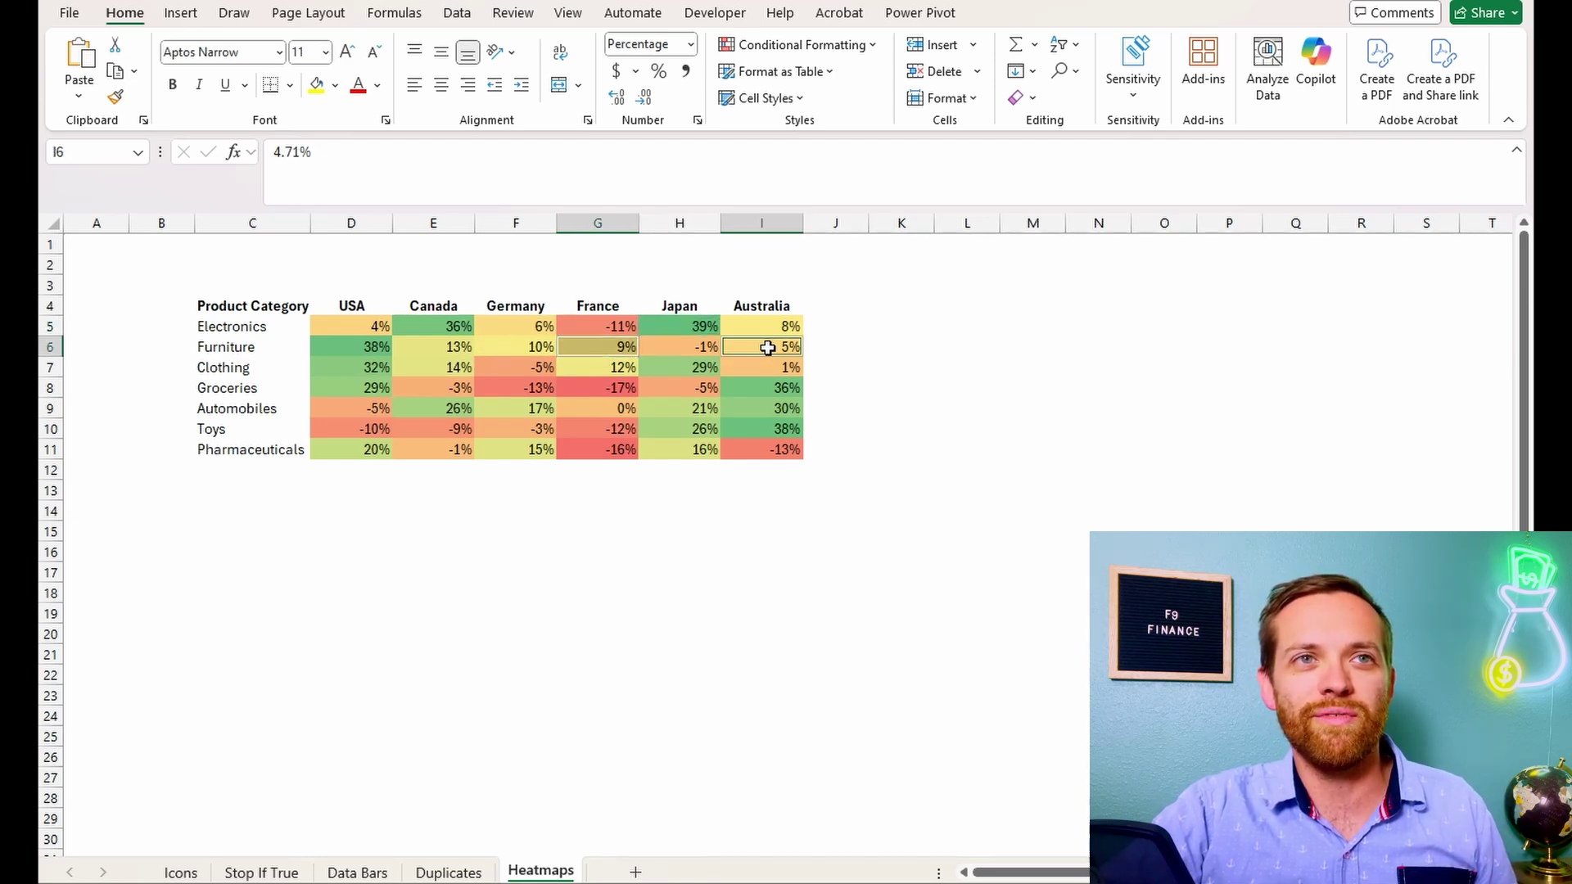
click(615, 391)
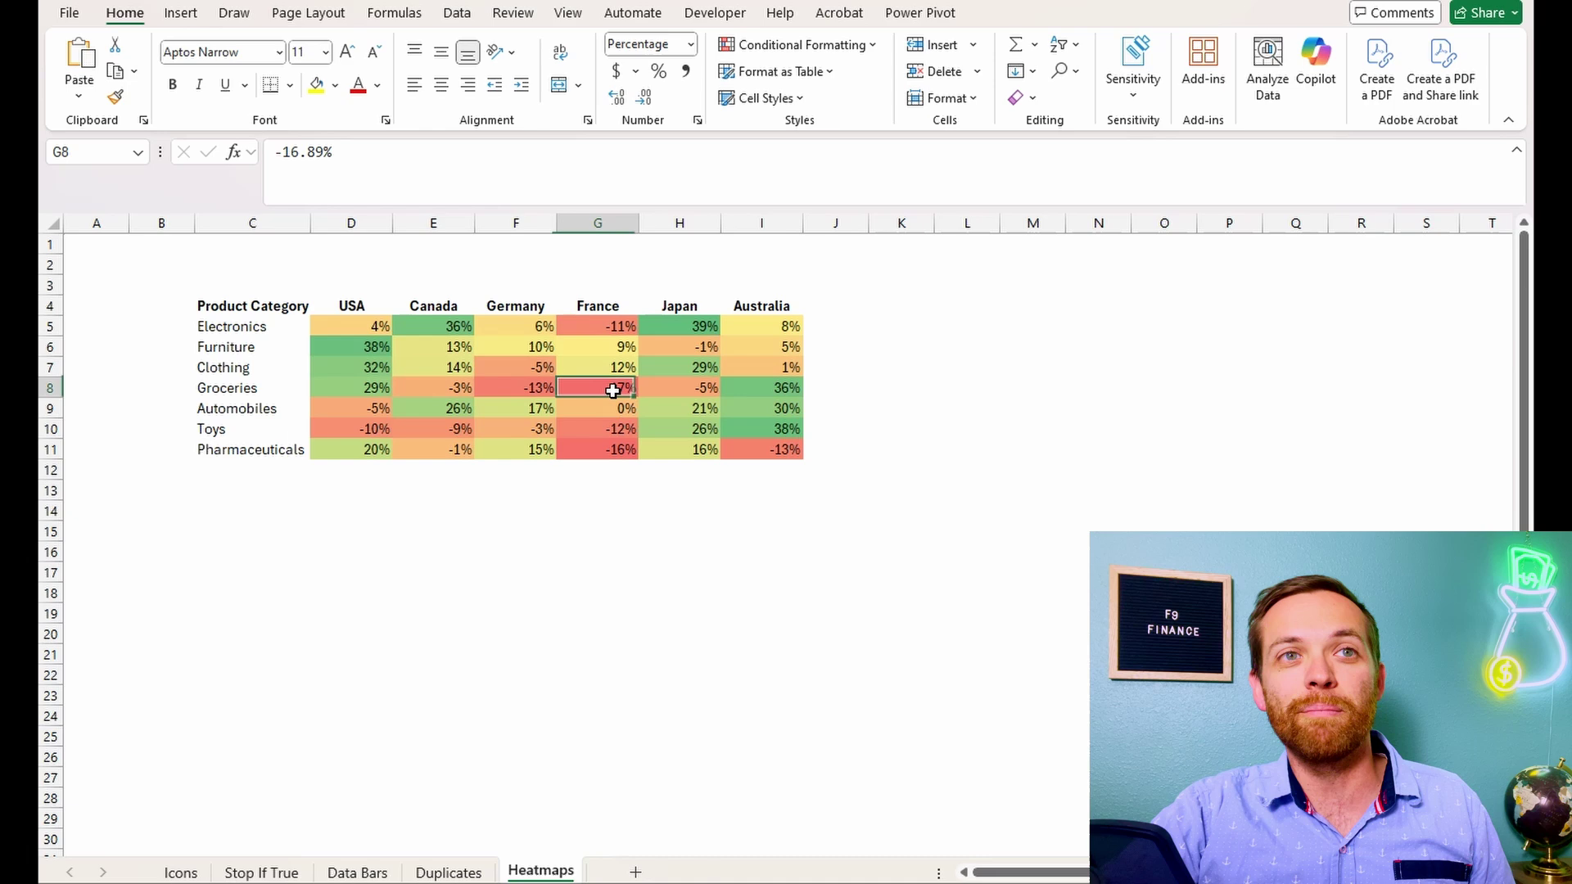
drag(517, 390, 603, 391)
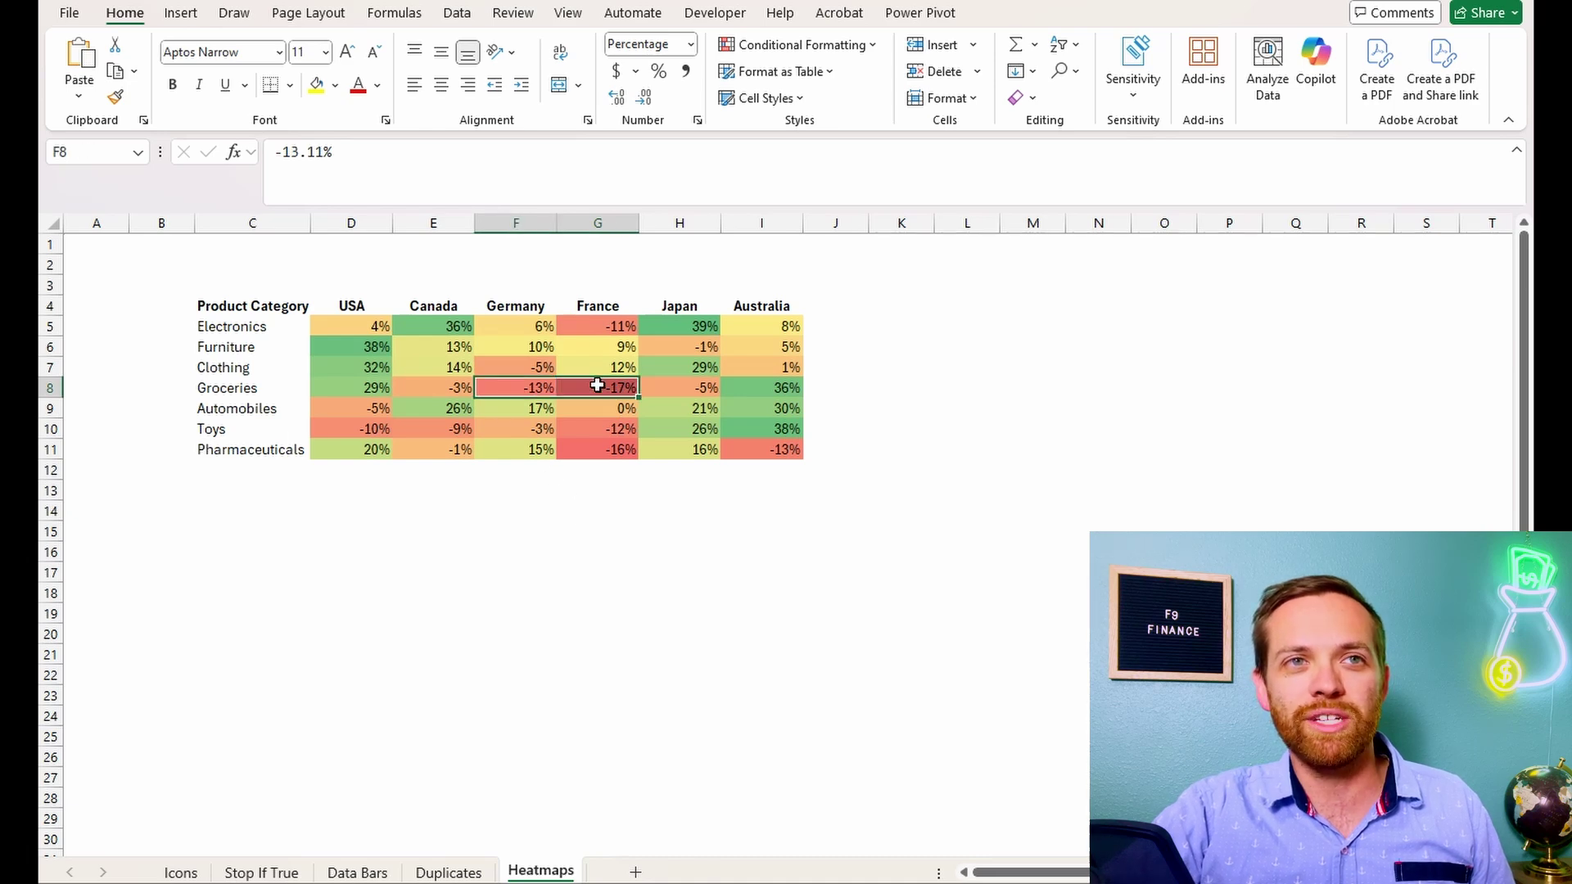
ctrl+click(603, 453)
click(762, 519)
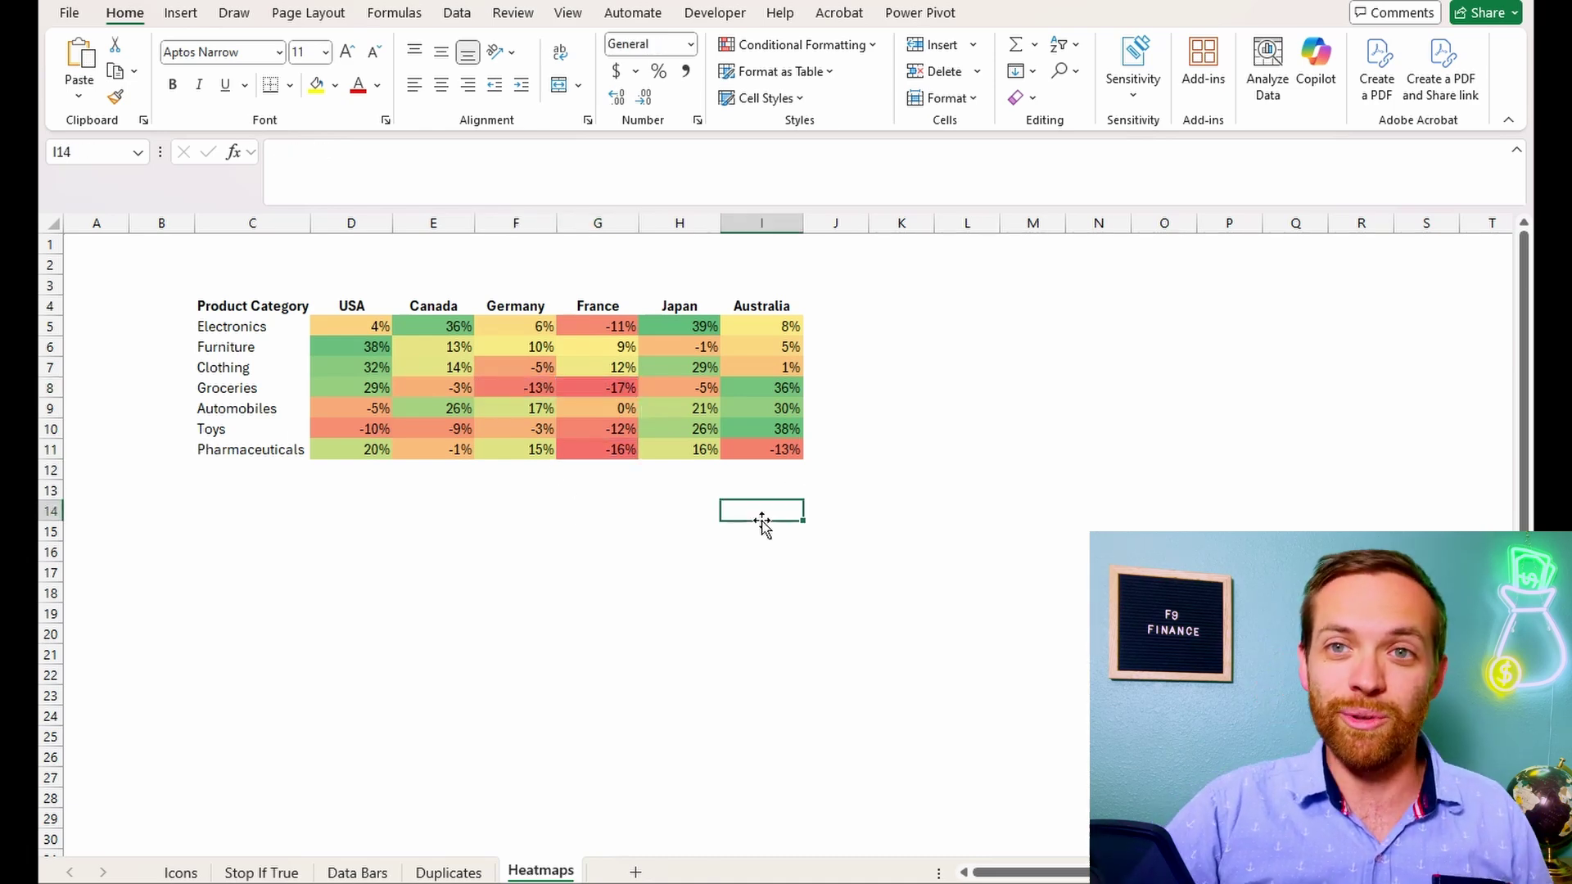